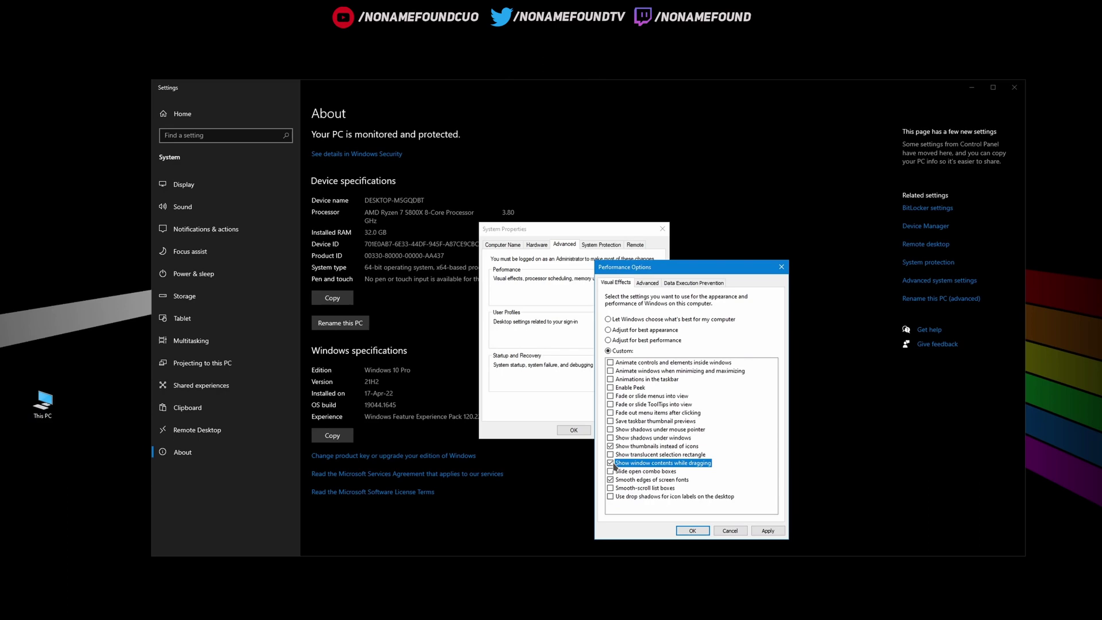
- Apply the current visual effects, disable showing window contents while dragging, and apply that change as well
{"action": "left_click", "coordinate": [769, 531]}
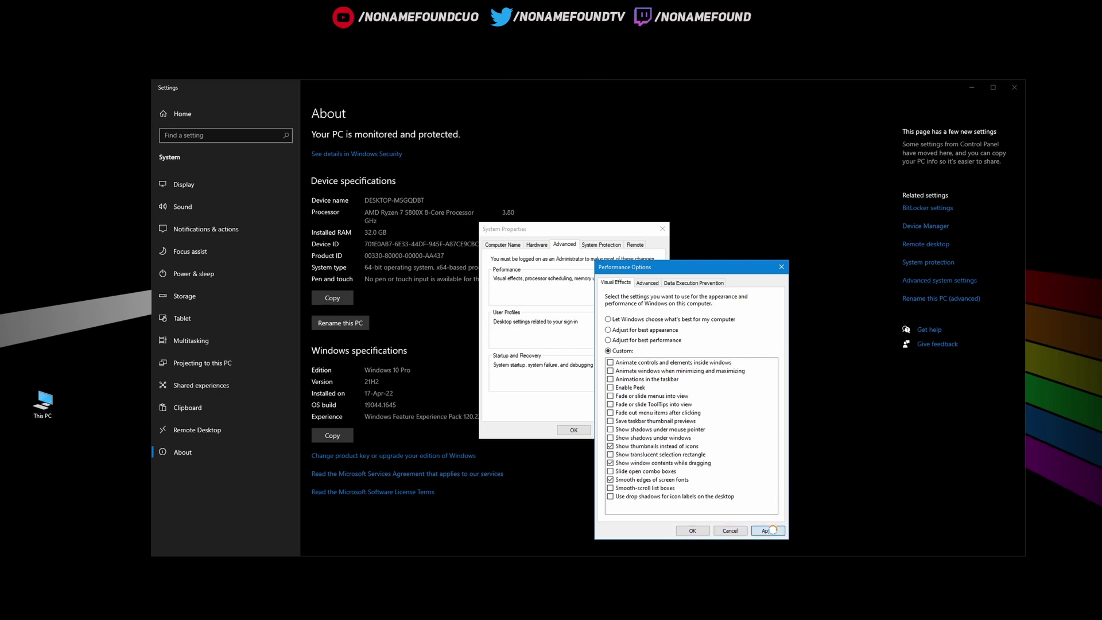
{"action": "left_click_drag", "start_coordinate": [694, 269], "coordinate": [661, 267]}
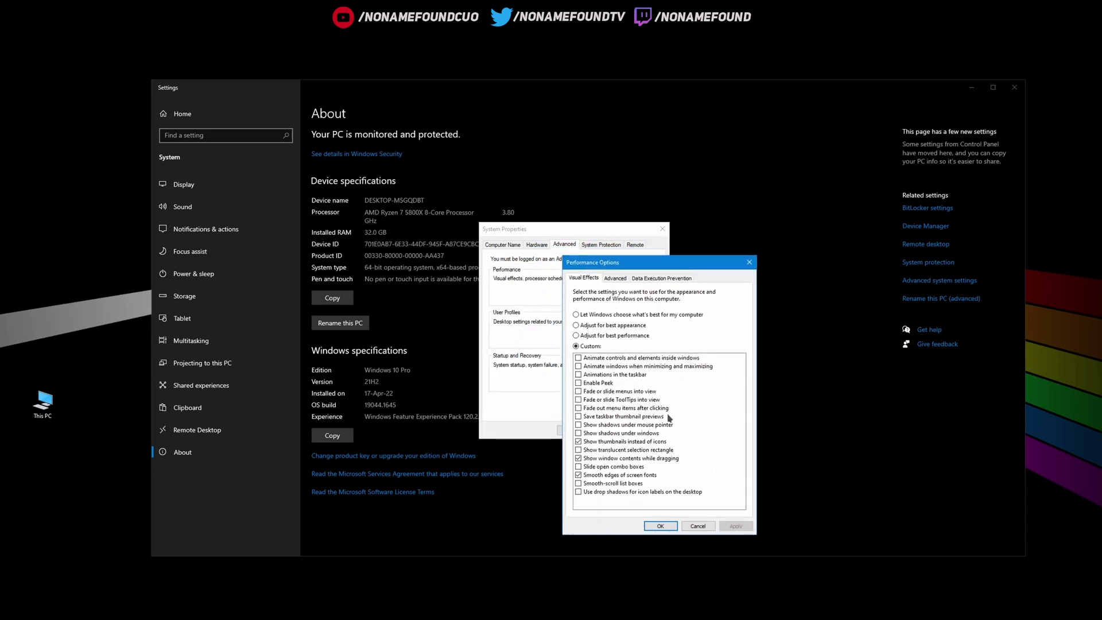
{"action": "left_click", "coordinate": [585, 460]}
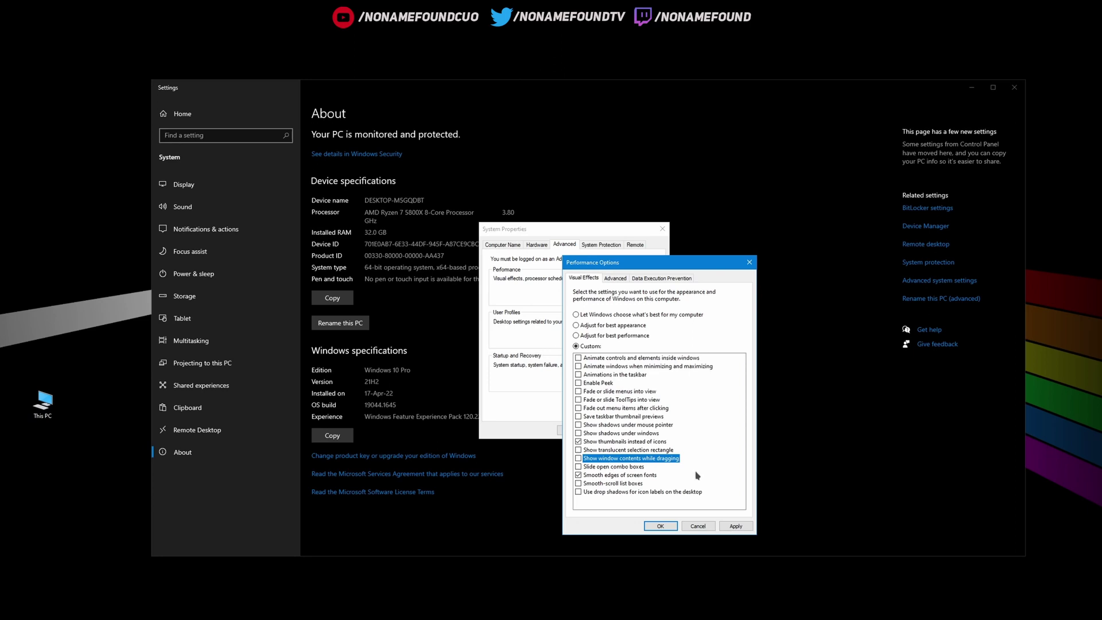
{"action": "left_click", "coordinate": [736, 527]}
{"action": "mouse_move", "coordinate": [664, 262]}
{"action": "left_mouse_down"}
{"action": "mouse_move", "coordinate": [813, 275]}
{"action": "mouse_move", "coordinate": [653, 252]}
{"action": "left_mouse_up"}
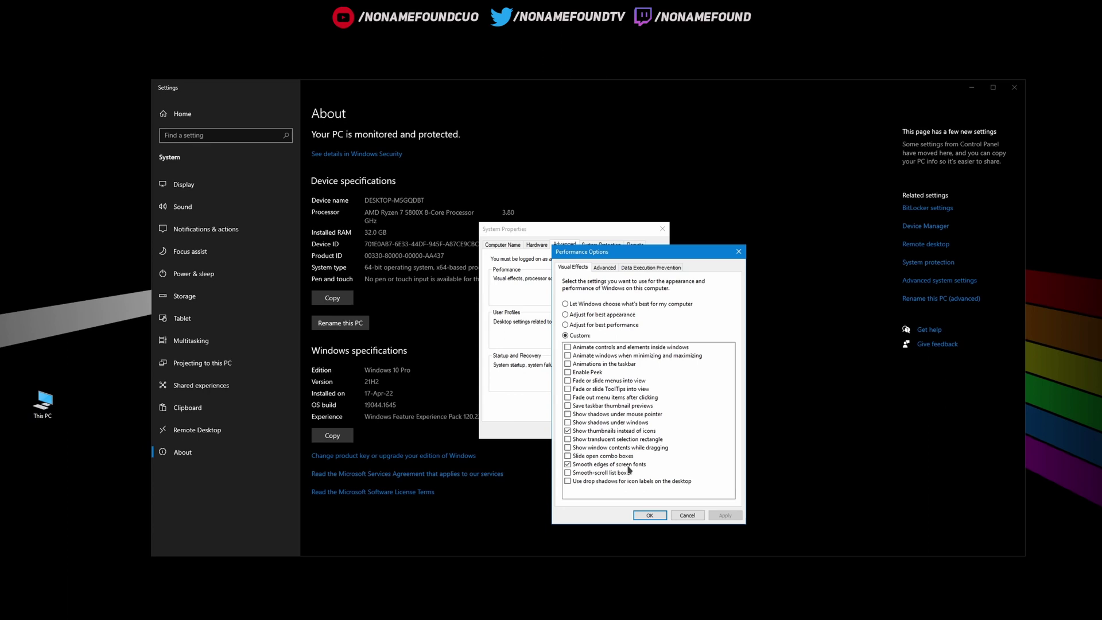
- Toggle the smooth edges of screen fonts effect off and back on, and apply the visual effects
{"action": "left_click", "coordinate": [568, 466]}
{"action": "left_click", "coordinate": [573, 465]}
{"action": "left_click", "coordinate": [724, 515]}
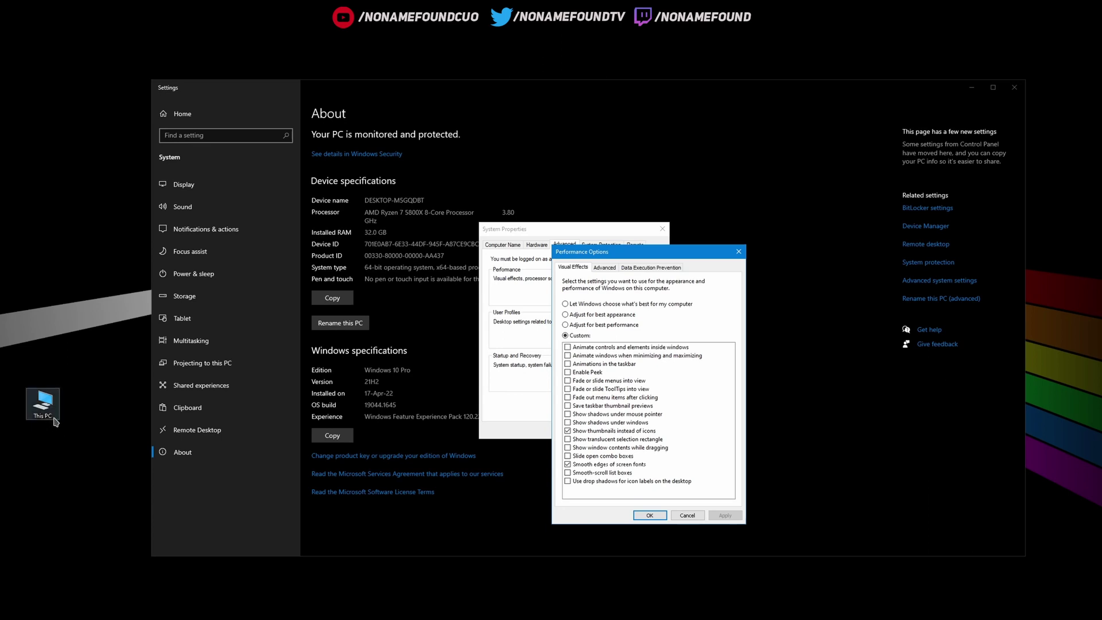
- Close the Settings window and open the virtual memory configuration from the advanced performance options
{"action": "left_click", "coordinate": [605, 269]}
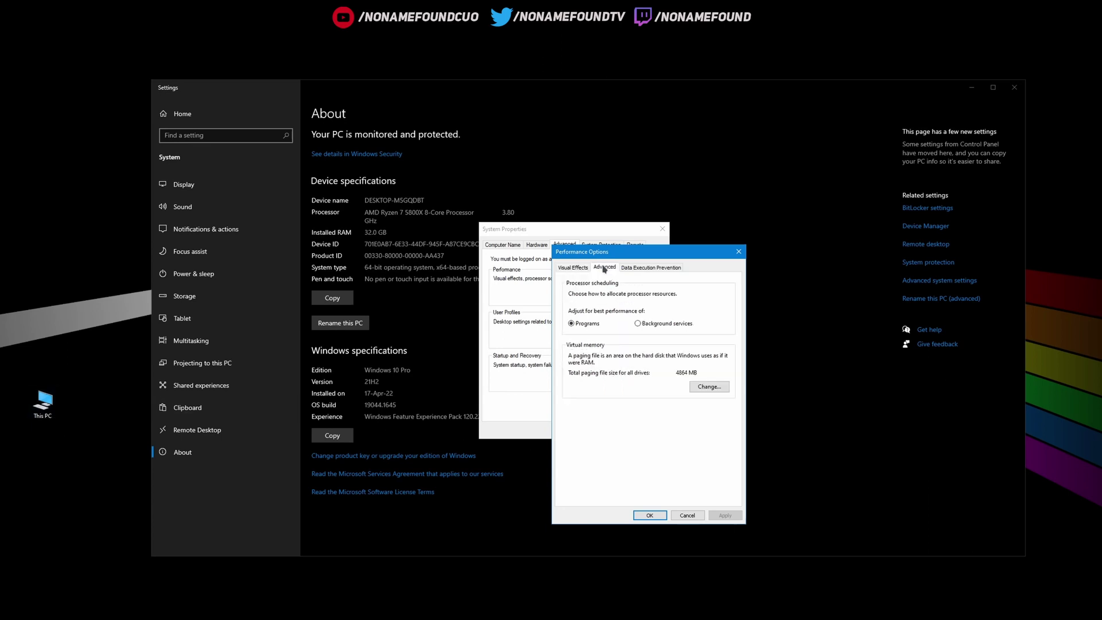
{"action": "left_click_drag", "start_coordinate": [602, 251], "coordinate": [428, 221]}
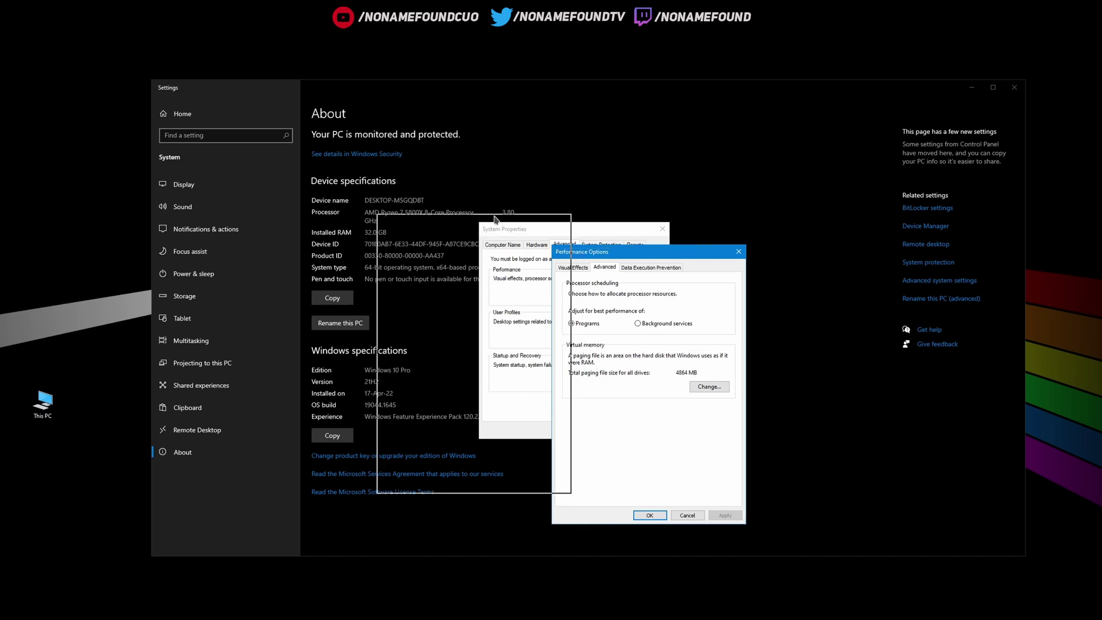
{"action": "left_click", "coordinate": [1013, 88]}
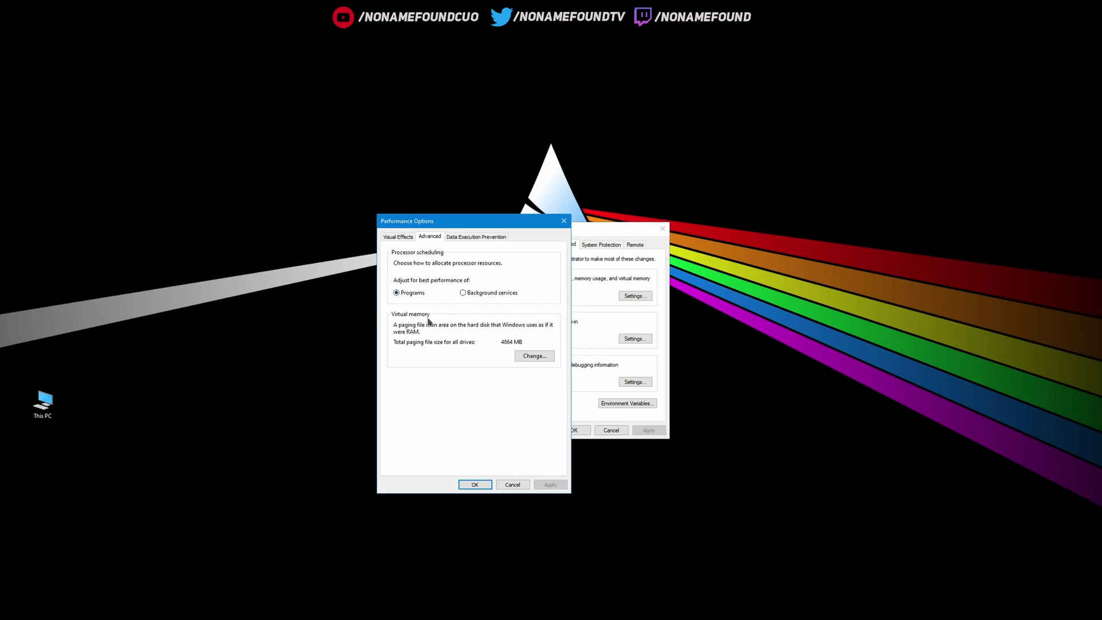
{"action": "left_click", "coordinate": [539, 357]}
{"action": "left_click", "coordinate": [519, 360]}
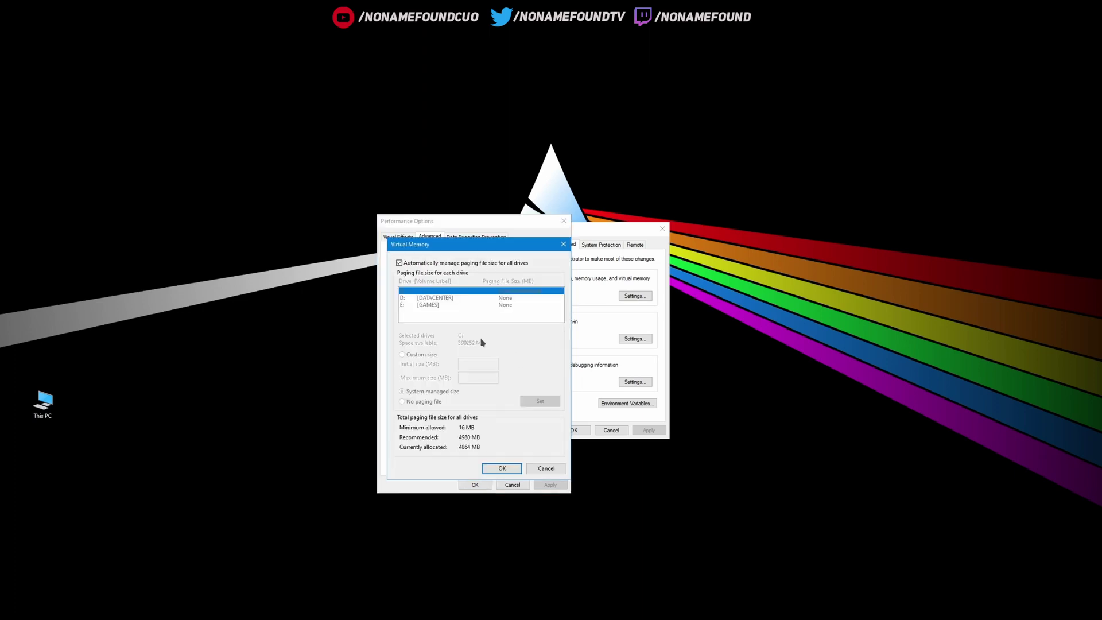
{"action": "left_click_drag", "start_coordinate": [441, 248], "coordinate": [446, 251]}
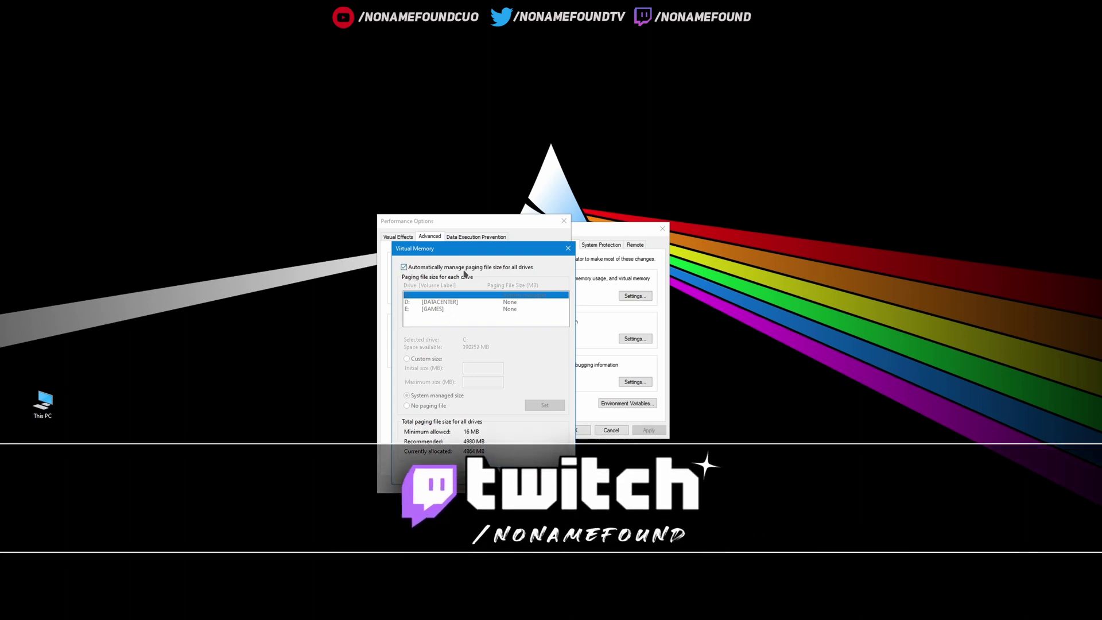
- Turn off automatic paging file management for all drives and set drive C: to no paging file, accepting the warning
{"action": "left_click", "coordinate": [493, 268]}
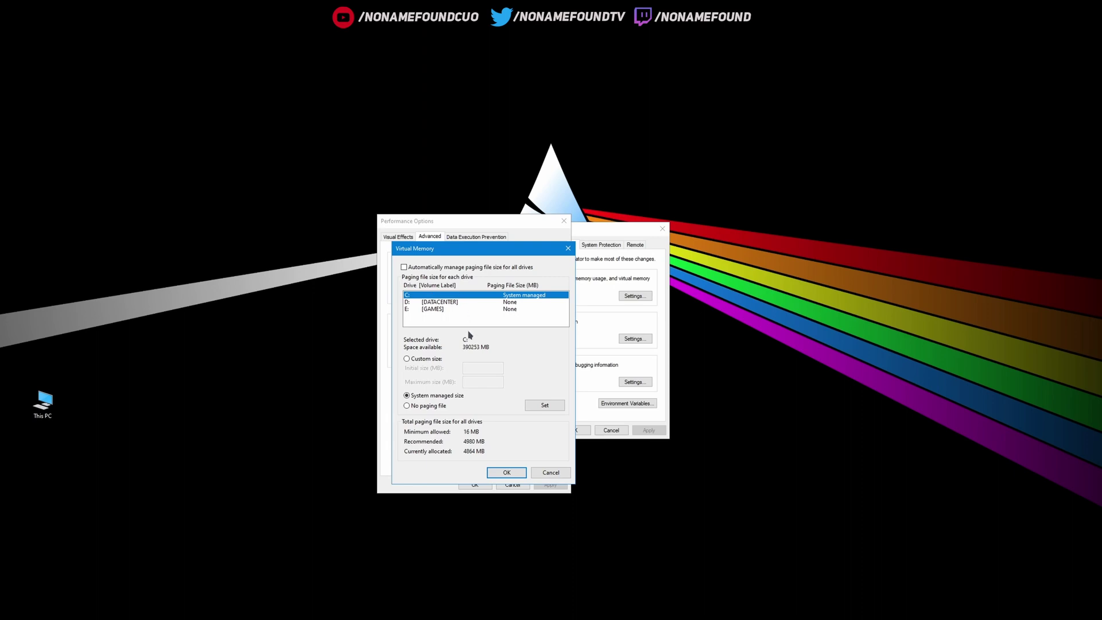
{"action": "left_click", "coordinate": [425, 408]}
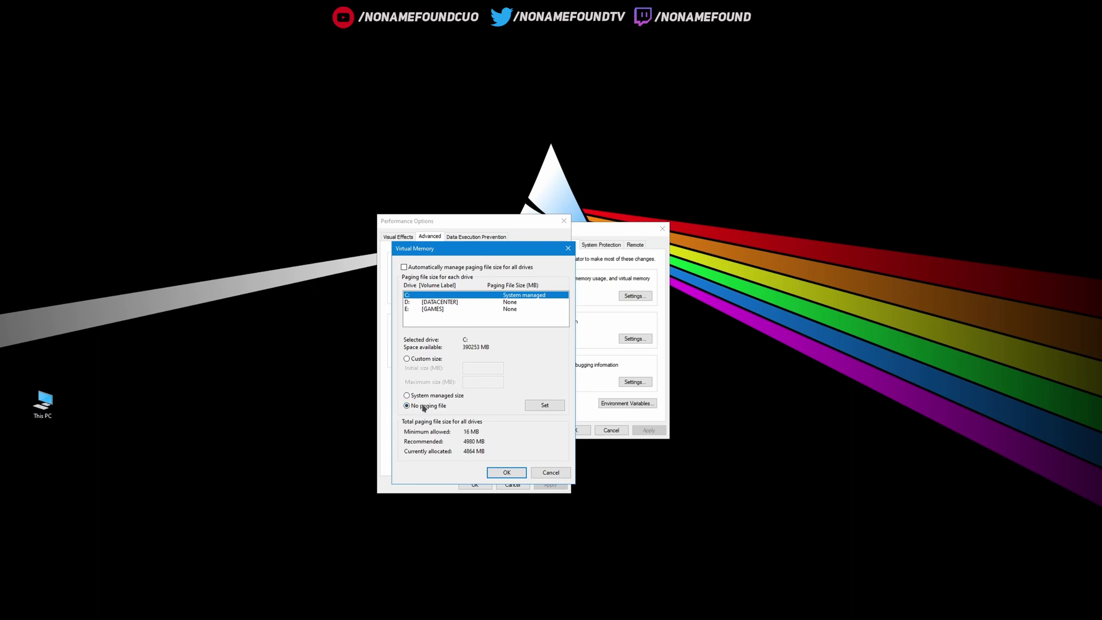
{"action": "left_click", "coordinate": [556, 408]}
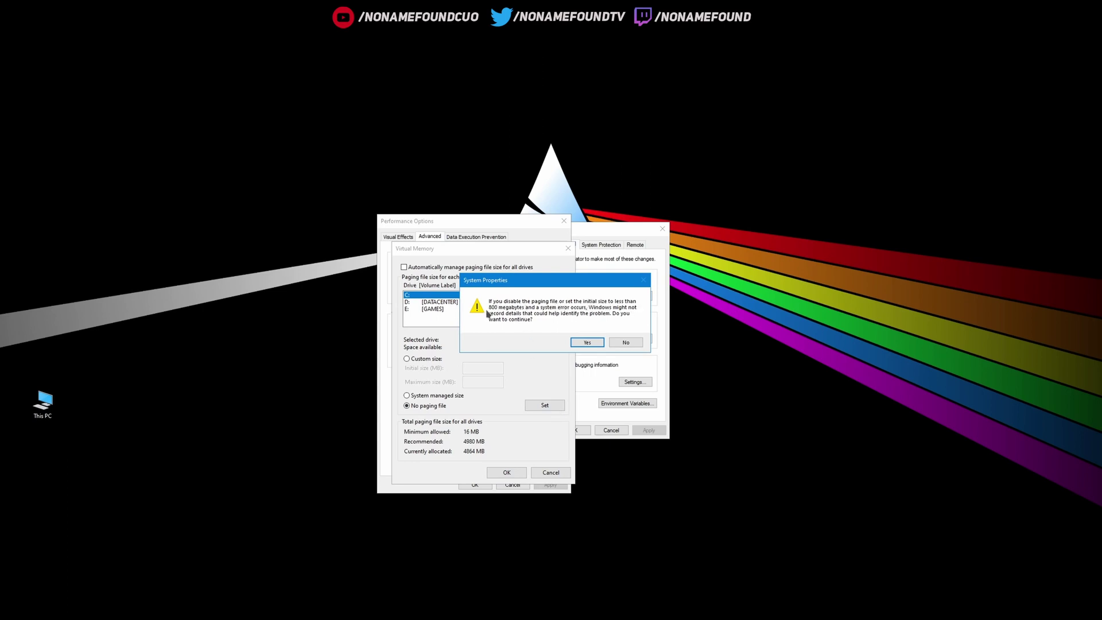
{"action": "left_click", "coordinate": [587, 343]}
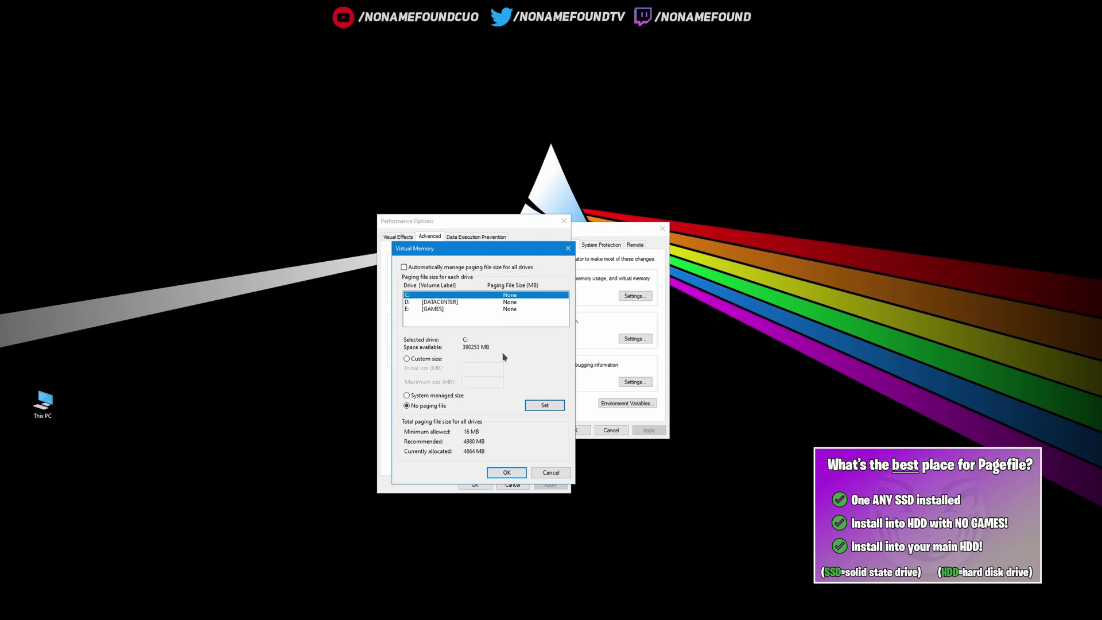
- Go through the listed drives and set drive E: [GAMES] to no paging file
{"action": "left_click", "coordinate": [427, 303]}
{"action": "left_click", "coordinate": [430, 298]}
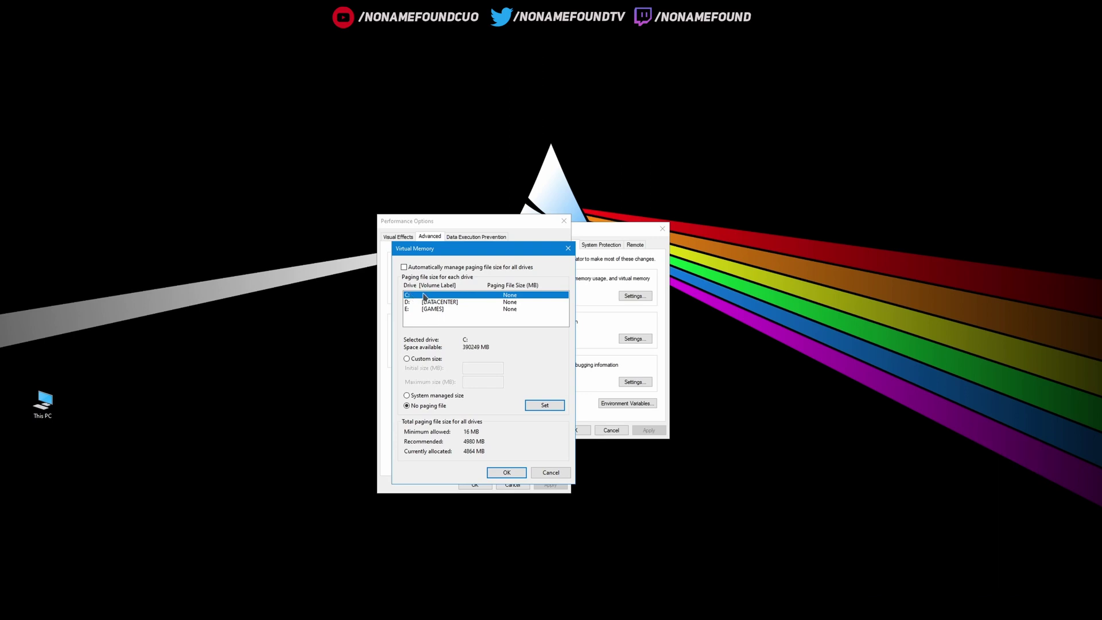
{"action": "left_click", "coordinate": [450, 303]}
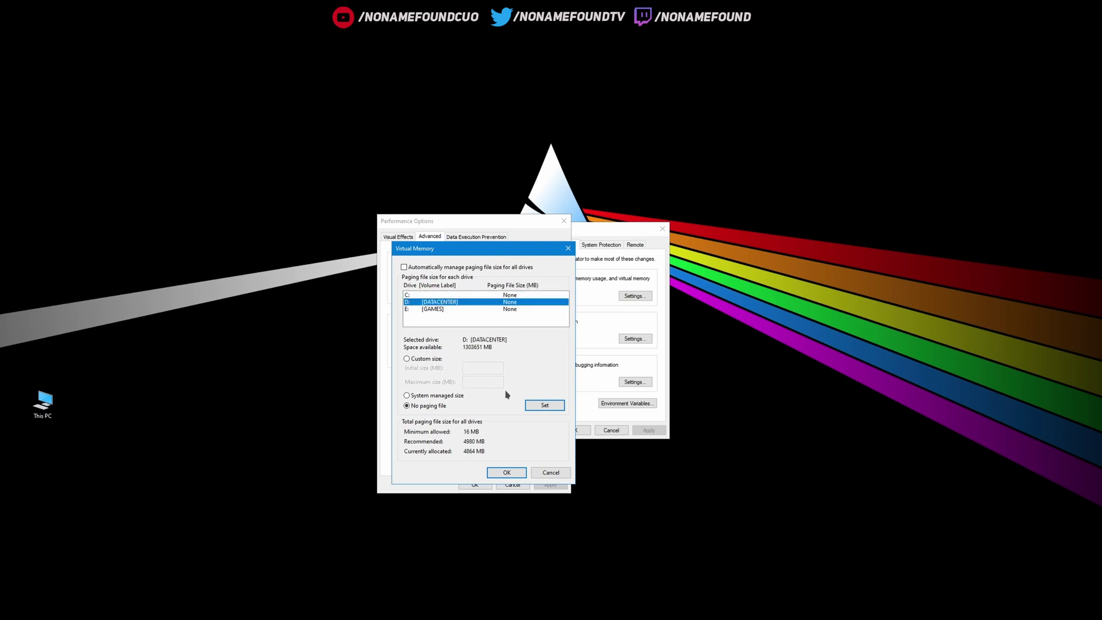
{"action": "left_click", "coordinate": [431, 309]}
{"action": "left_click", "coordinate": [443, 303]}
{"action": "left_click", "coordinate": [445, 310]}
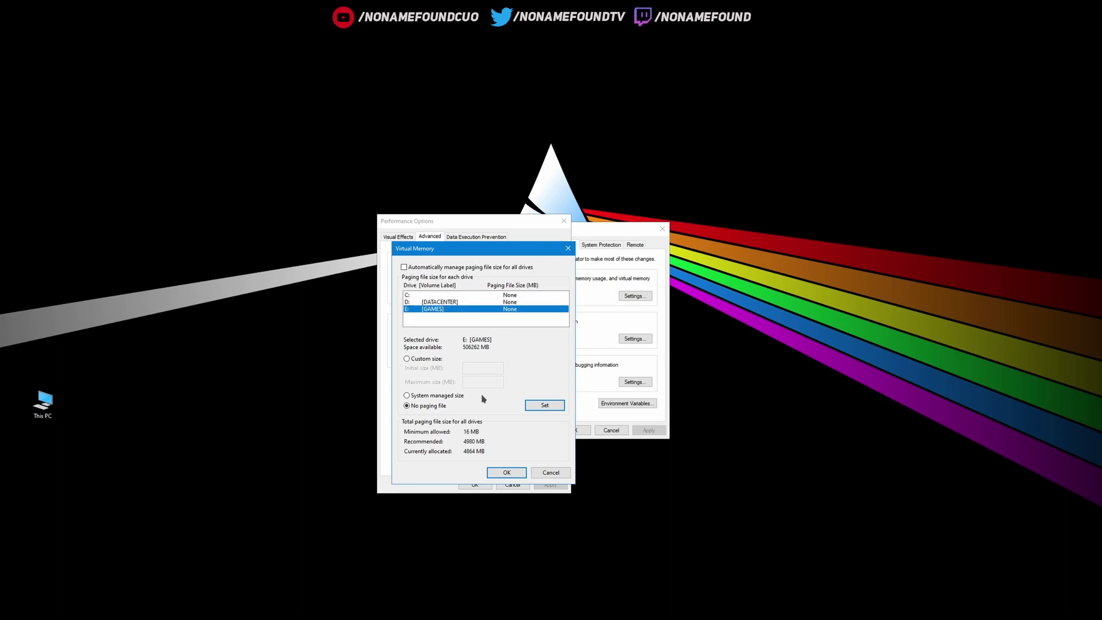
{"action": "left_click", "coordinate": [545, 407]}
- Set drive C: to a system managed paging file size, confirm the virtual memory settings and acknowledge the restart notice
{"action": "left_click", "coordinate": [438, 296]}
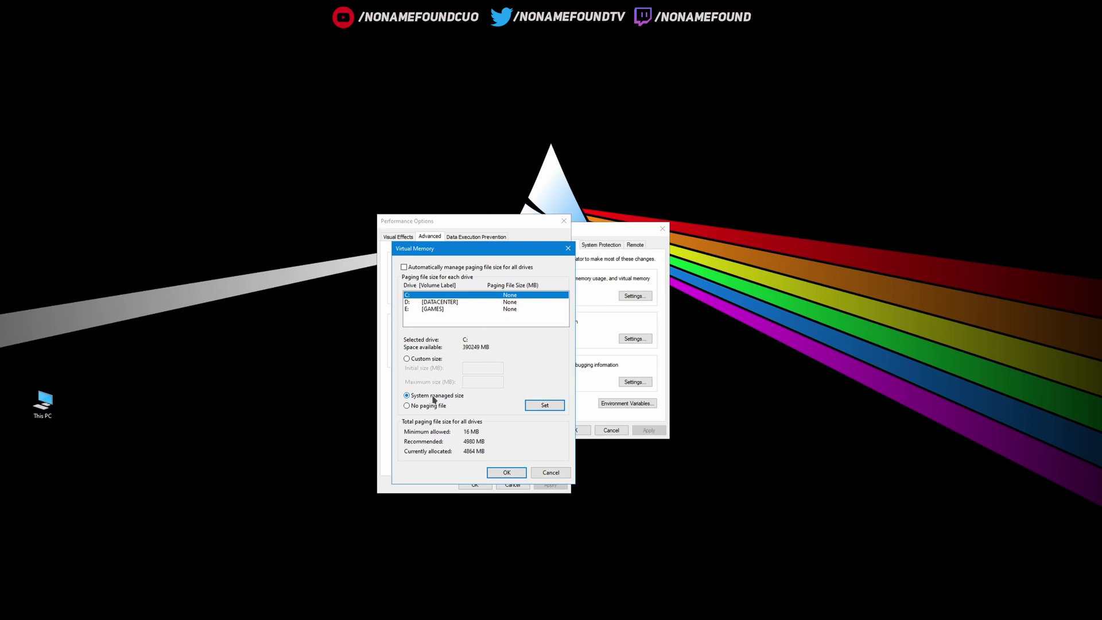
{"action": "left_click", "coordinate": [547, 407]}
{"action": "left_click", "coordinate": [507, 473]}
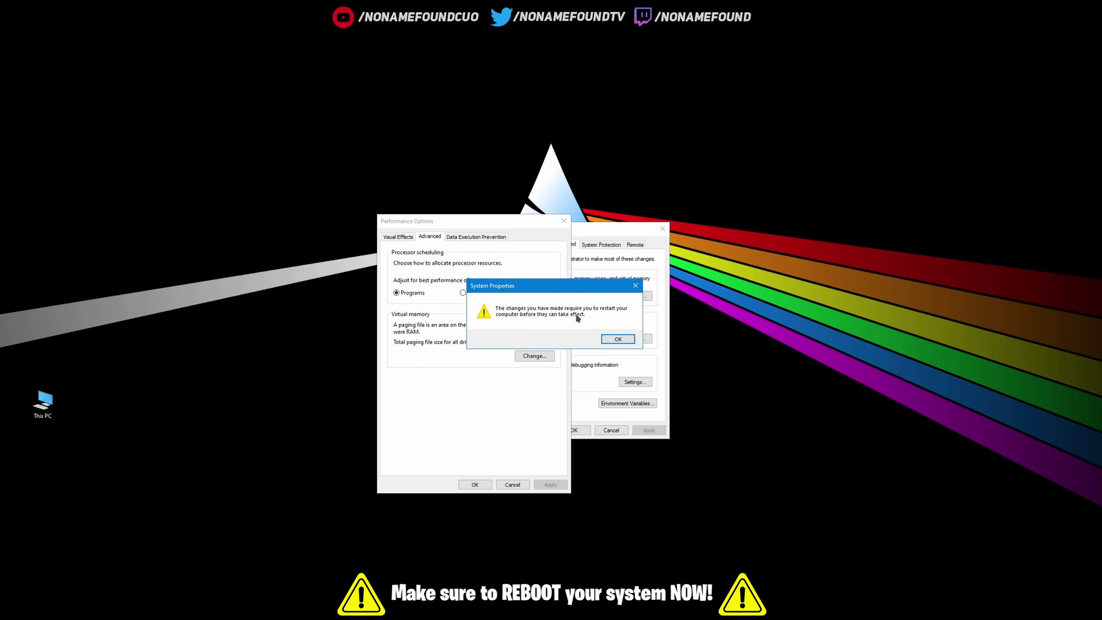
{"action": "left_click", "coordinate": [615, 339]}
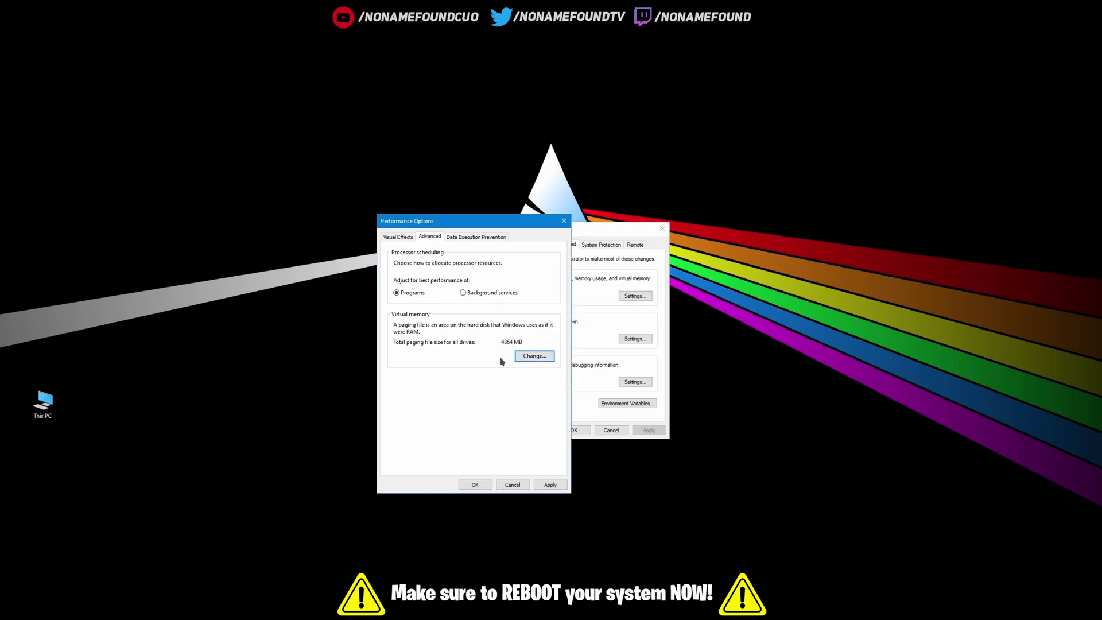
- Apply and close the performance options, then close System Properties from its system protection page, postponing the restart
{"action": "left_click", "coordinate": [555, 485]}
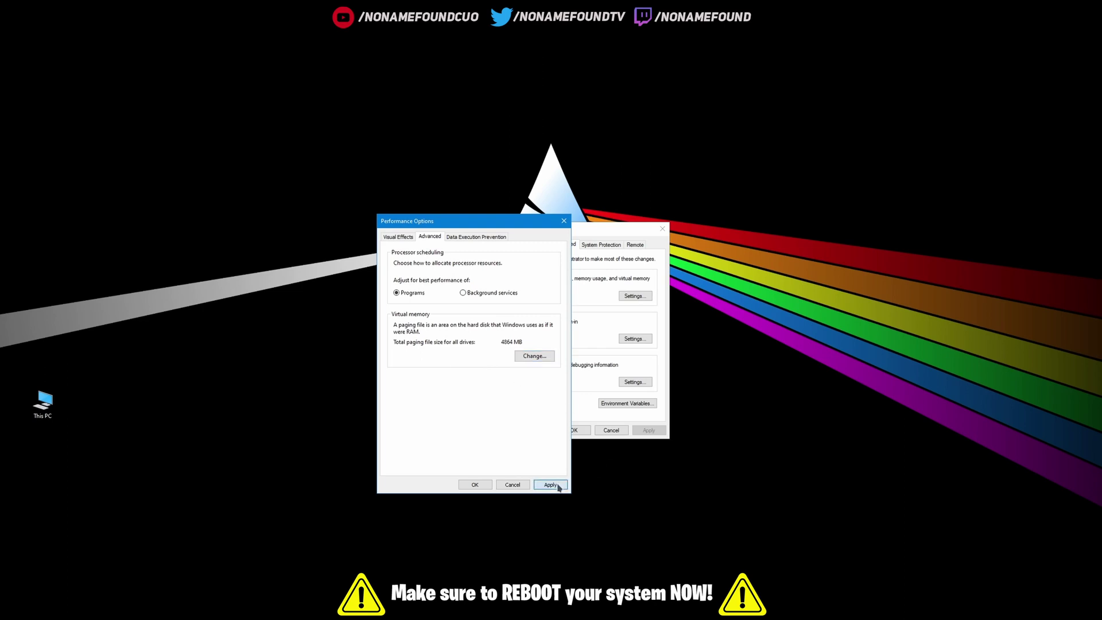
{"action": "left_click", "coordinate": [477, 485]}
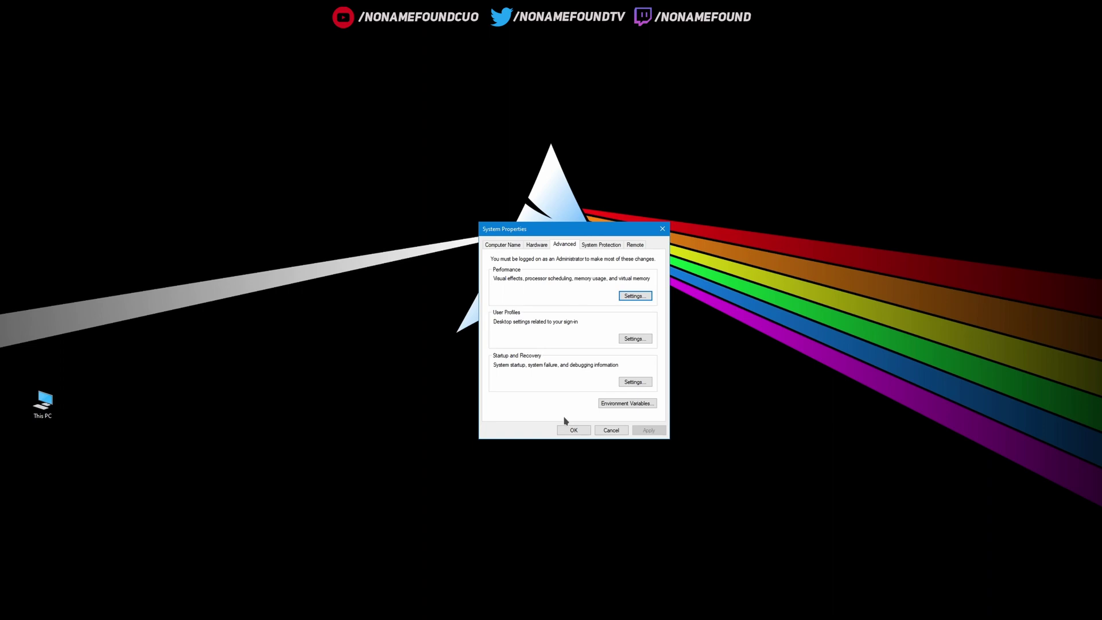
{"action": "left_click", "coordinate": [605, 246]}
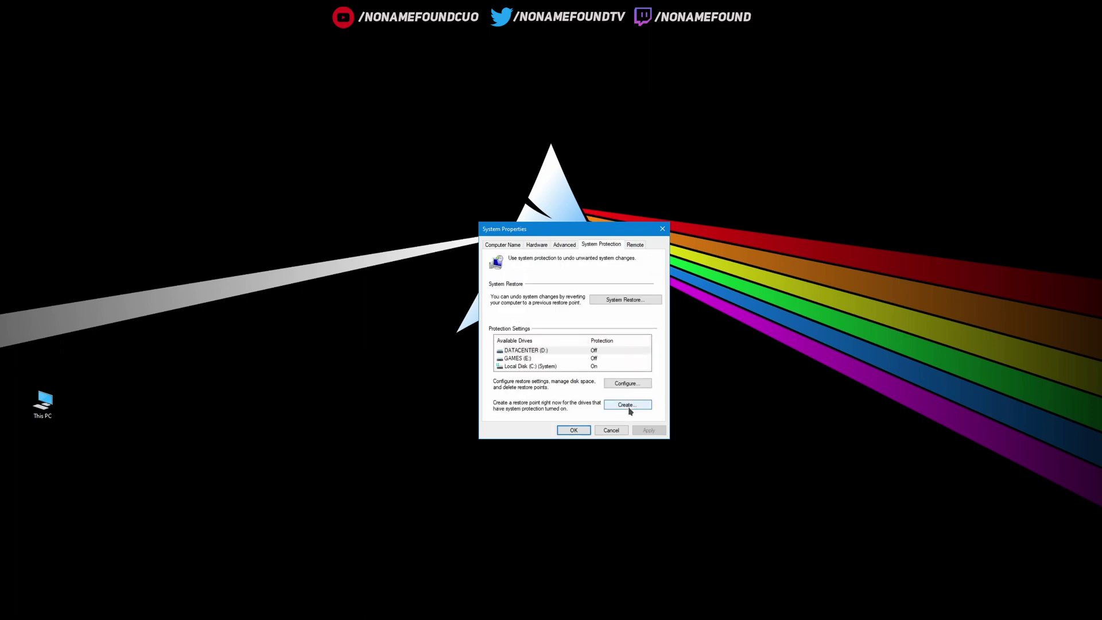
{"action": "left_click", "coordinate": [574, 430]}
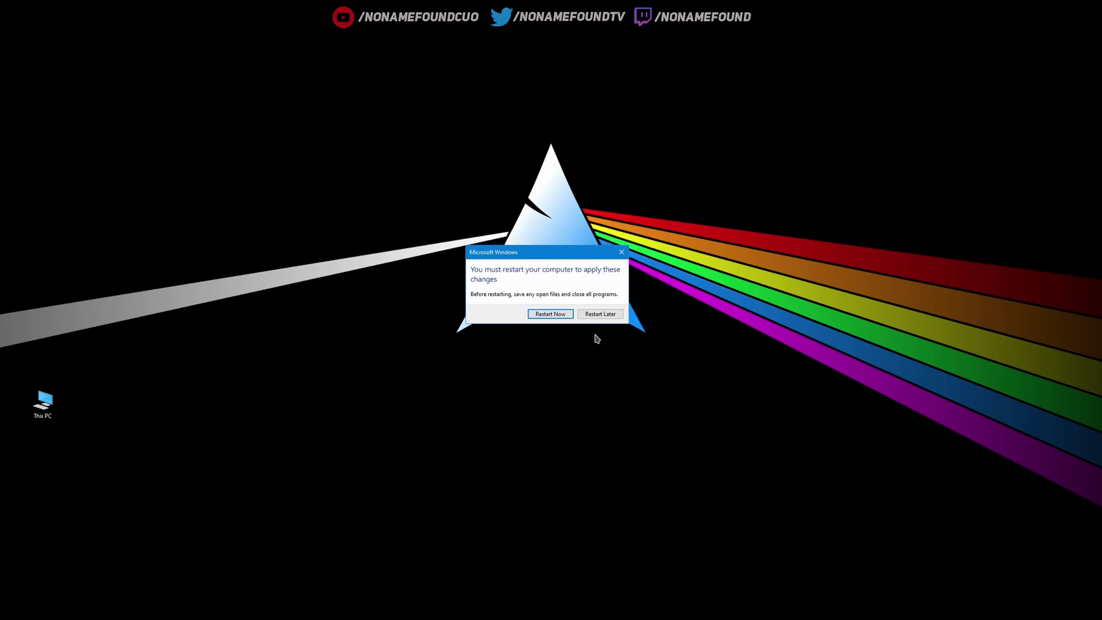
{"action": "left_click", "coordinate": [600, 314]}
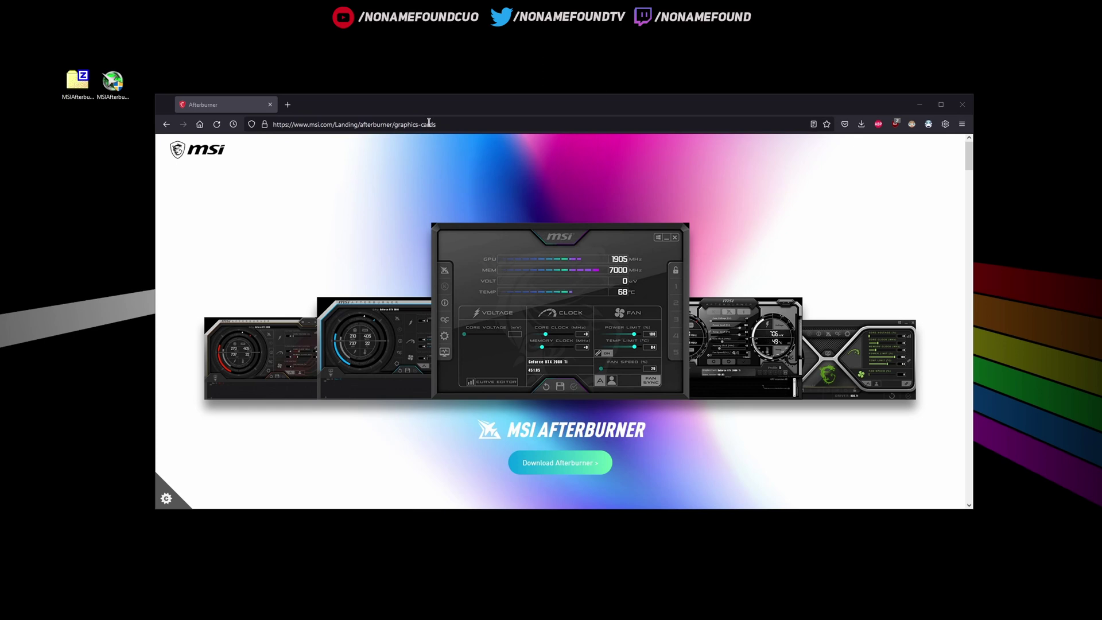
- Check the web address of the MSI Afterburner download page and close the browser
{"action": "left_click", "coordinate": [405, 123]}
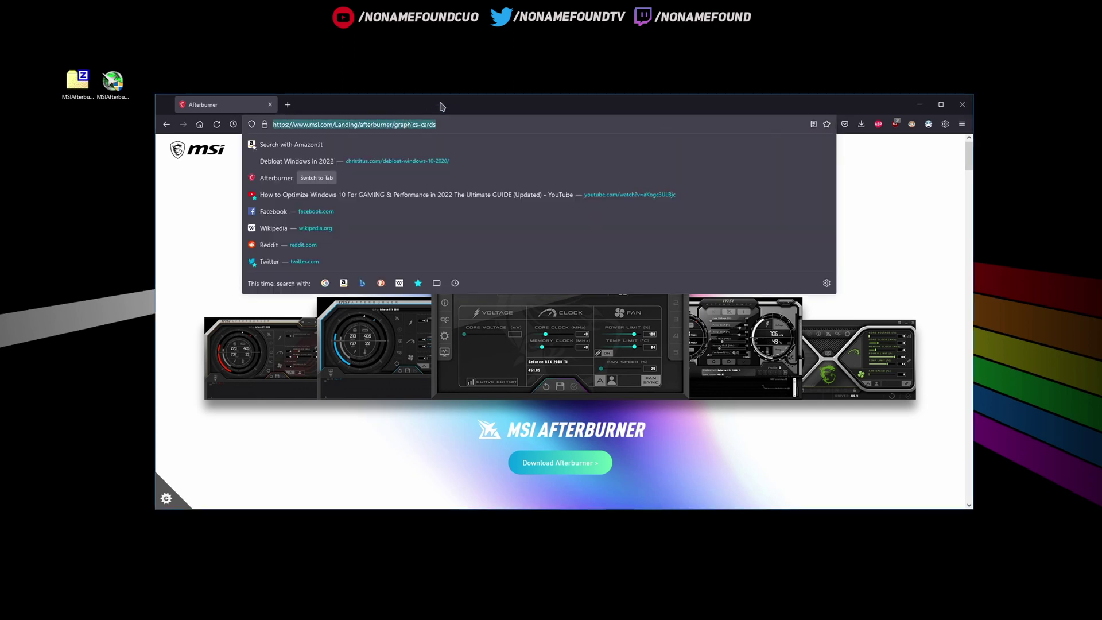
{"action": "key", "text": "Escape"}
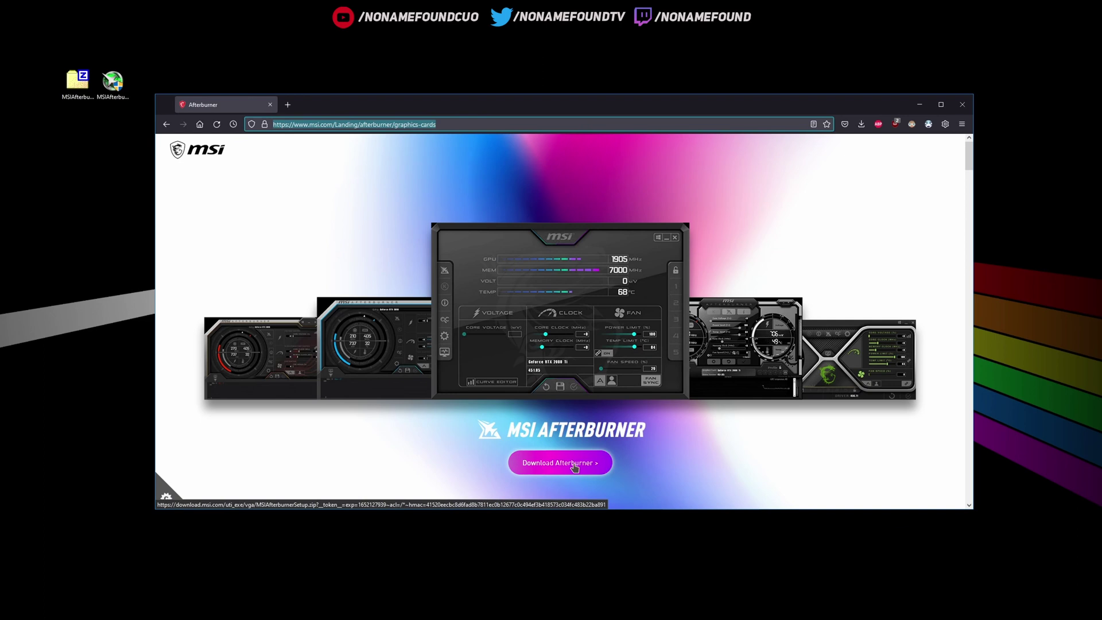
{"action": "left_click", "coordinate": [962, 104]}
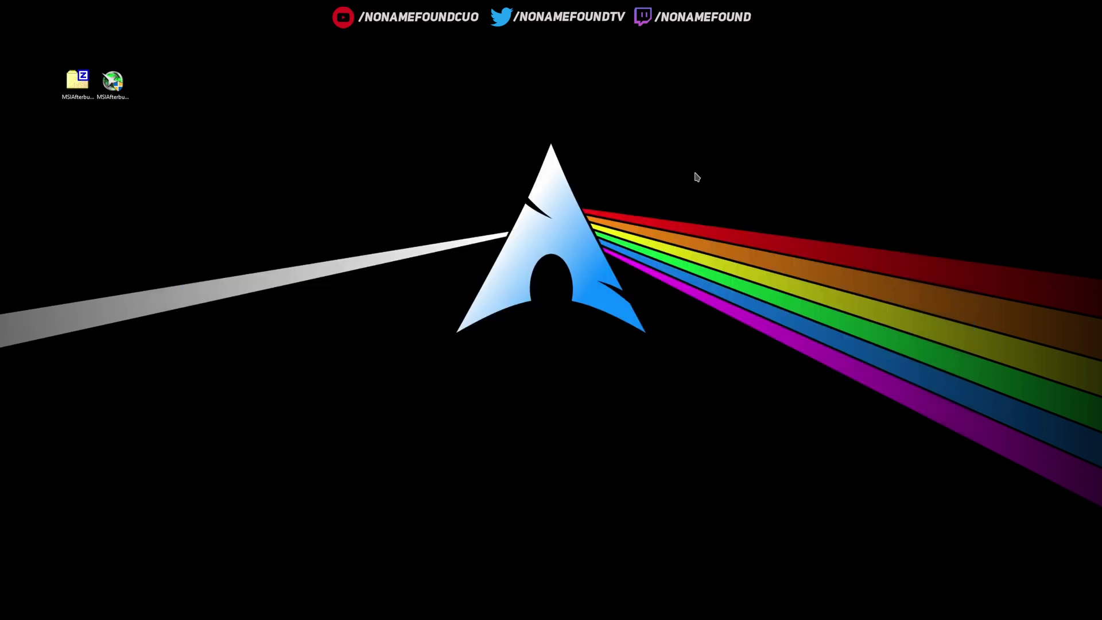
- Open the downloaded MSIAfterburnerSetup.zip archive to view its installer file, and close the archive
{"action": "left_click", "coordinate": [87, 105]}
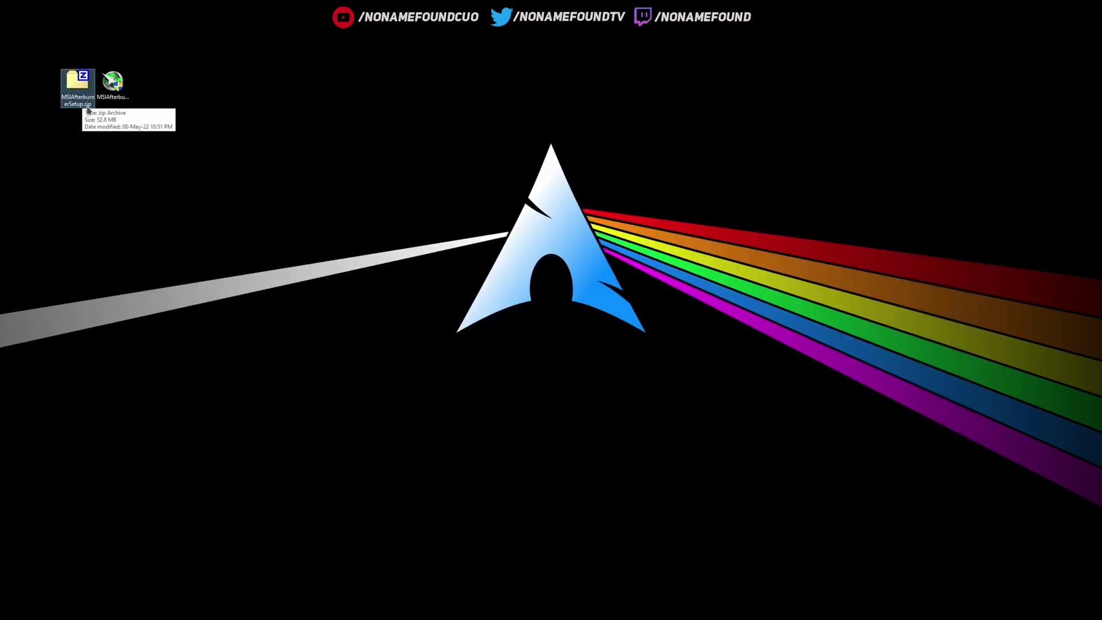
{"action": "double_click", "coordinate": [78, 90]}
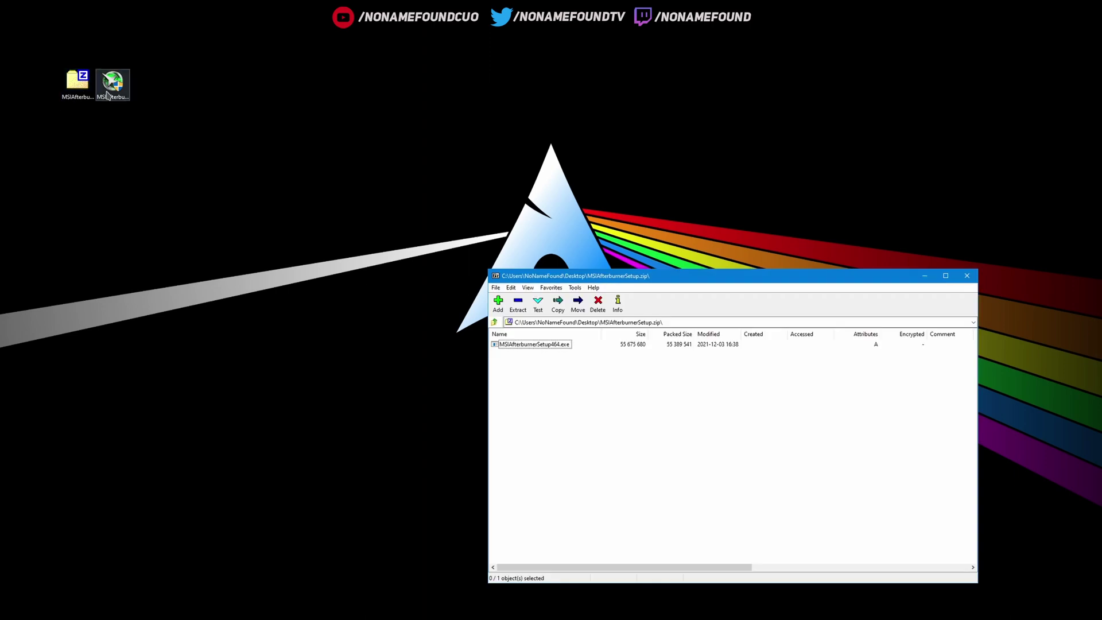
{"action": "left_click", "coordinate": [534, 347]}
{"action": "left_click", "coordinate": [967, 275]}
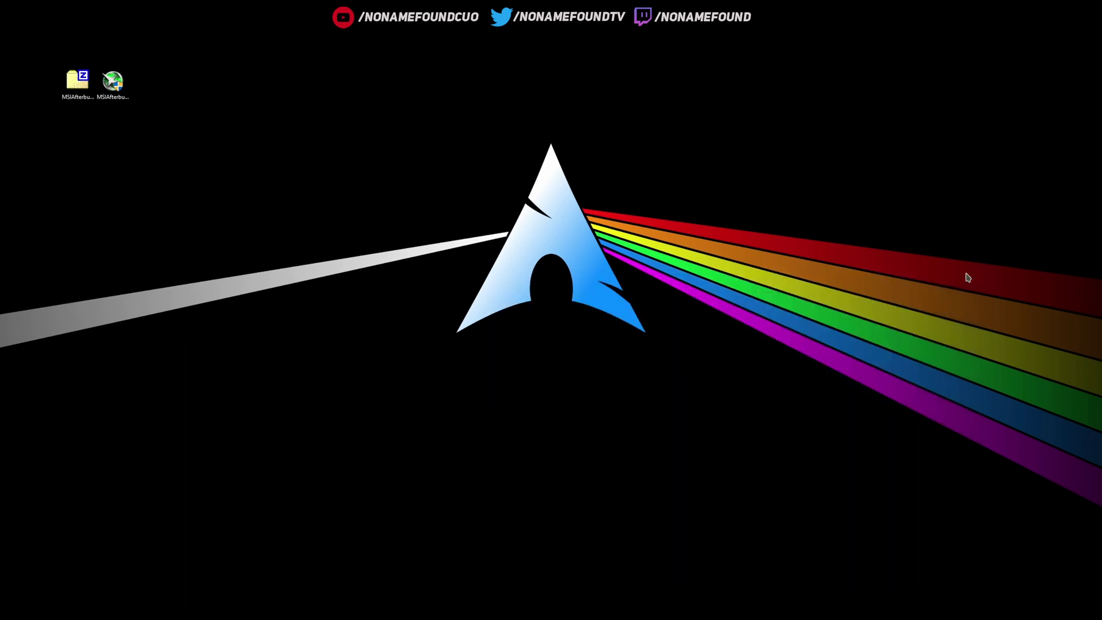
- Run the MSI Afterburner installer on the desktop as administrator, choose English and proceed to the license agreement
{"action": "right_click", "coordinate": [119, 87]}
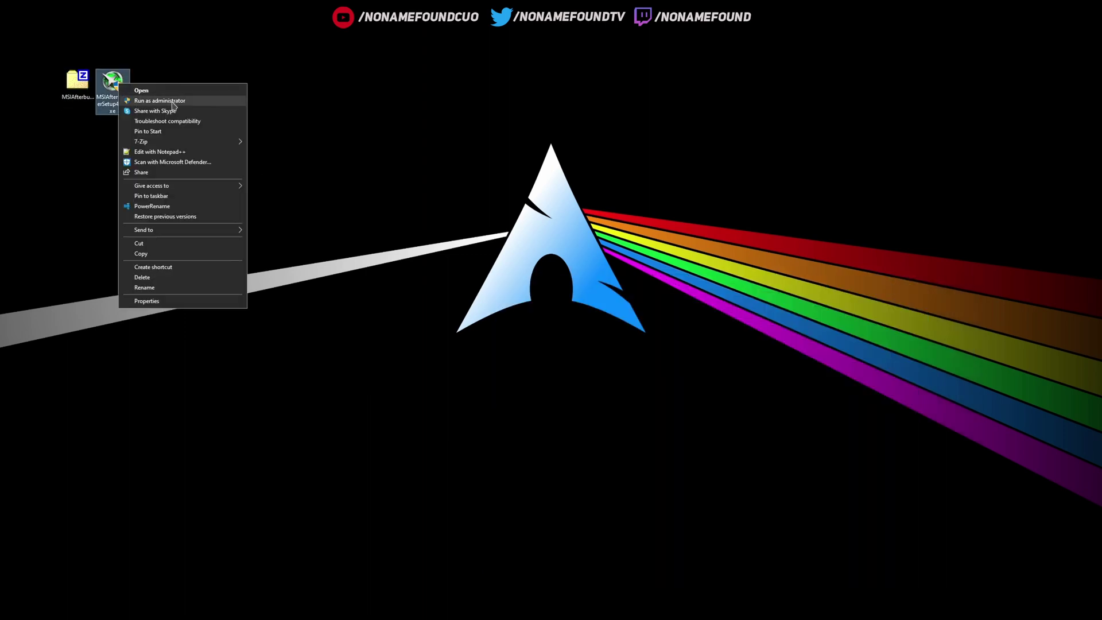
{"action": "left_click", "coordinate": [143, 103]}
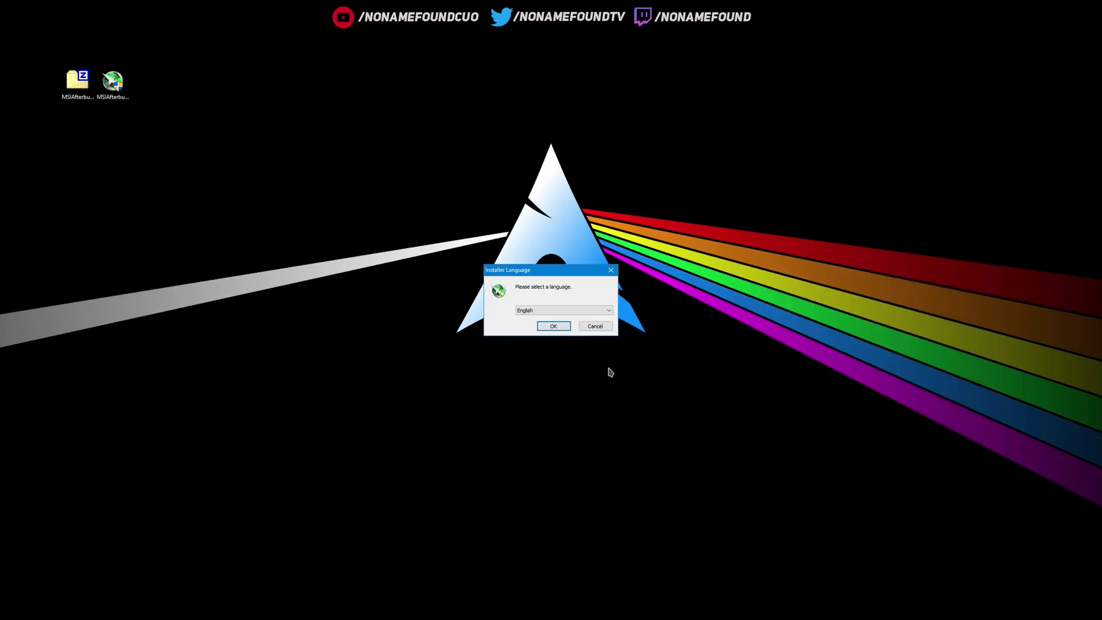
{"action": "left_click", "coordinate": [554, 327]}
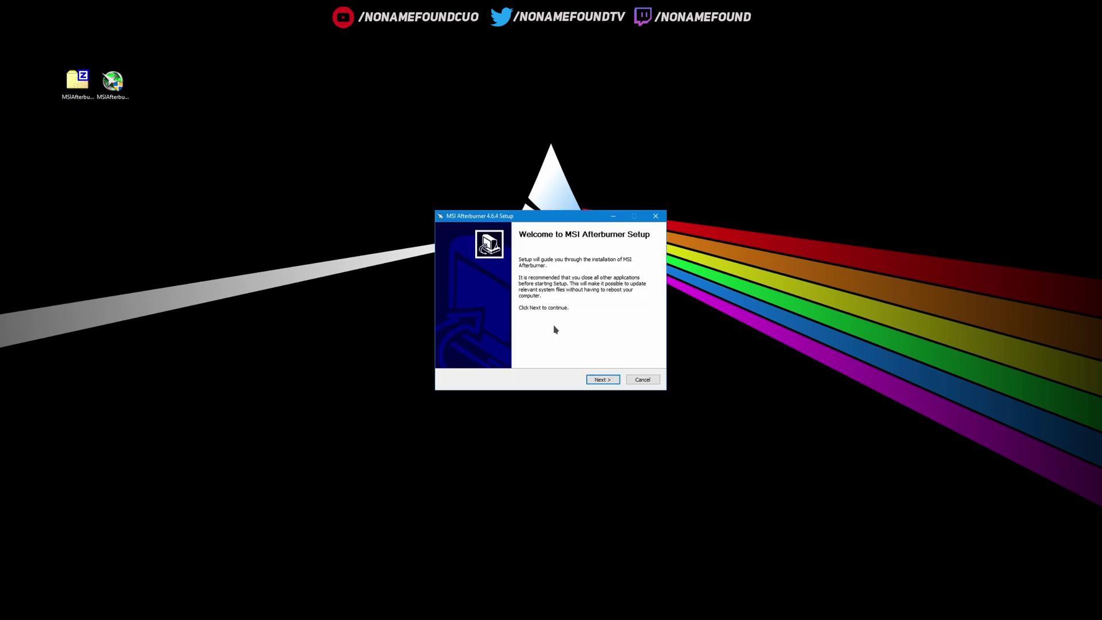
{"action": "left_click", "coordinate": [609, 383]}
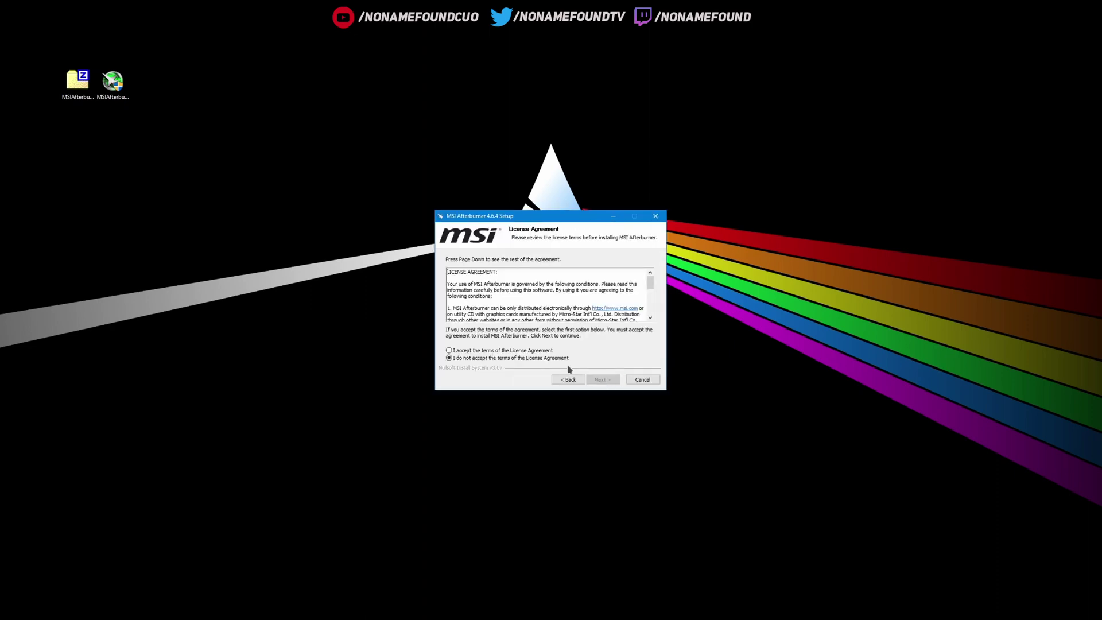
- Accept the license agreement, keep both MSI Afterburner and RivaTuner Statistics Server selected, and install to the default destination and Start menu folder
{"action": "left_click", "coordinate": [506, 351]}
{"action": "left_click", "coordinate": [604, 380]}
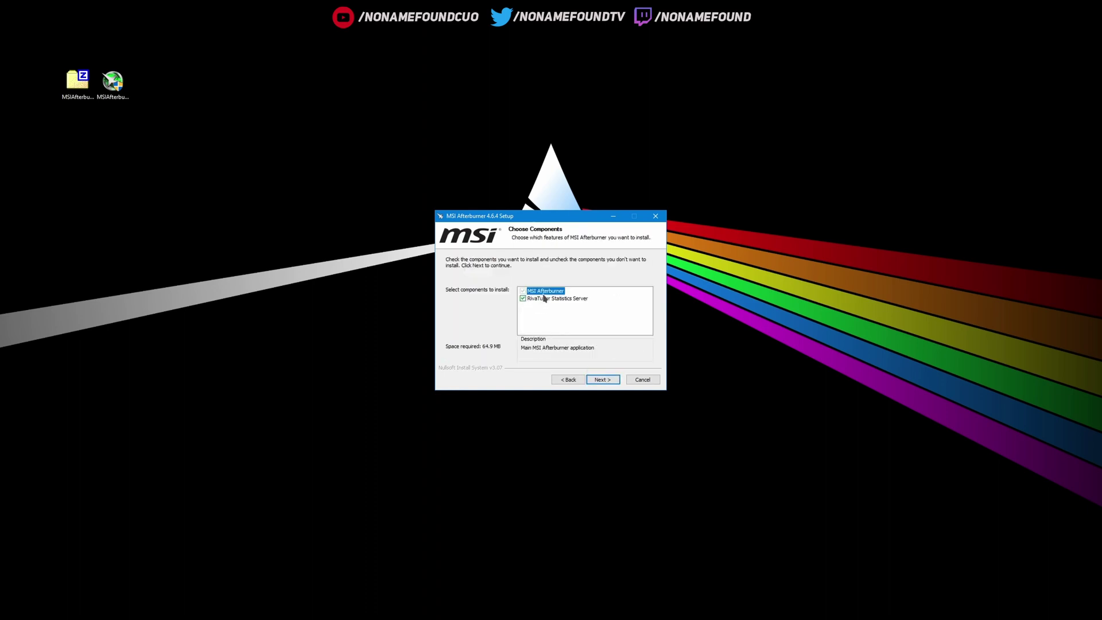
{"action": "left_click", "coordinate": [542, 299]}
{"action": "left_click", "coordinate": [556, 299]}
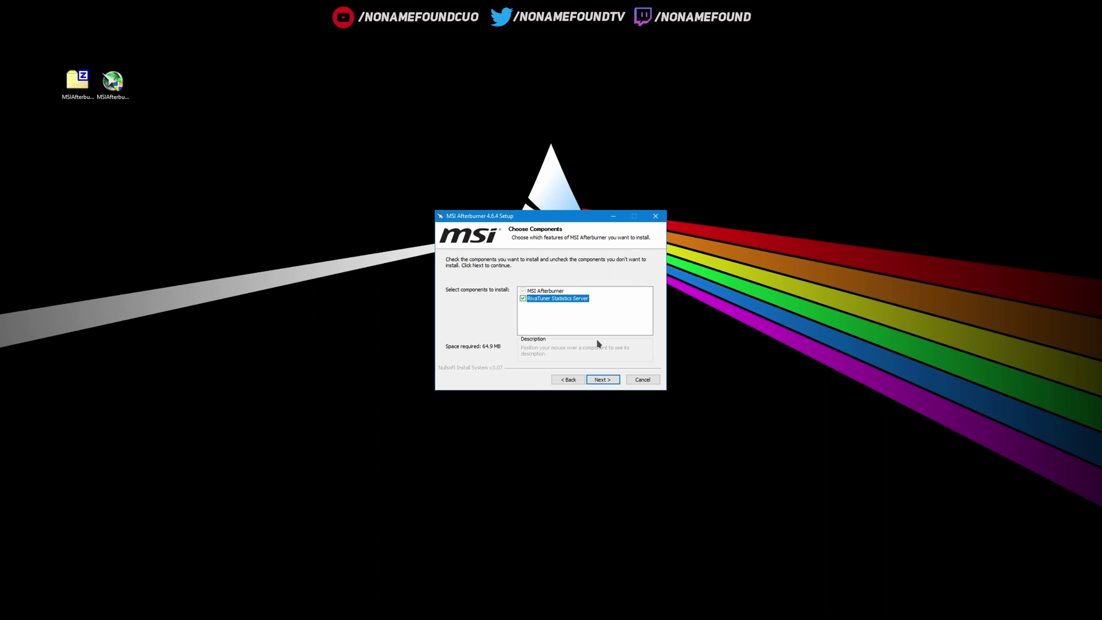
{"action": "left_click", "coordinate": [600, 380]}
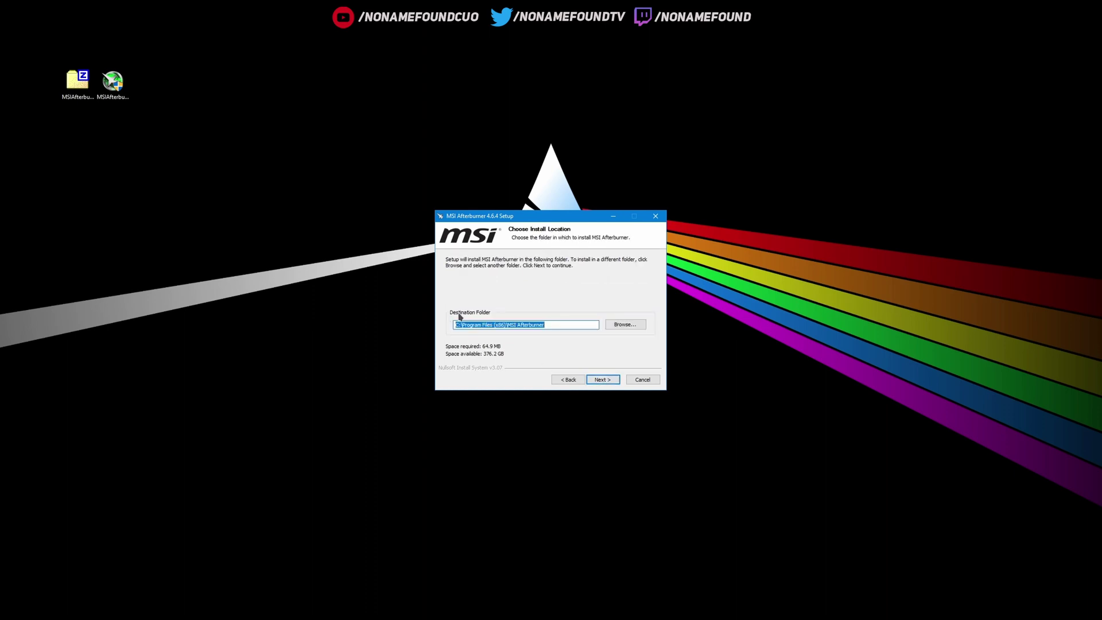
{"action": "left_click", "coordinate": [608, 381]}
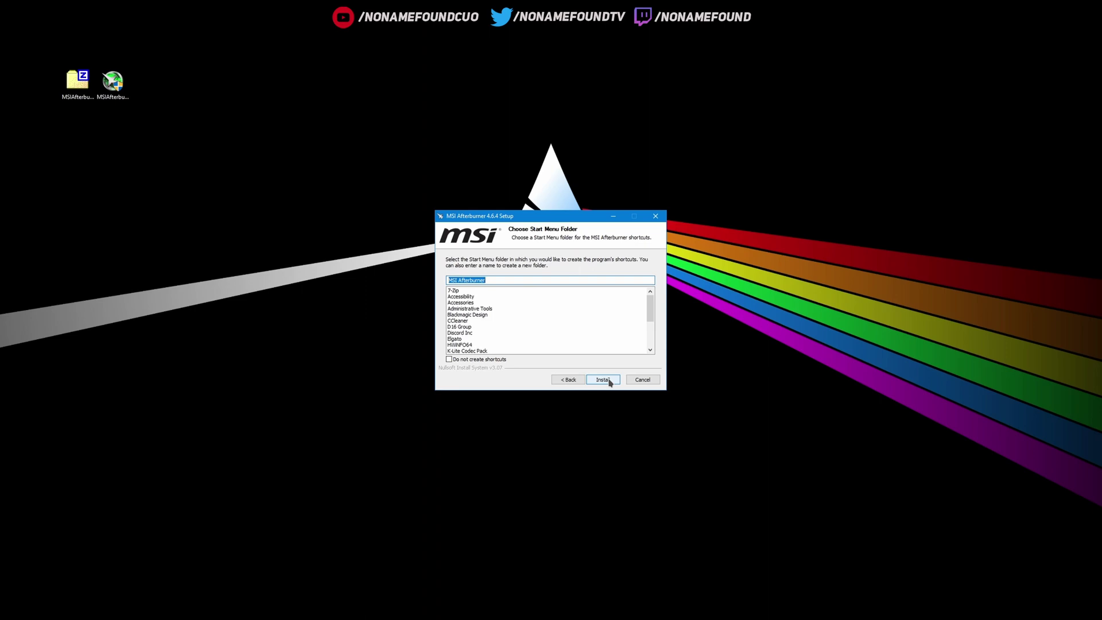
{"action": "left_click", "coordinate": [606, 383]}
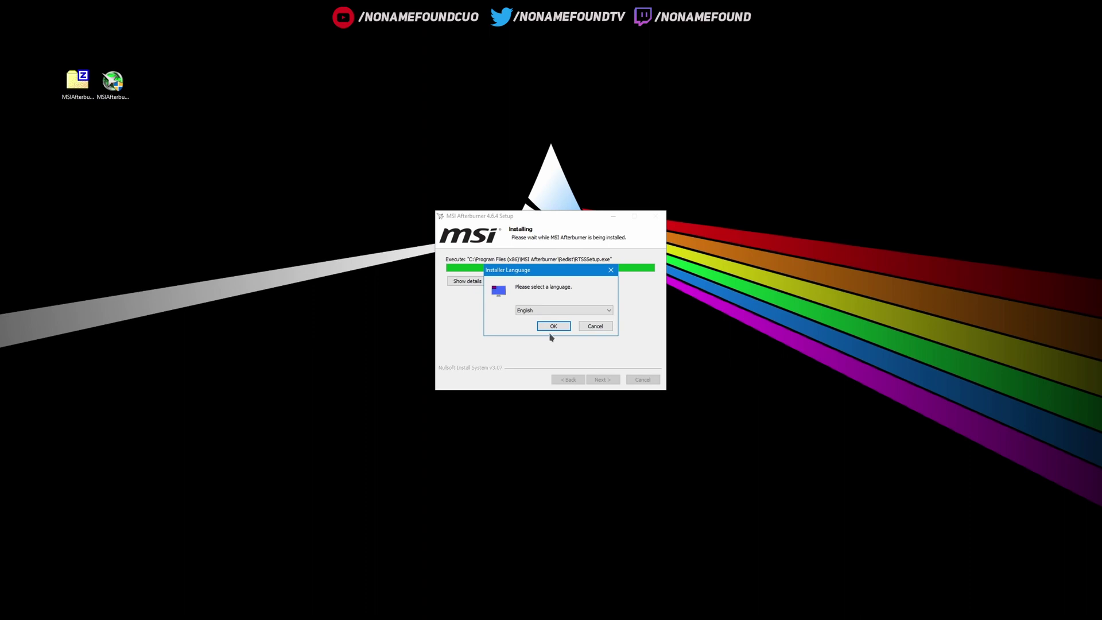
- Install RivaTuner Statistics Server in English, accepting its license and default options, and finish both setups, running MSI Afterburner
{"action": "left_click", "coordinate": [554, 328]}
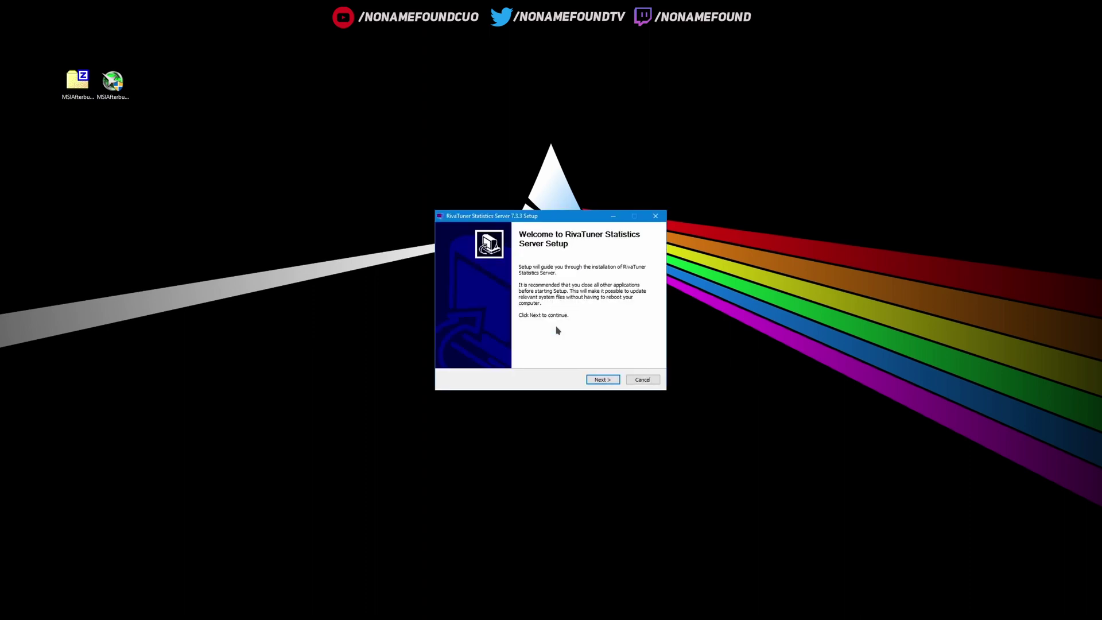
{"action": "left_click", "coordinate": [604, 382]}
{"action": "left_click", "coordinate": [521, 352]}
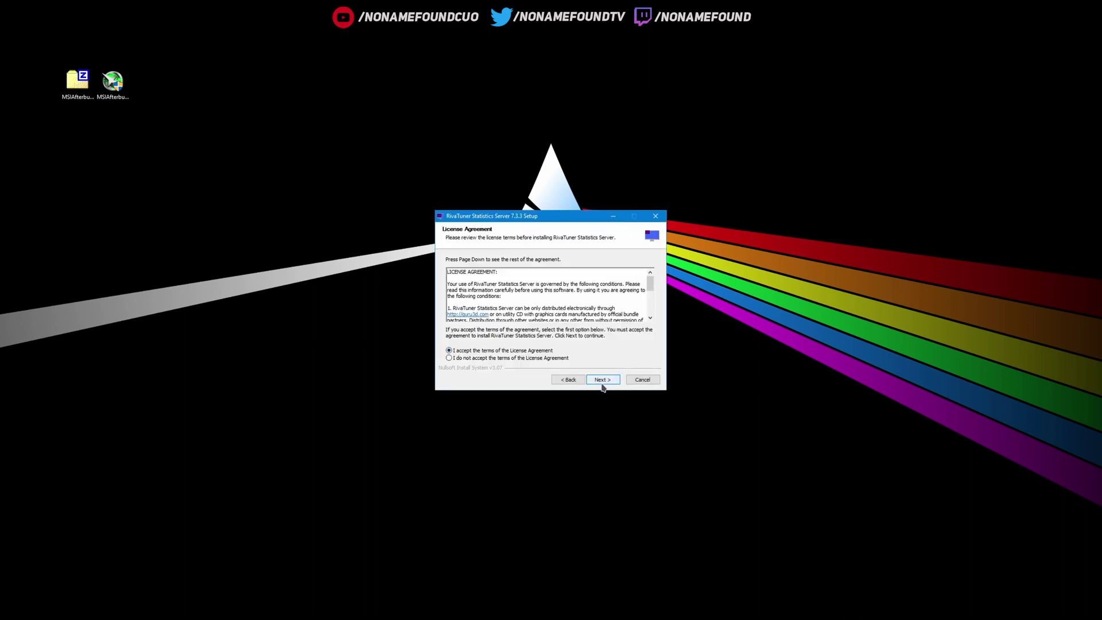
{"action": "left_click", "coordinate": [605, 382]}
{"action": "left_click", "coordinate": [606, 381]}
{"action": "left_click", "coordinate": [606, 381]}
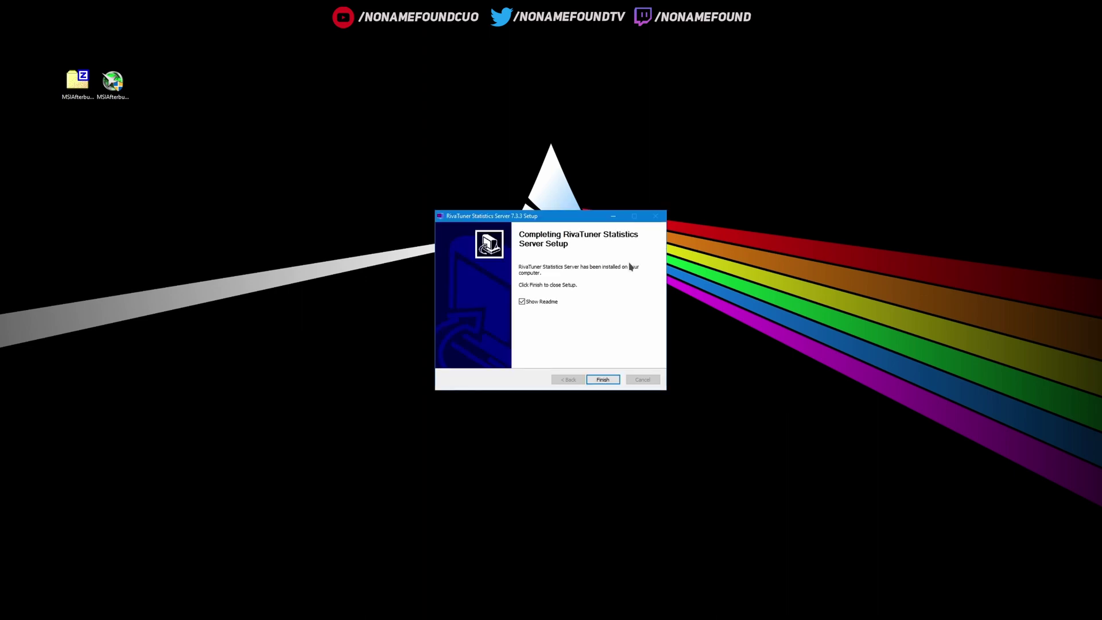
{"action": "left_click", "coordinate": [603, 380]}
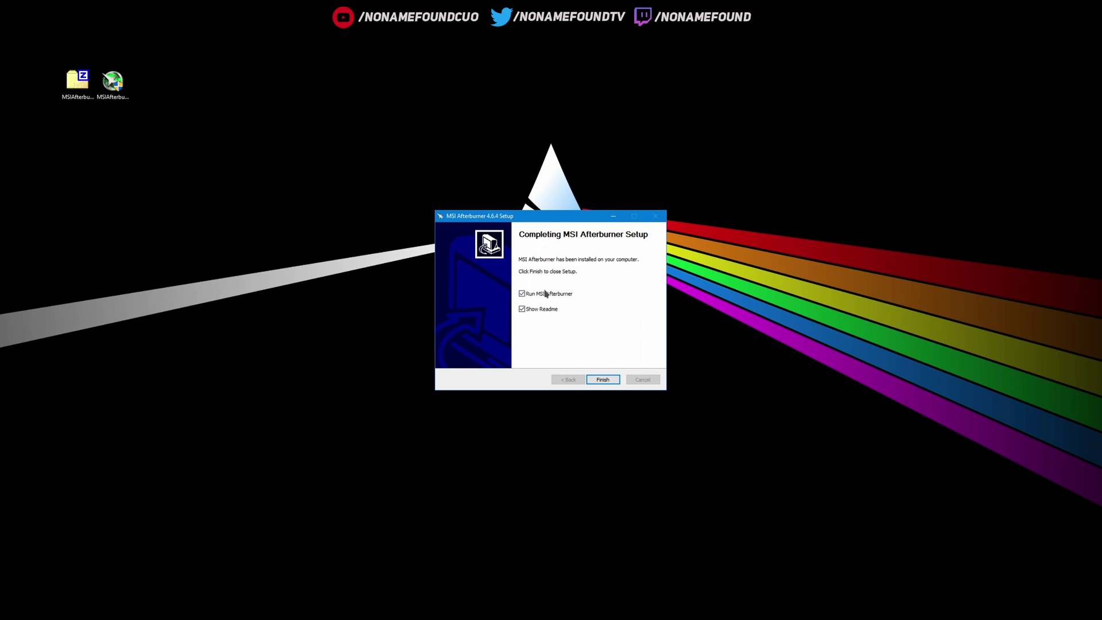
{"action": "left_click", "coordinate": [604, 380]}
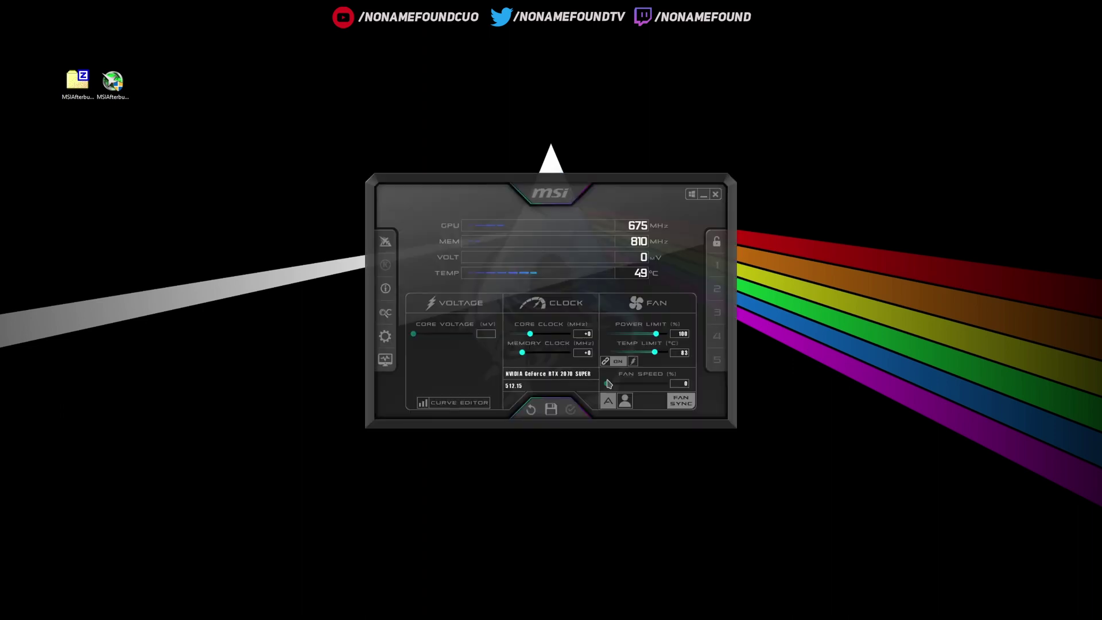
{"action": "mouse_move", "coordinate": [499, 185]}
{"action": "left_mouse_down"}
{"action": "mouse_move", "coordinate": [529, 195]}
{"action": "mouse_move", "coordinate": [505, 195]}
{"action": "left_mouse_up"}
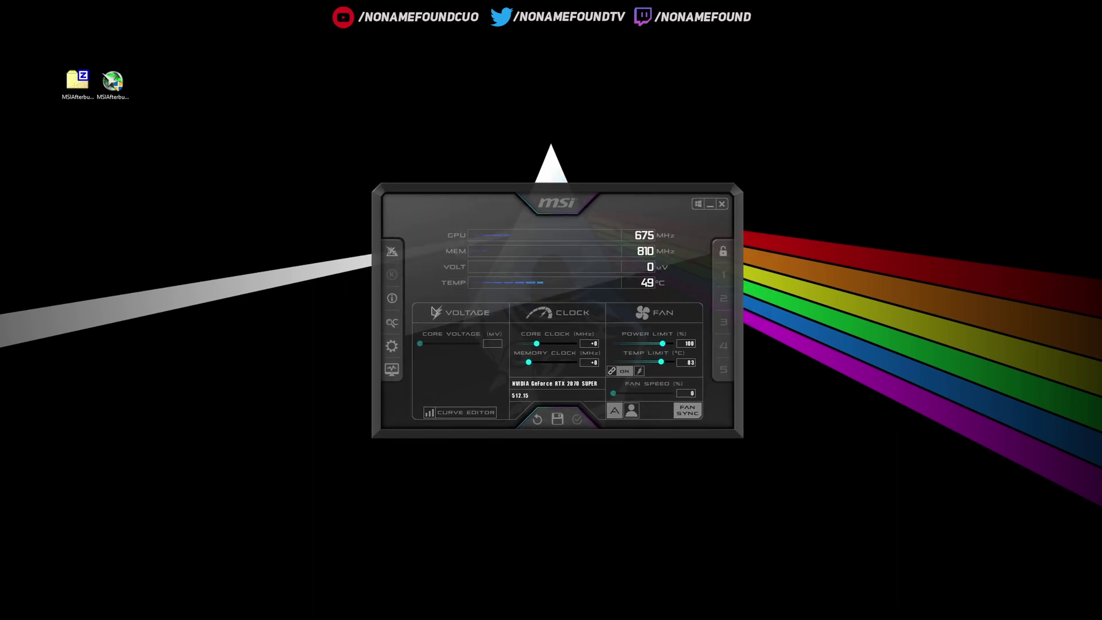
- Open the MSI Afterburner properties at the user interface settings
{"action": "left_click", "coordinate": [391, 346]}
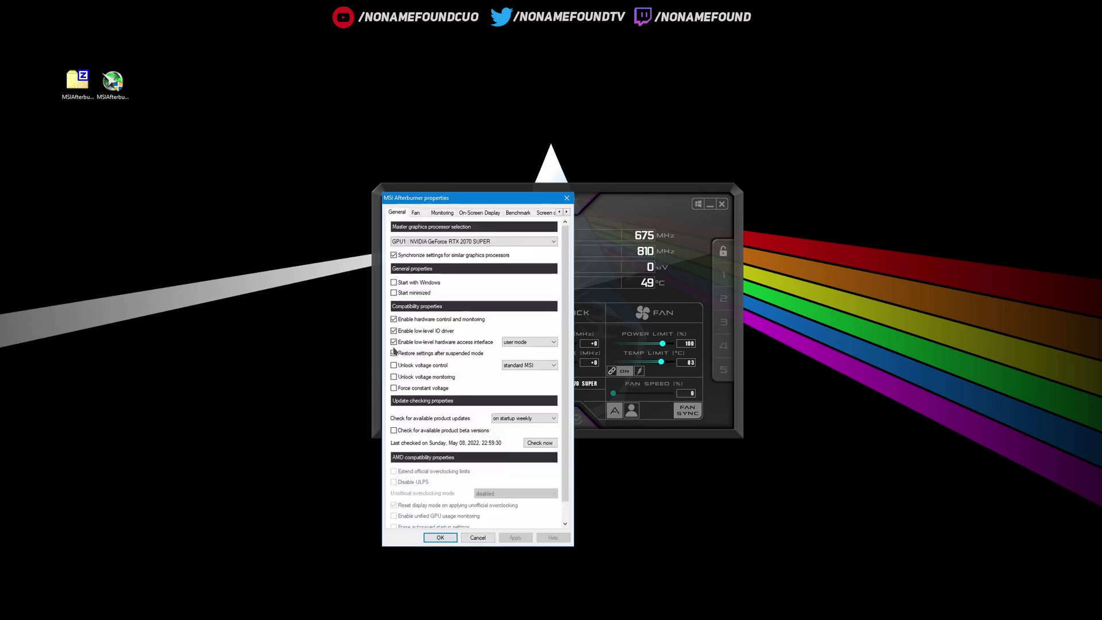
{"action": "left_click", "coordinate": [545, 212]}
{"action": "left_click", "coordinate": [567, 212]}
{"action": "left_click", "coordinate": [568, 211]}
{"action": "left_click", "coordinate": [567, 212]}
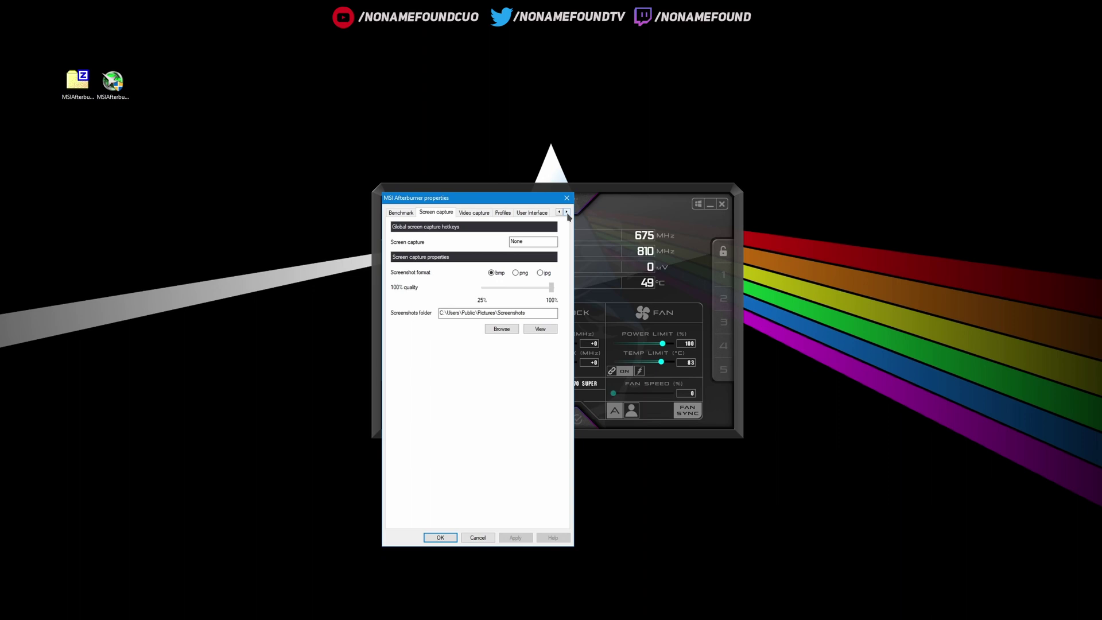
{"action": "left_click", "coordinate": [527, 212]}
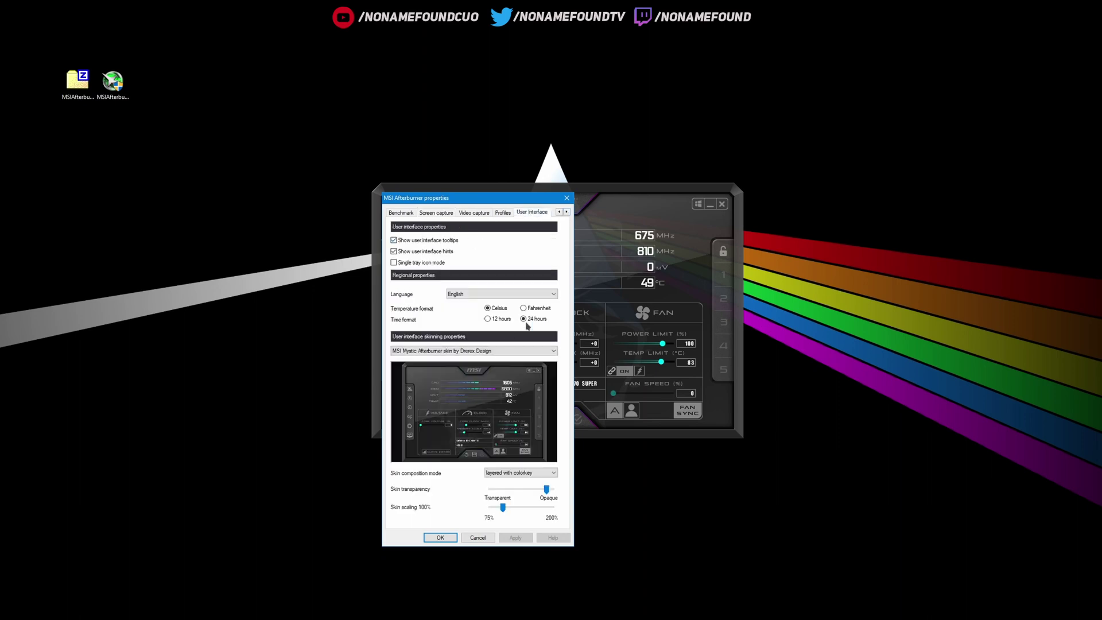
- Preview the Ampere, Big Navi, Cyborg, Indigo and Lightning Anniversary skins, reselect the MSI Mystic Afterburner skin, and confirm the properties
{"action": "left_click", "coordinate": [511, 351]}
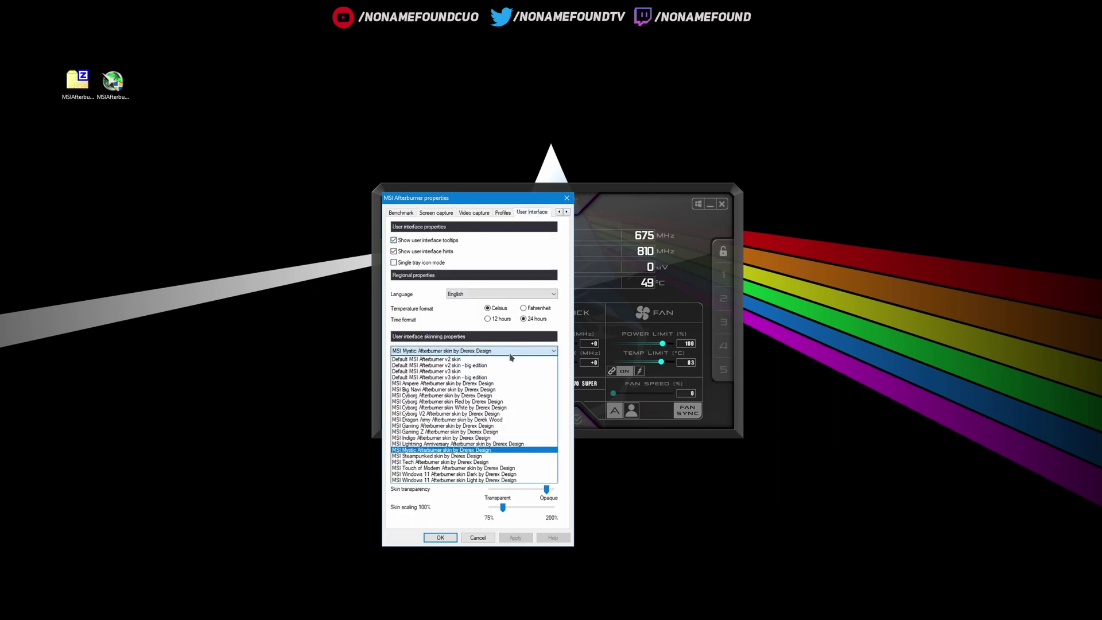
{"action": "left_click", "coordinate": [497, 383]}
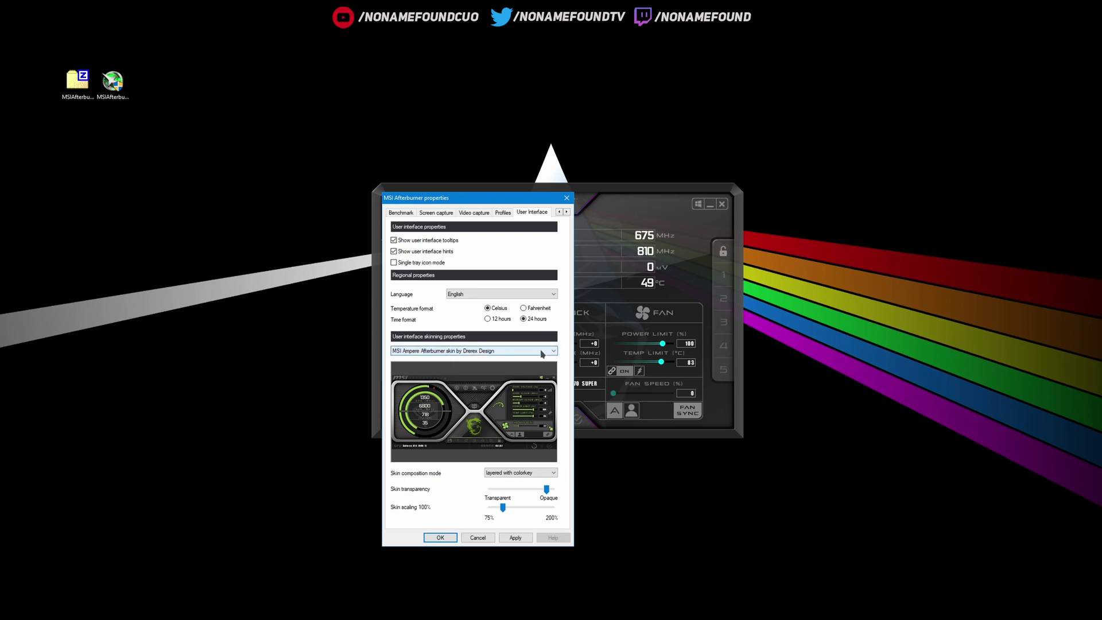
{"action": "left_click", "coordinate": [542, 351]}
{"action": "left_click", "coordinate": [506, 390]}
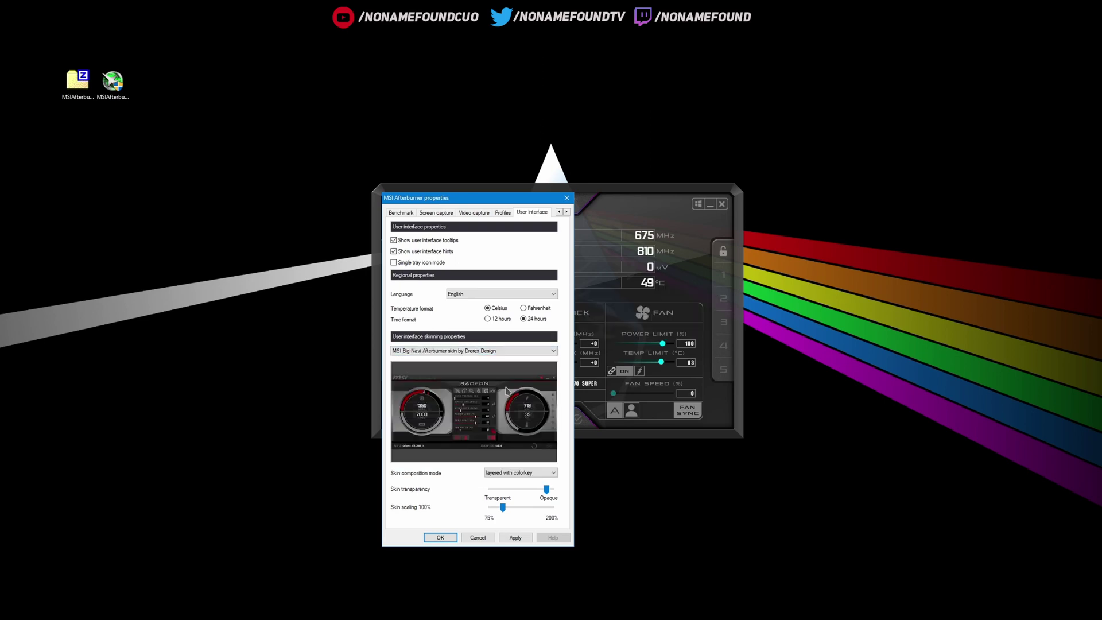
{"action": "left_click", "coordinate": [527, 351]}
{"action": "left_click", "coordinate": [521, 406]}
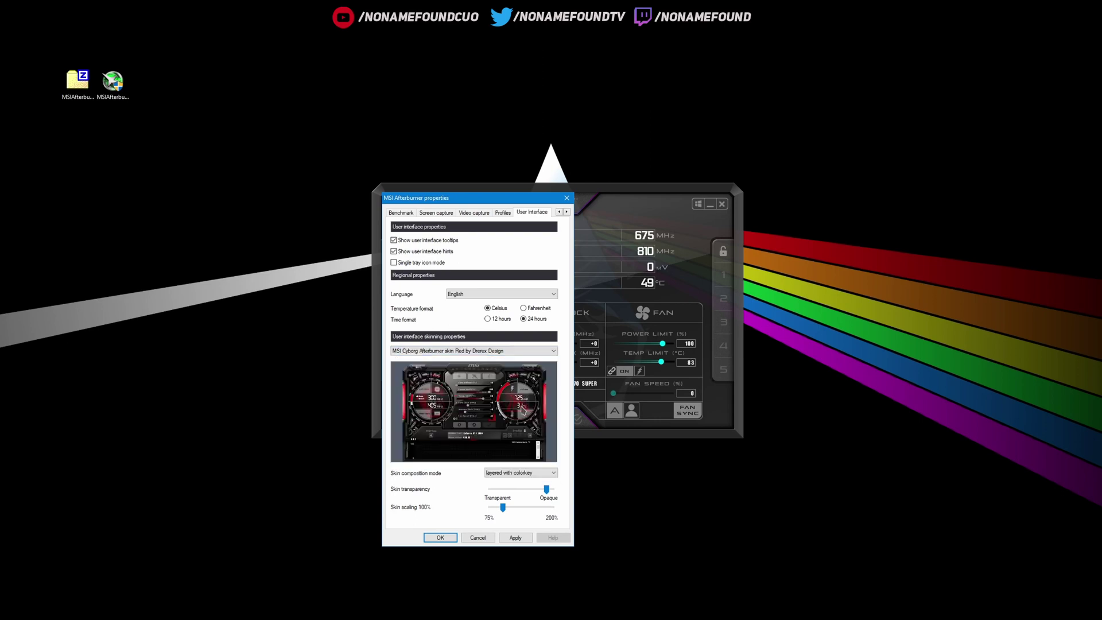
{"action": "left_click", "coordinate": [533, 351]}
{"action": "left_click", "coordinate": [522, 406]}
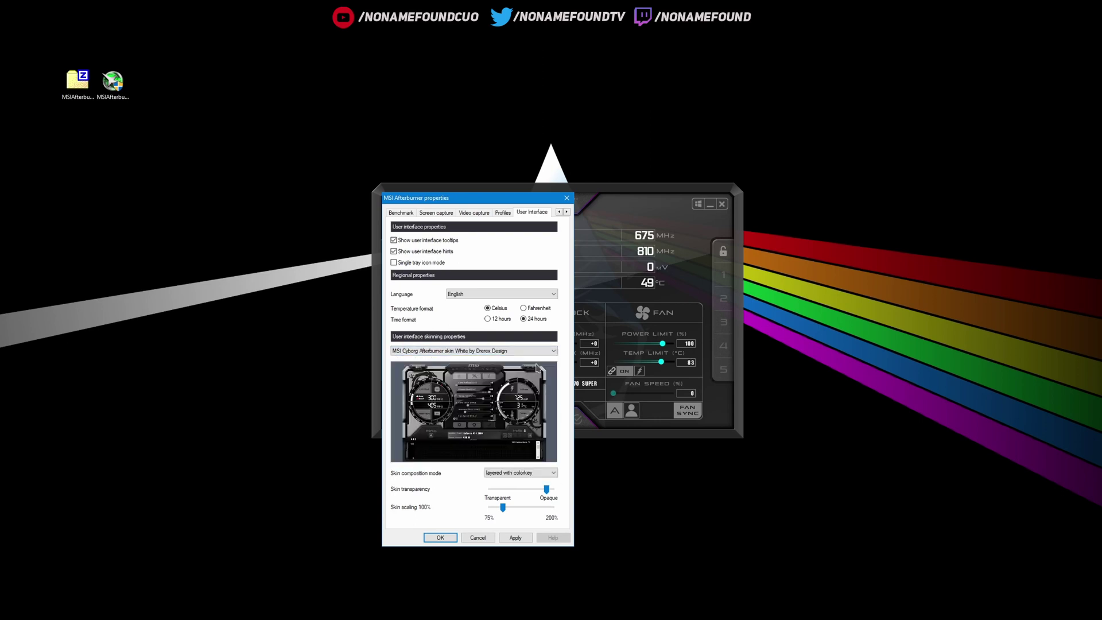
{"action": "left_click", "coordinate": [534, 351]}
{"action": "left_click", "coordinate": [523, 418]}
{"action": "left_click", "coordinate": [530, 352]}
{"action": "left_click", "coordinate": [501, 440]}
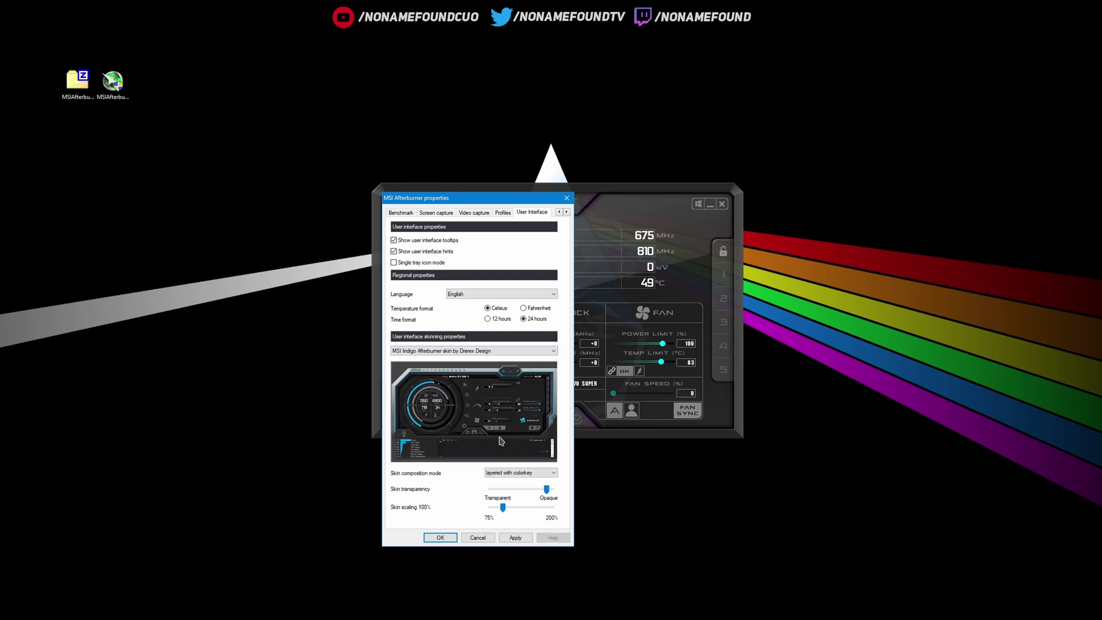
{"action": "left_click", "coordinate": [531, 351]}
{"action": "left_click", "coordinate": [501, 445]}
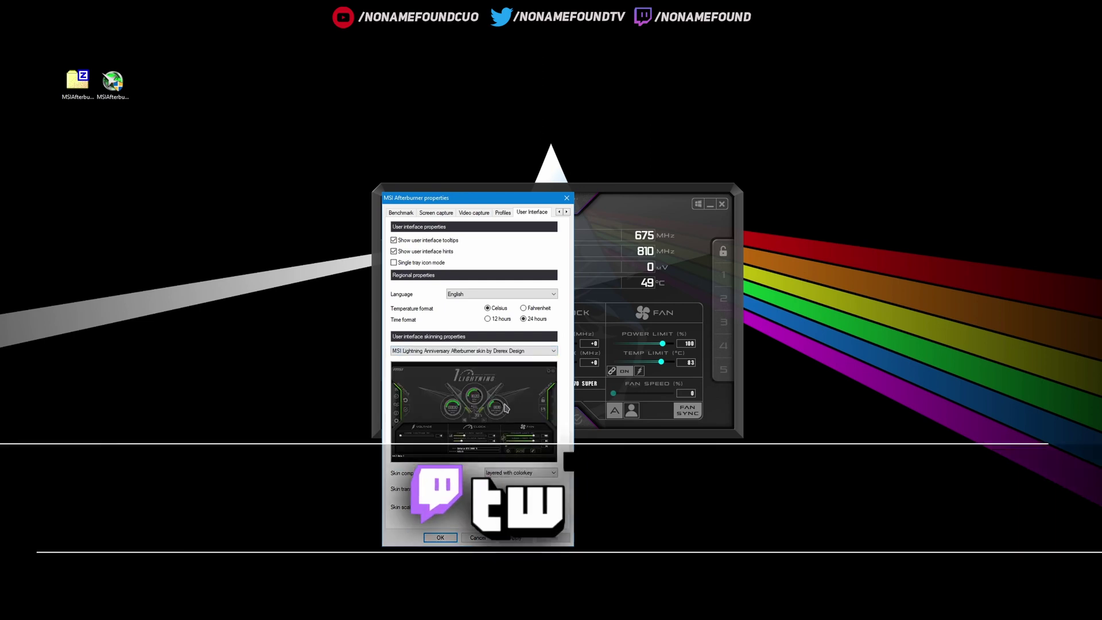
{"action": "left_click", "coordinate": [531, 351]}
{"action": "left_click", "coordinate": [501, 450]}
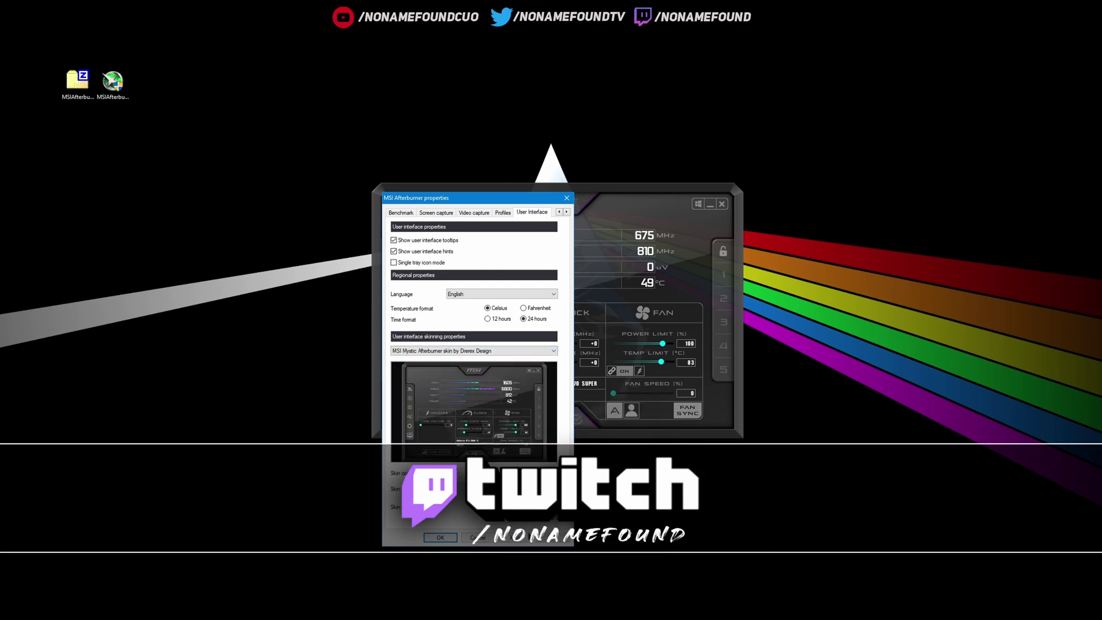
{"action": "left_click", "coordinate": [441, 538]}
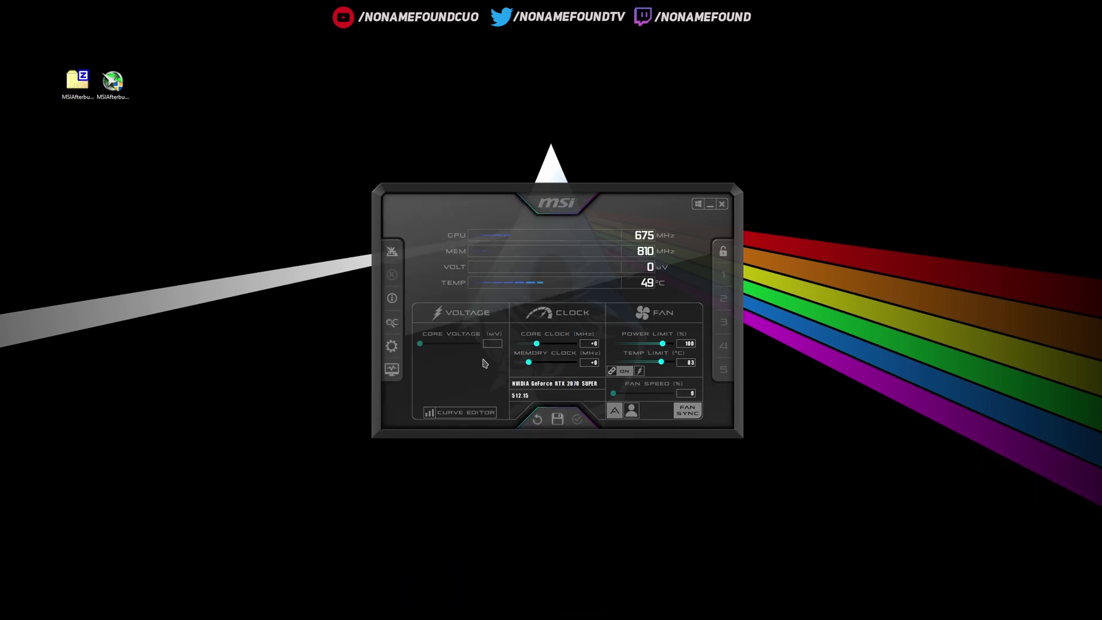
- Reopen the MSI Afterburner properties and enable Start with Windows and Start minimized
{"action": "mouse_move", "coordinate": [561, 196]}
{"action": "left_mouse_down"}
{"action": "mouse_move", "coordinate": [542, 199]}
{"action": "mouse_move", "coordinate": [551, 214]}
{"action": "left_mouse_up"}
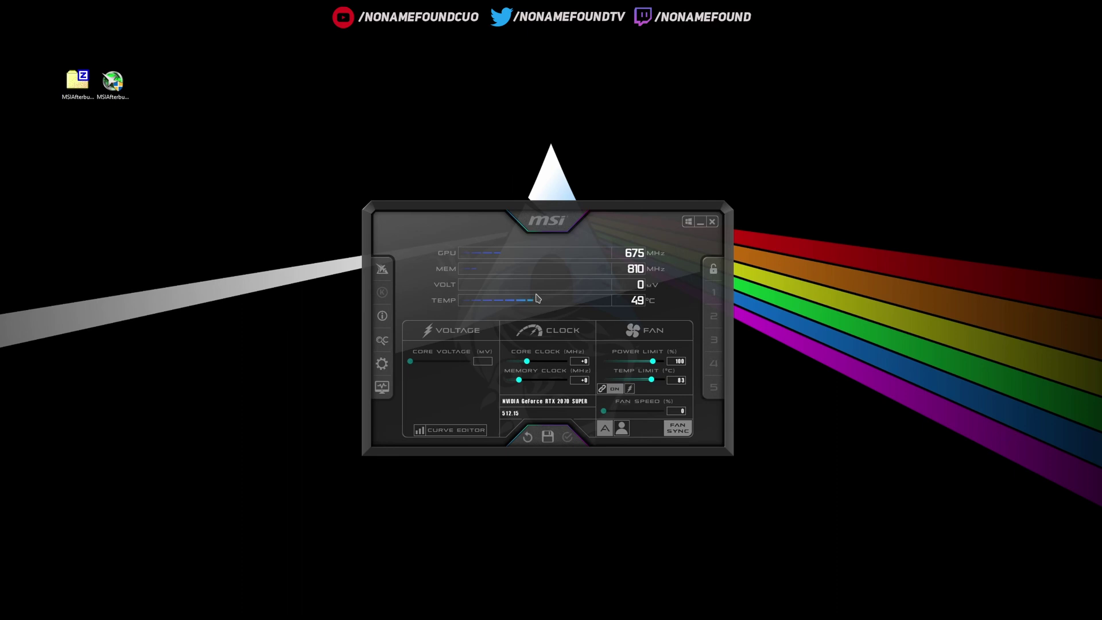
{"action": "left_click", "coordinate": [386, 368]}
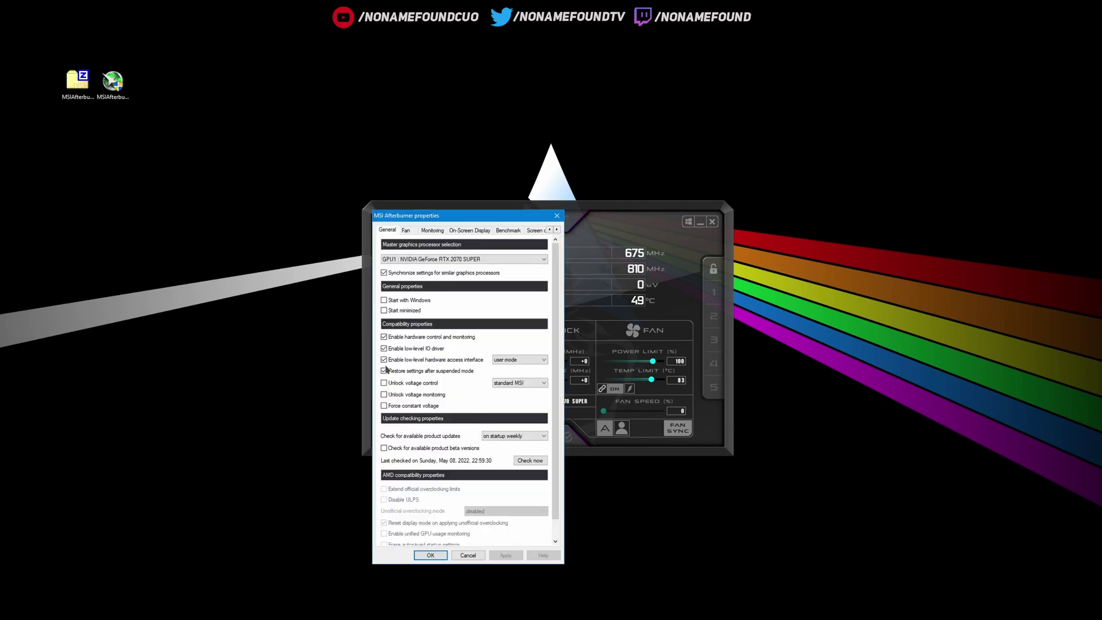
{"action": "left_click_drag", "start_coordinate": [481, 219], "coordinate": [600, 219]}
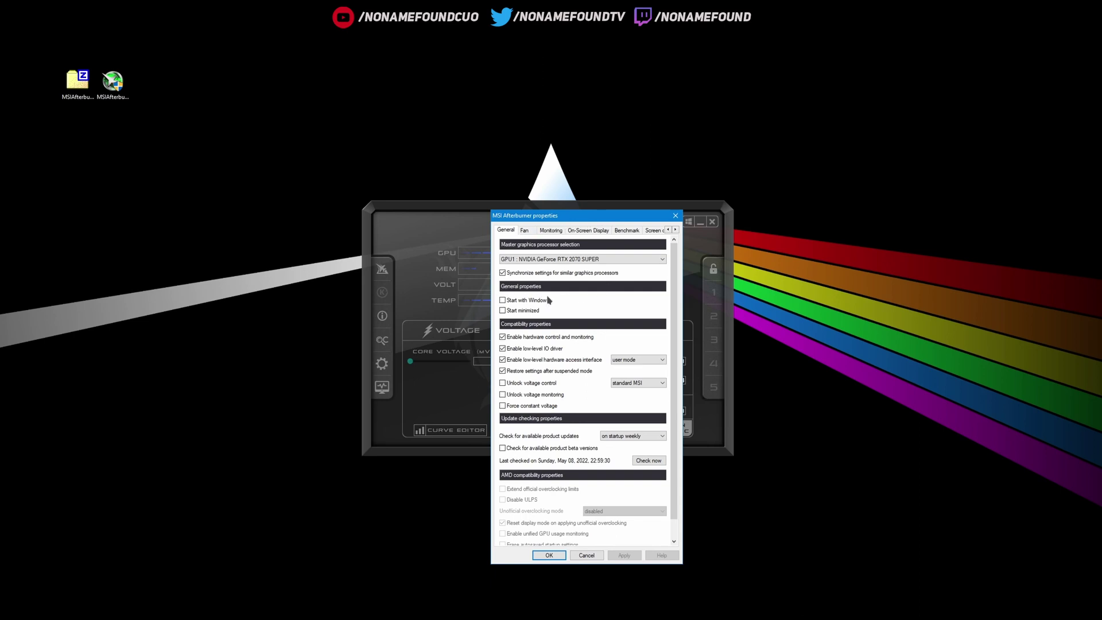
{"action": "left_click", "coordinate": [516, 301]}
{"action": "left_click", "coordinate": [519, 311]}
- Check the list of startup programs in Task Manager and close it
{"action": "right_click", "coordinate": [623, 618]}
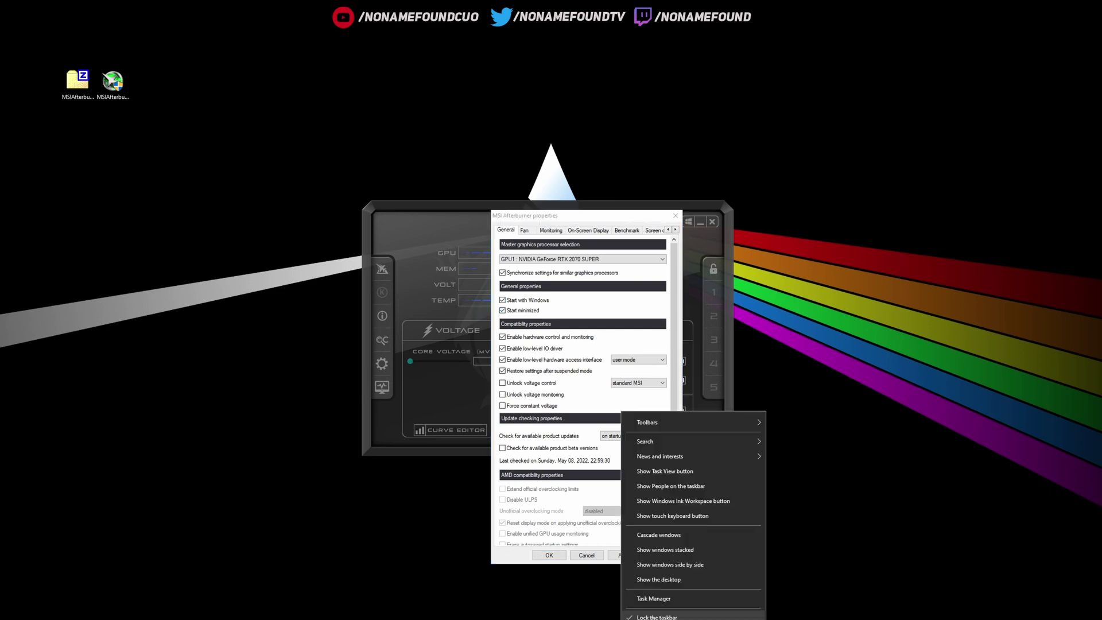
{"action": "left_click", "coordinate": [666, 600]}
{"action": "left_click", "coordinate": [409, 181]}
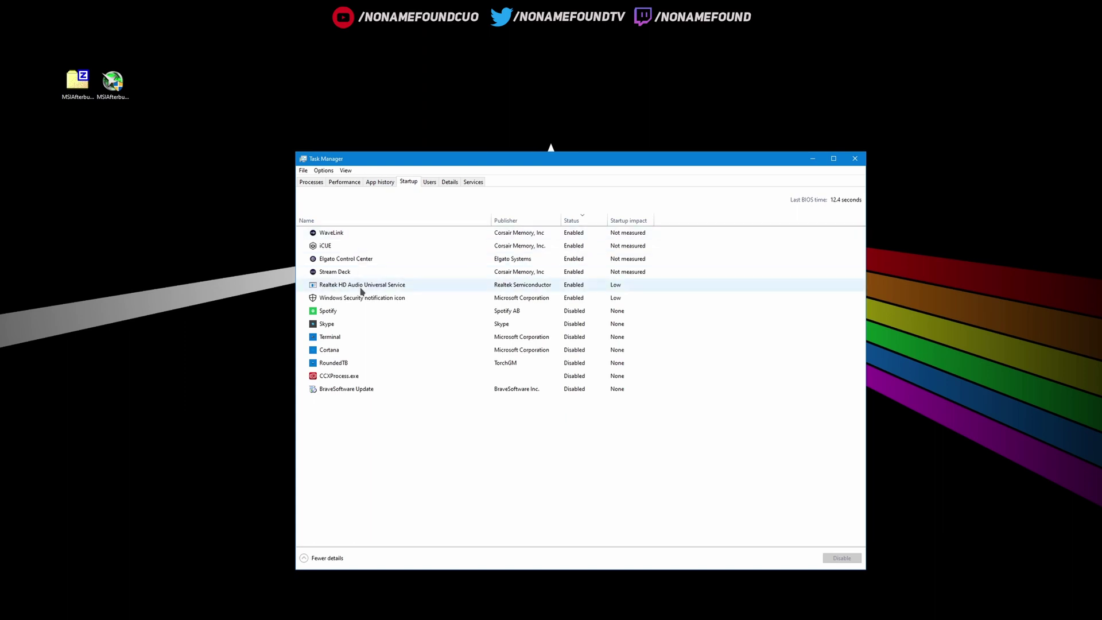
{"action": "left_click", "coordinate": [855, 159]}
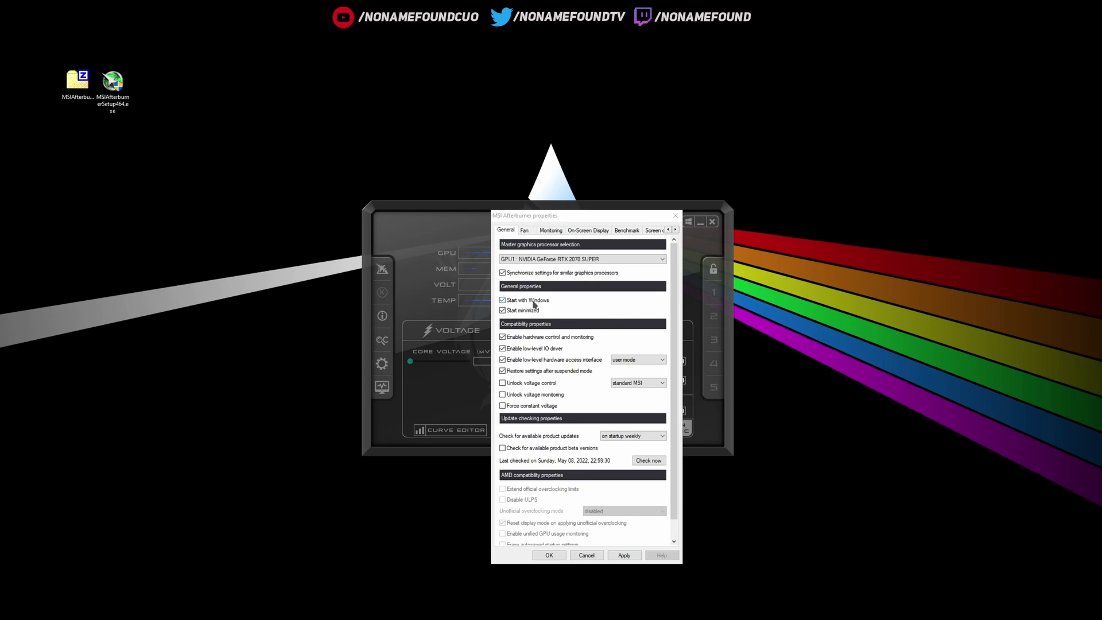
- Apply the general properties and enable showing GPU temperature in the On-Screen Display in the monitoring settings
{"action": "left_click", "coordinate": [624, 555]}
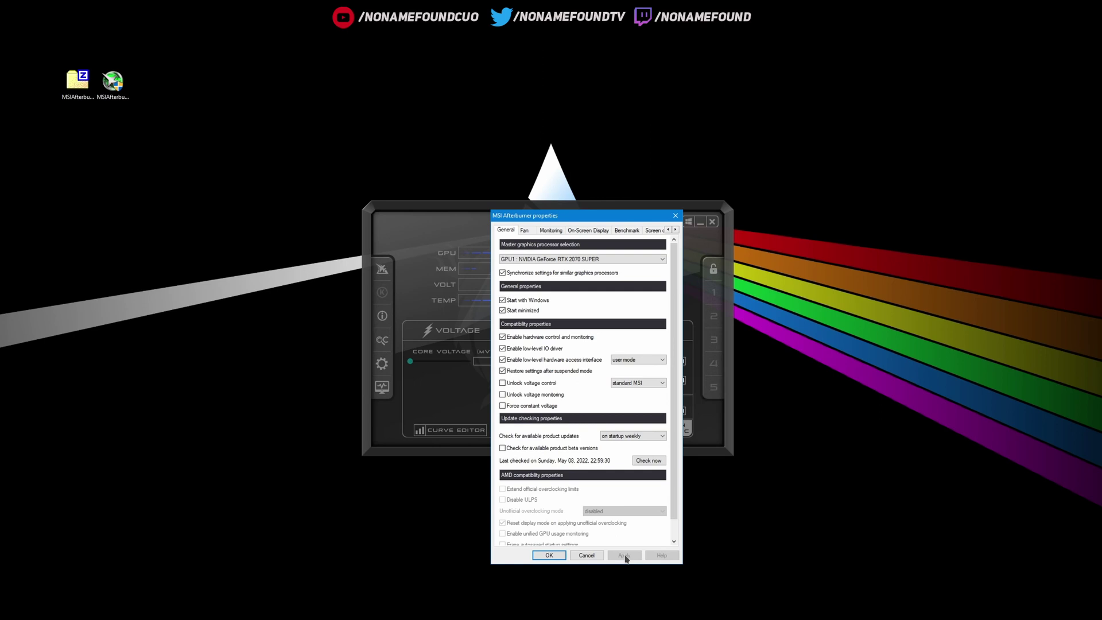
{"action": "left_click", "coordinate": [553, 231]}
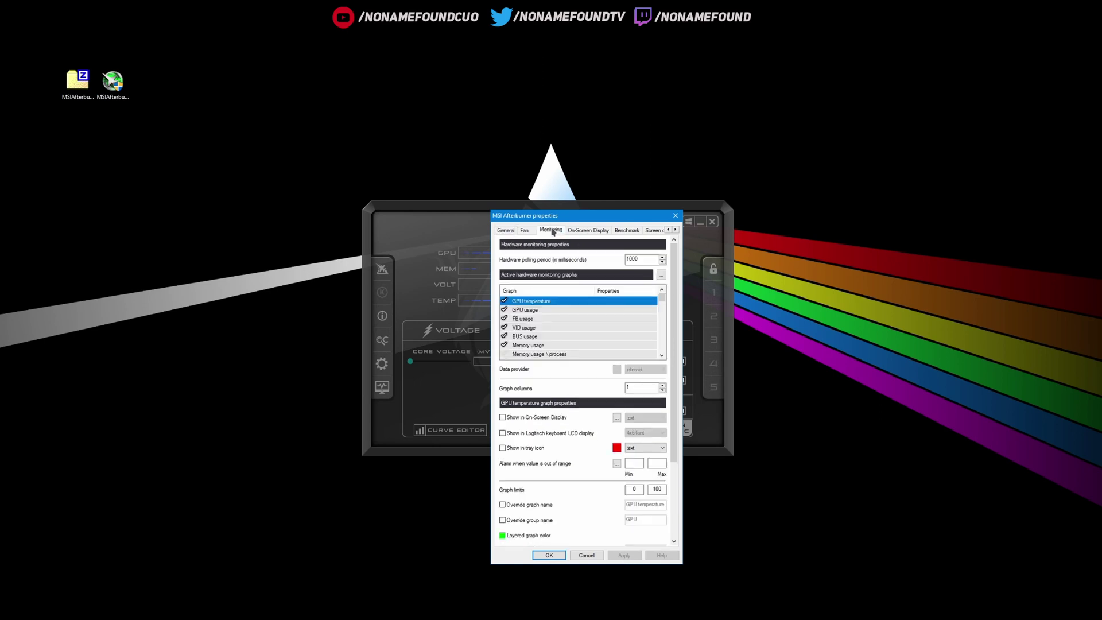
{"action": "left_click_drag", "start_coordinate": [568, 217], "coordinate": [519, 169]}
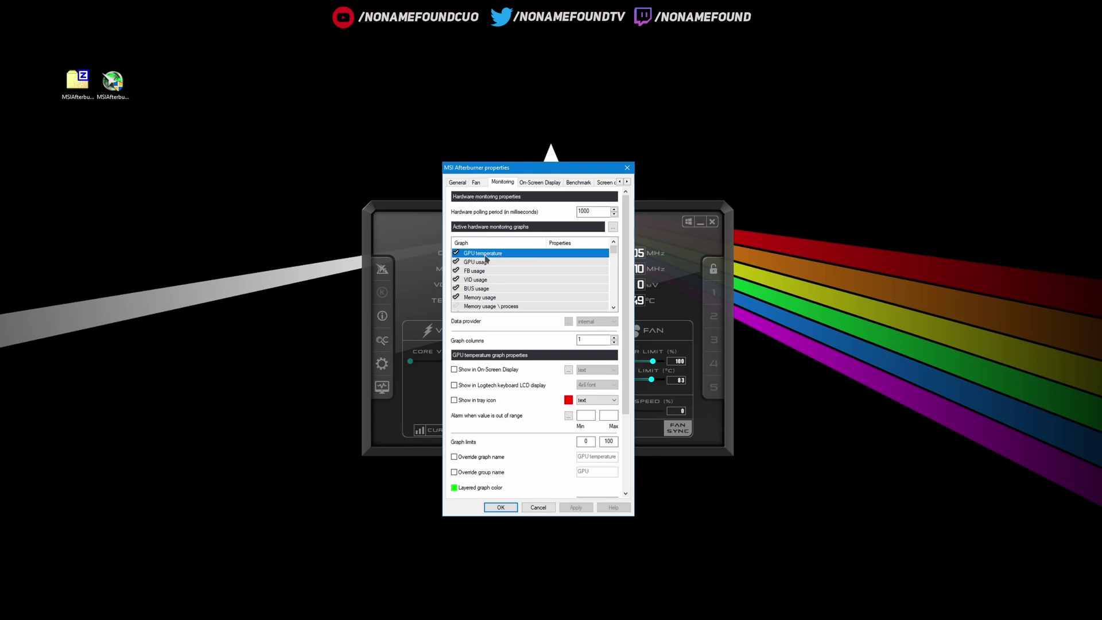
{"action": "mouse_move", "coordinate": [492, 373]}
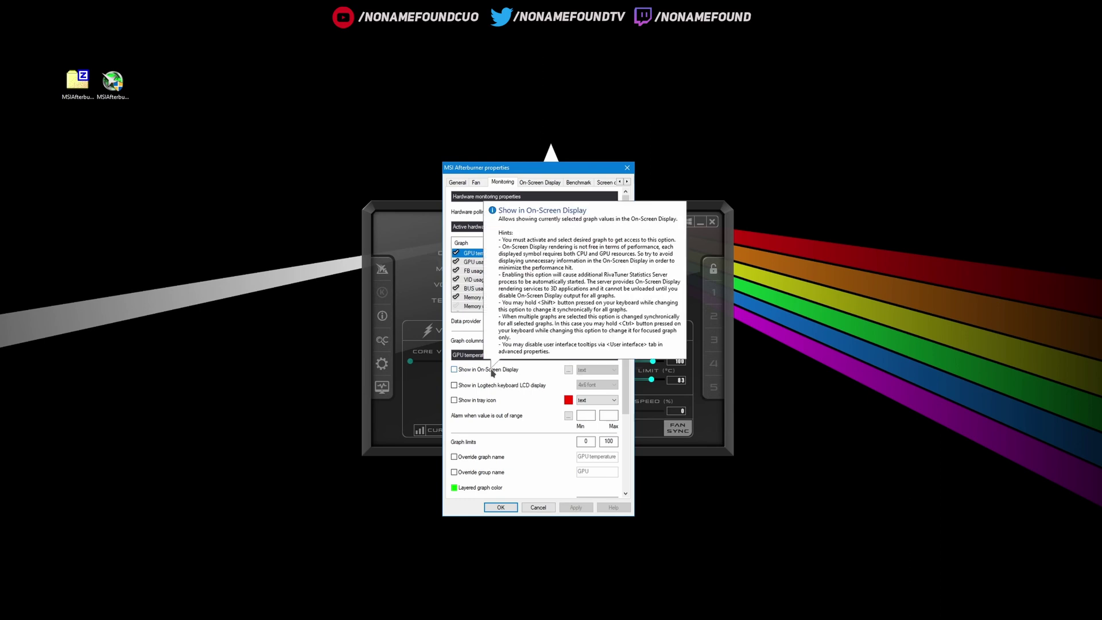
{"action": "left_click", "coordinate": [492, 370]}
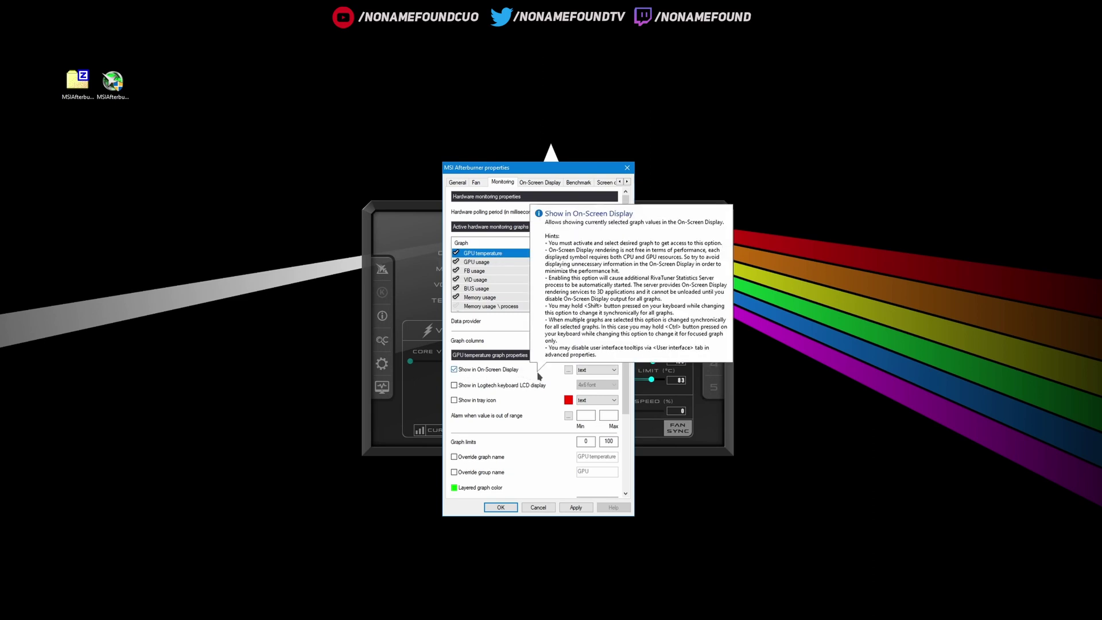
{"action": "mouse_move", "coordinate": [550, 374]}
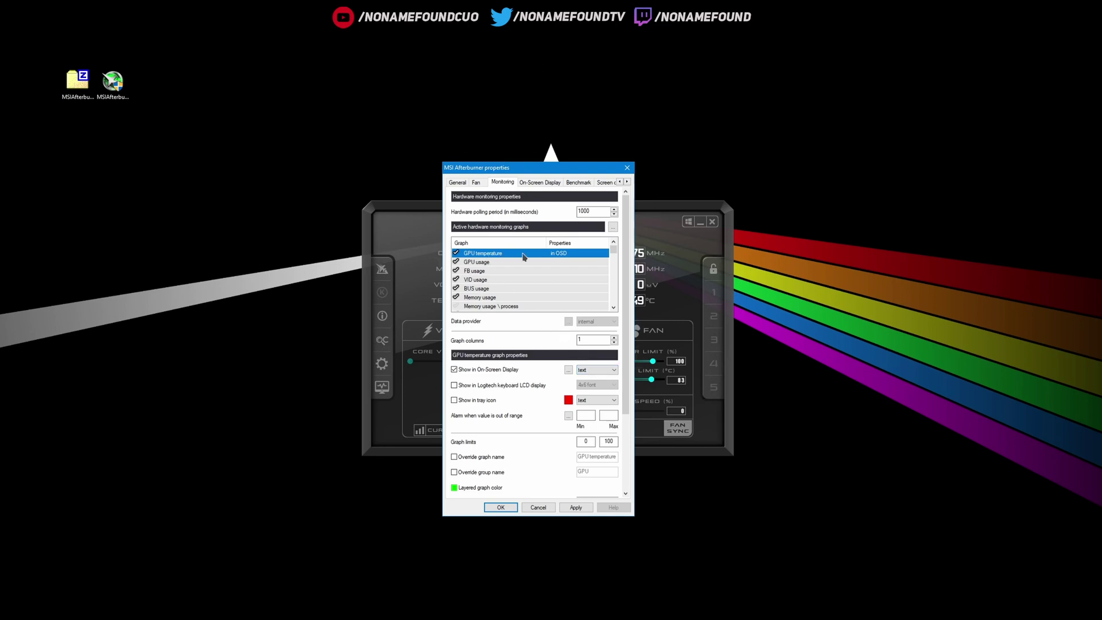
- Enable showing the Memory usage and Core clock graphs in the On-Screen Display
{"action": "scroll", "coordinate": [551, 278], "scroll_direction": "down", "scroll_amount": 2}
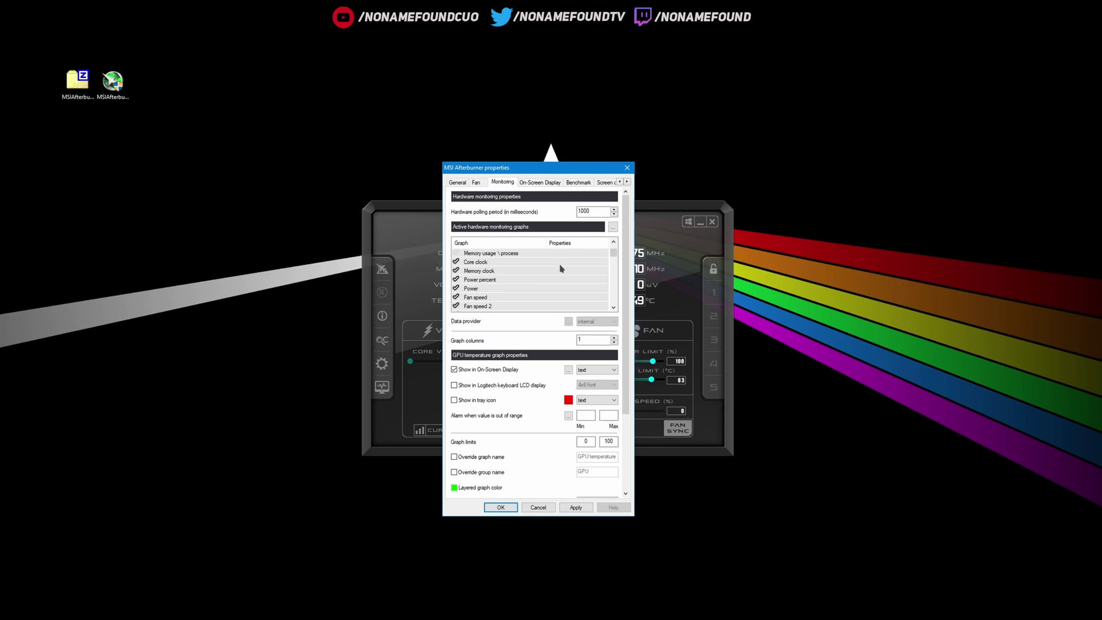
{"action": "scroll", "coordinate": [537, 275], "scroll_direction": "down", "scroll_amount": 4}
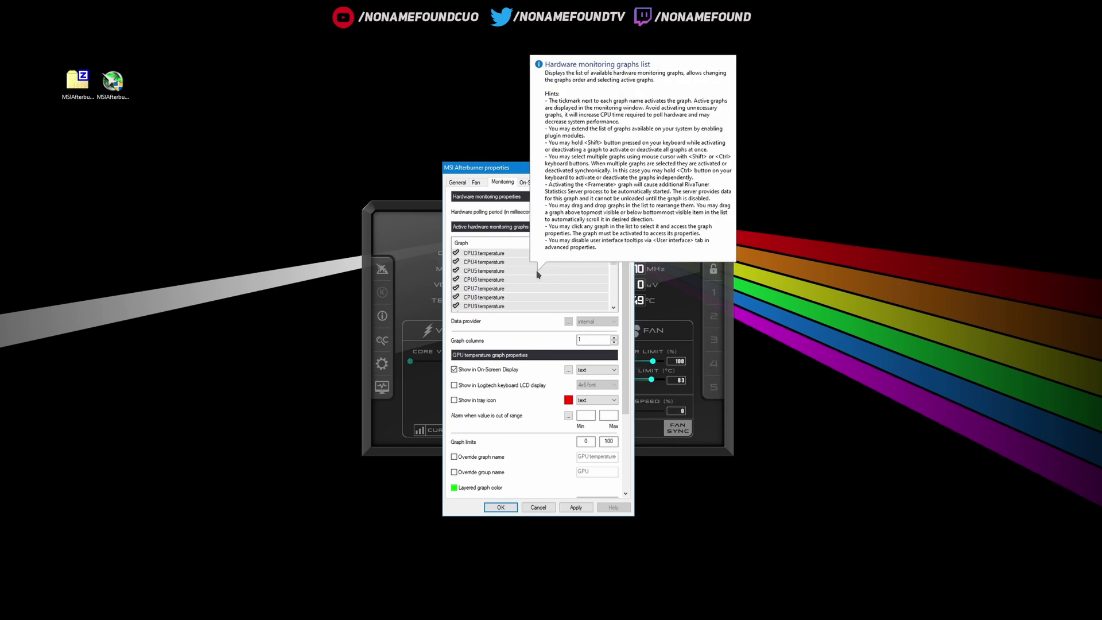
{"action": "scroll", "coordinate": [538, 275], "scroll_direction": "down", "scroll_amount": 5}
{"action": "scroll", "coordinate": [542, 269], "scroll_direction": "up", "scroll_amount": 15}
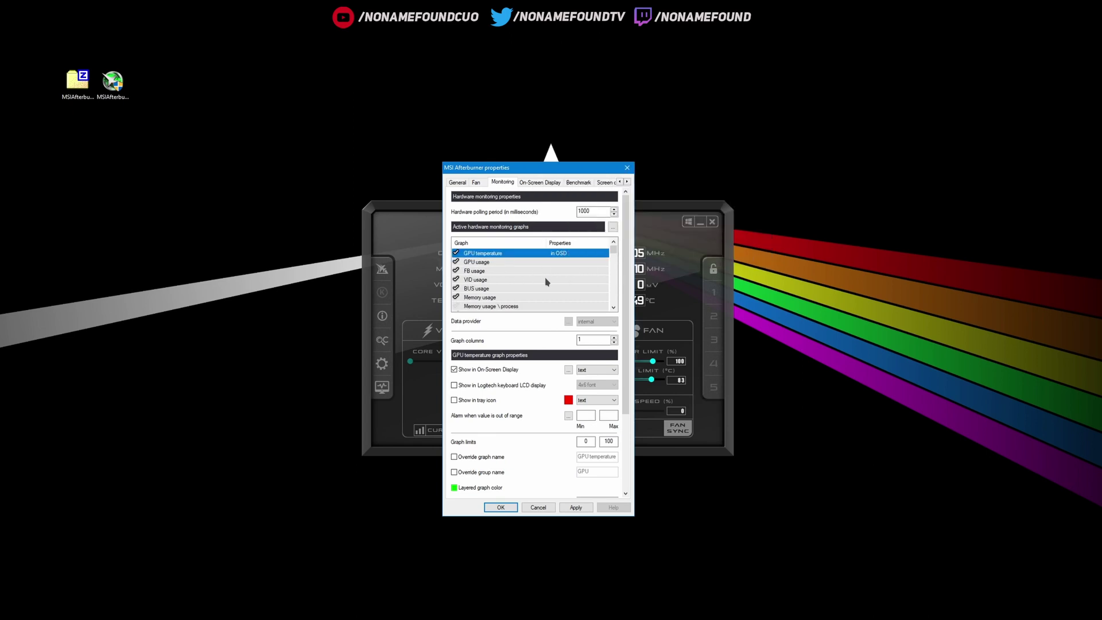
{"action": "scroll", "coordinate": [551, 281], "scroll_direction": "down", "scroll_amount": 1}
{"action": "left_click", "coordinate": [490, 271]}
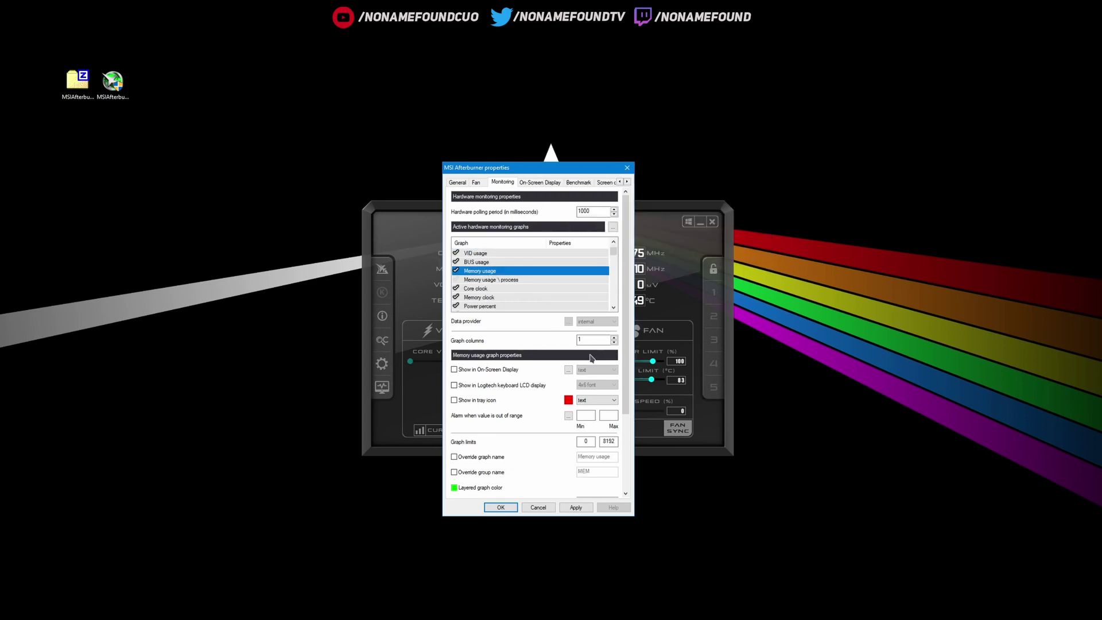
{"action": "left_click", "coordinate": [454, 370]}
{"action": "left_click", "coordinate": [503, 289]}
{"action": "left_click", "coordinate": [496, 371]}
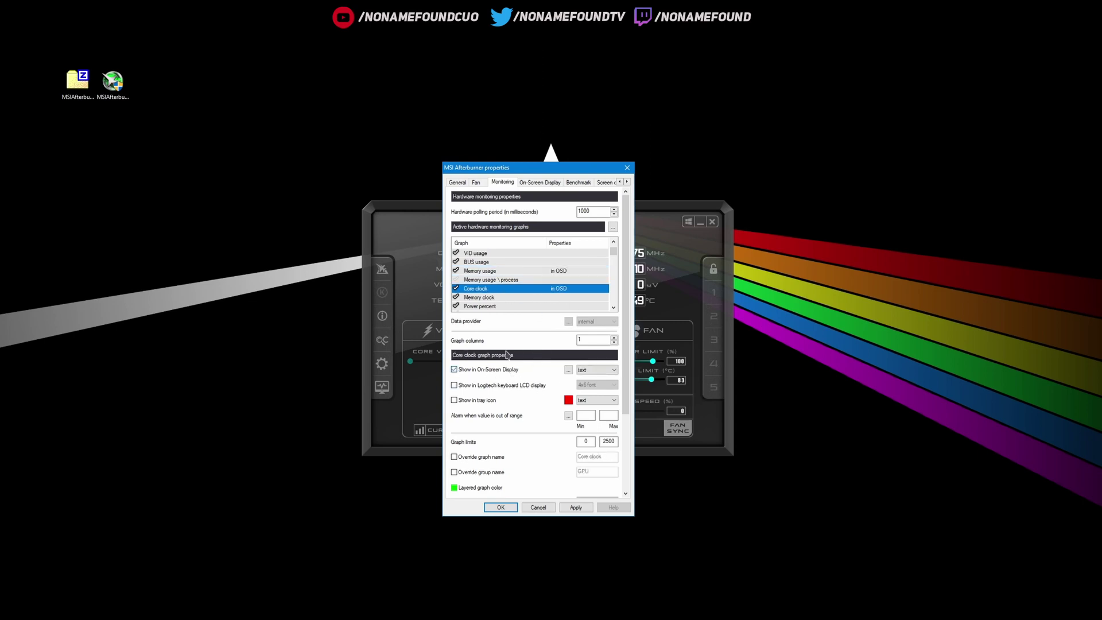
- Activate the Framerate graph in the hardware monitoring list and show it in the On-Screen Display
{"action": "scroll", "coordinate": [533, 293], "scroll_direction": "down", "scroll_amount": 2}
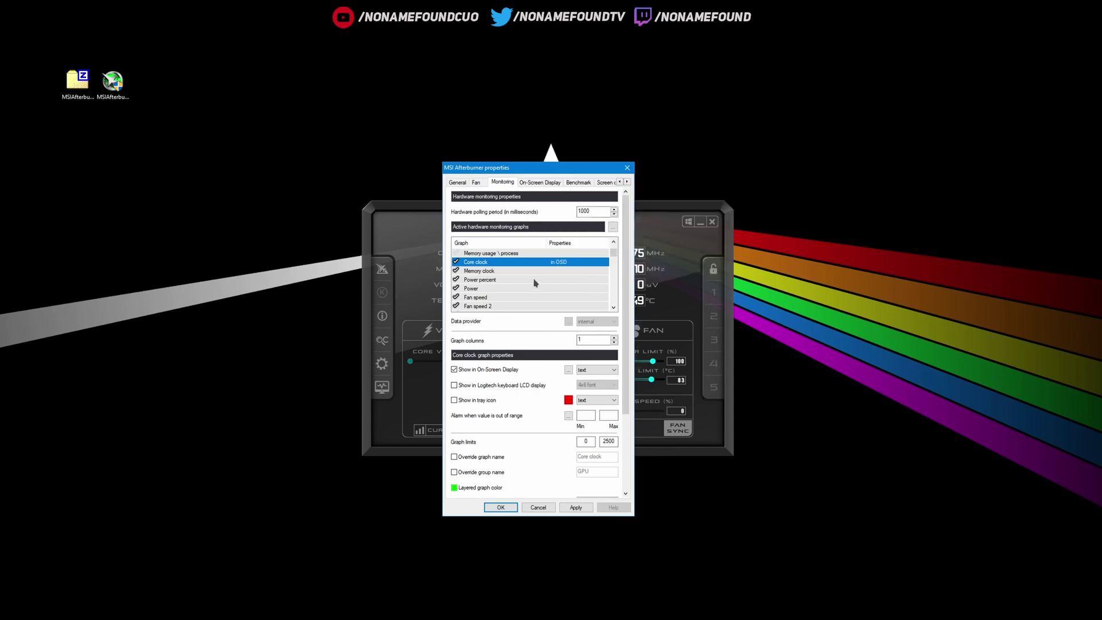
{"action": "scroll", "coordinate": [532, 274], "scroll_direction": "down", "scroll_amount": 1}
{"action": "scroll", "coordinate": [537, 274], "scroll_direction": "down", "scroll_amount": 1}
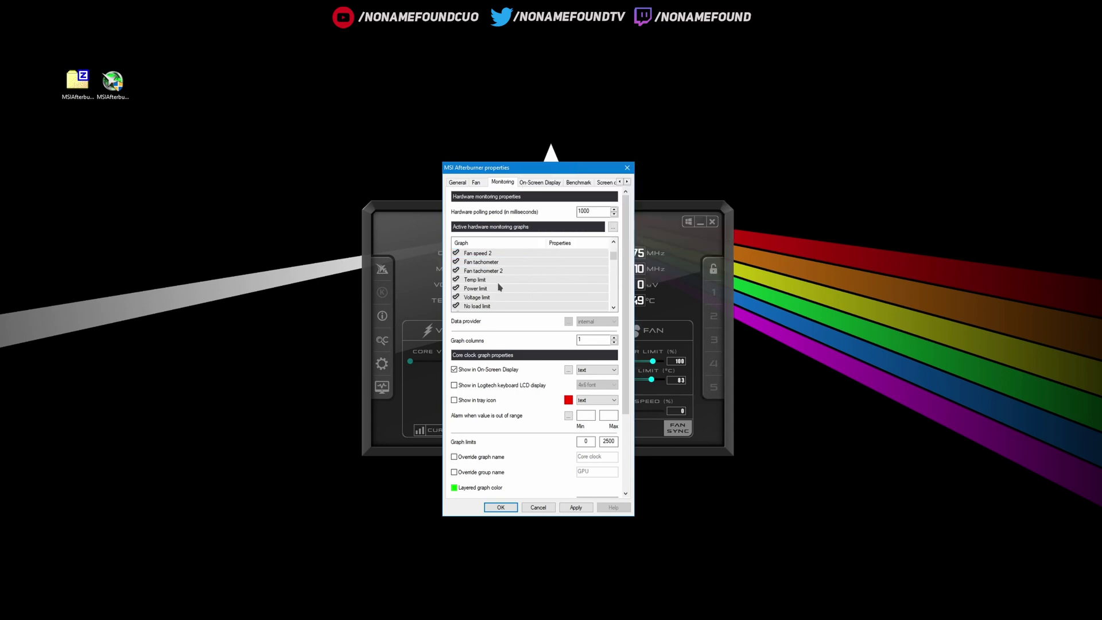
{"action": "scroll", "coordinate": [540, 281], "scroll_direction": "down", "scroll_amount": 5}
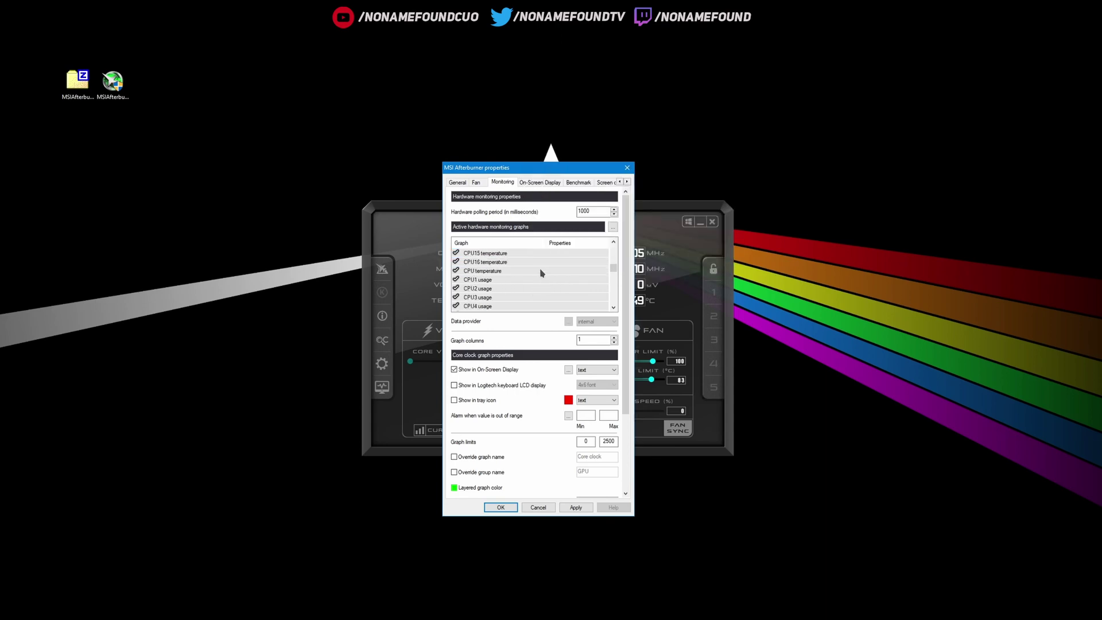
{"action": "scroll", "coordinate": [541, 273], "scroll_direction": "down", "scroll_amount": 6}
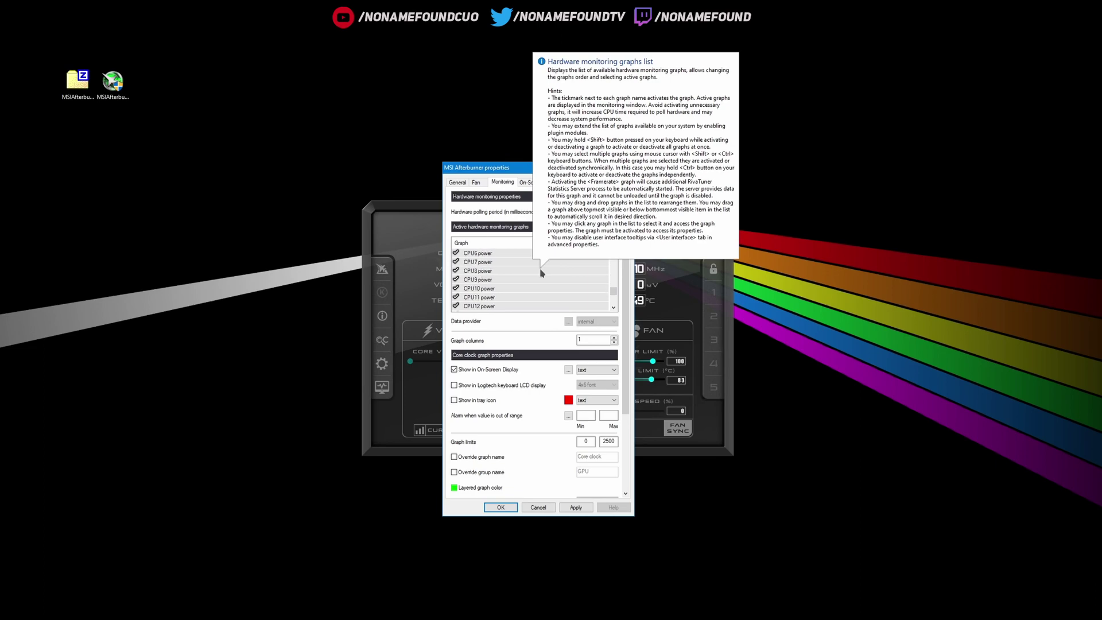
{"action": "scroll", "coordinate": [540, 274], "scroll_direction": "down", "scroll_amount": 4}
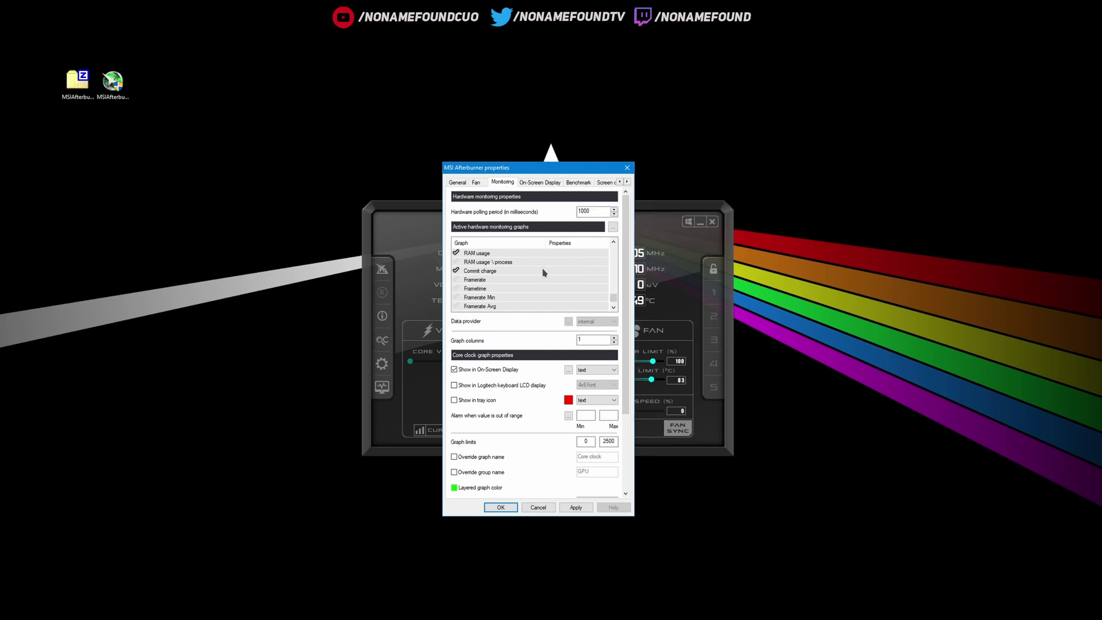
{"action": "left_click", "coordinate": [497, 280]}
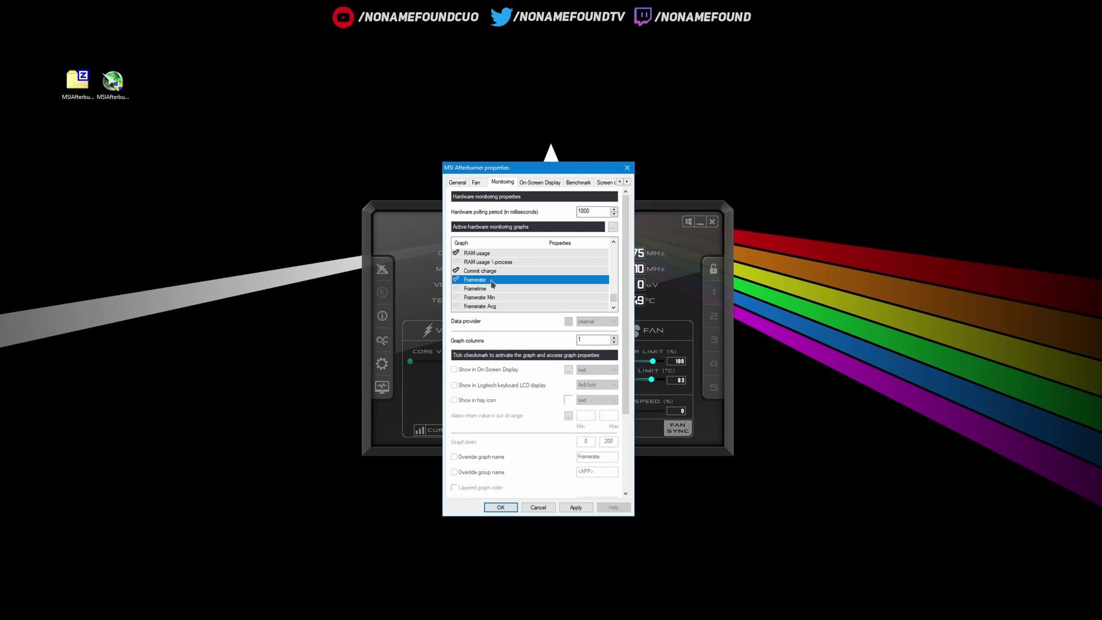
{"action": "left_click", "coordinate": [457, 280]}
{"action": "left_click", "coordinate": [487, 372]}
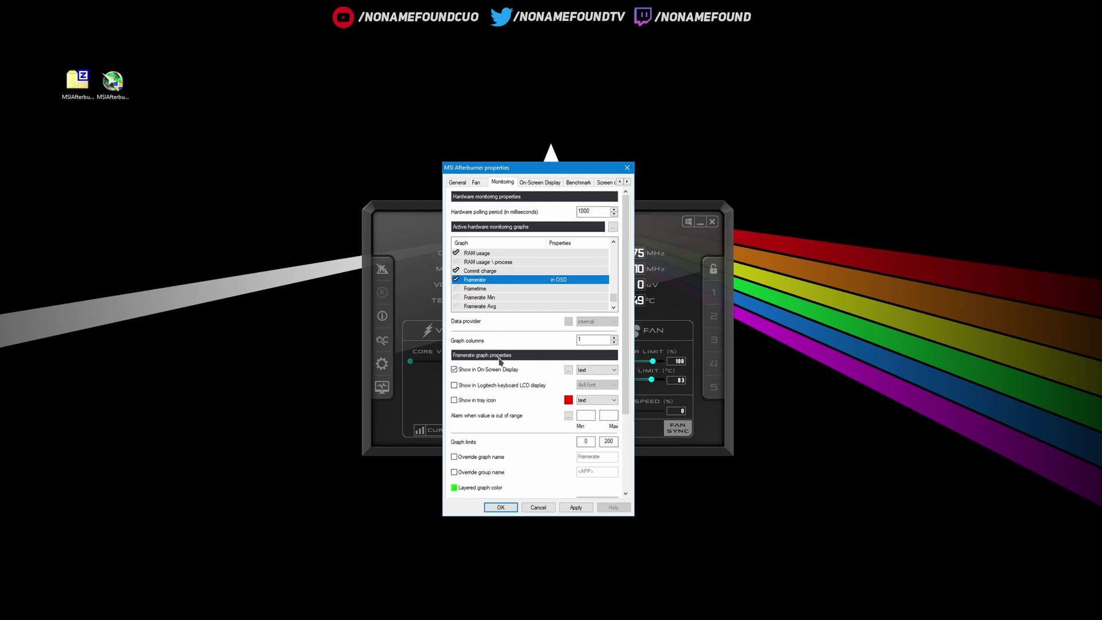
- Activate the Framerate Avg graph and show it in the On-Screen Display
{"action": "left_click", "coordinate": [515, 306]}
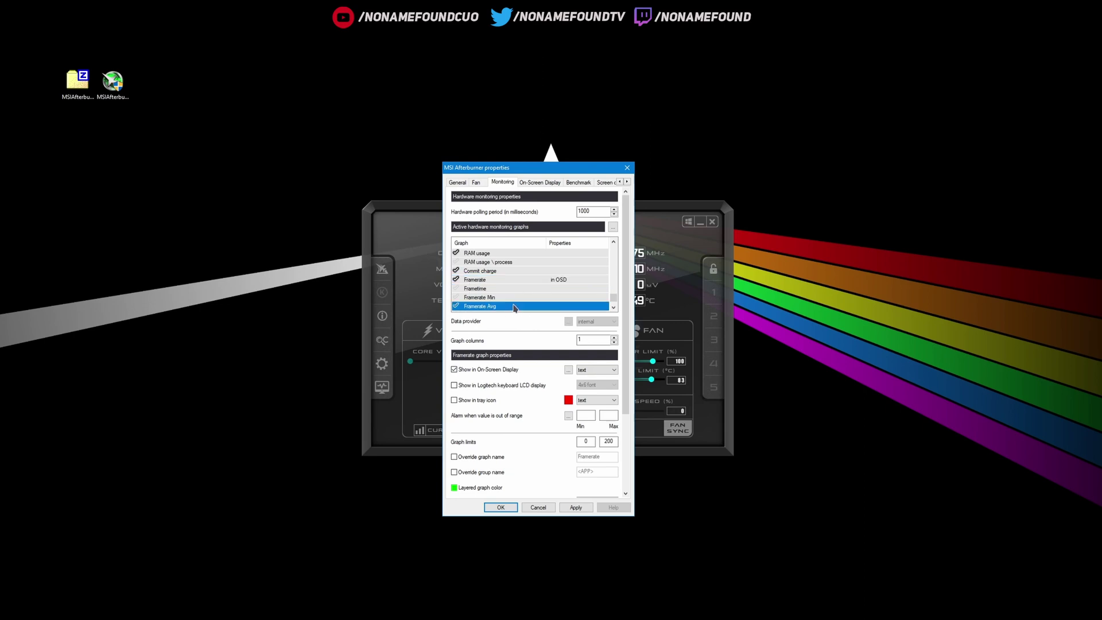
{"action": "left_click", "coordinate": [456, 306]}
{"action": "left_click", "coordinate": [486, 372]}
{"action": "scroll", "coordinate": [542, 275], "scroll_direction": "up", "scroll_amount": 10}
{"action": "scroll", "coordinate": [508, 279], "scroll_direction": "up", "scroll_amount": 5}
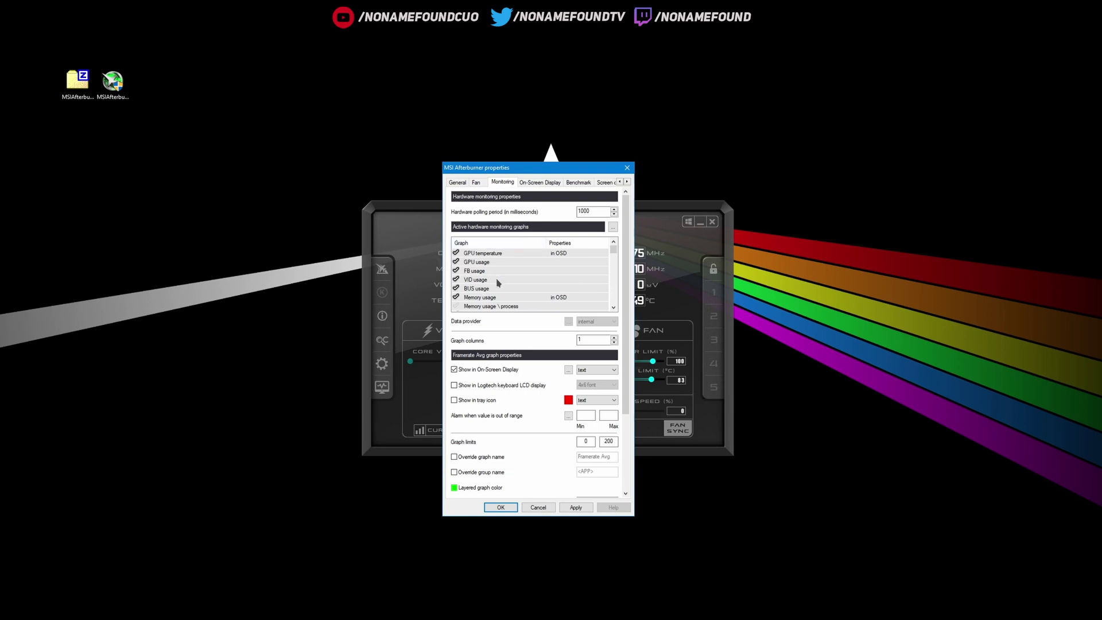
- Apply and confirm the monitoring properties, and minimize the MSI Afterburner window
{"action": "scroll", "coordinate": [515, 277], "scroll_direction": "down", "scroll_amount": 3}
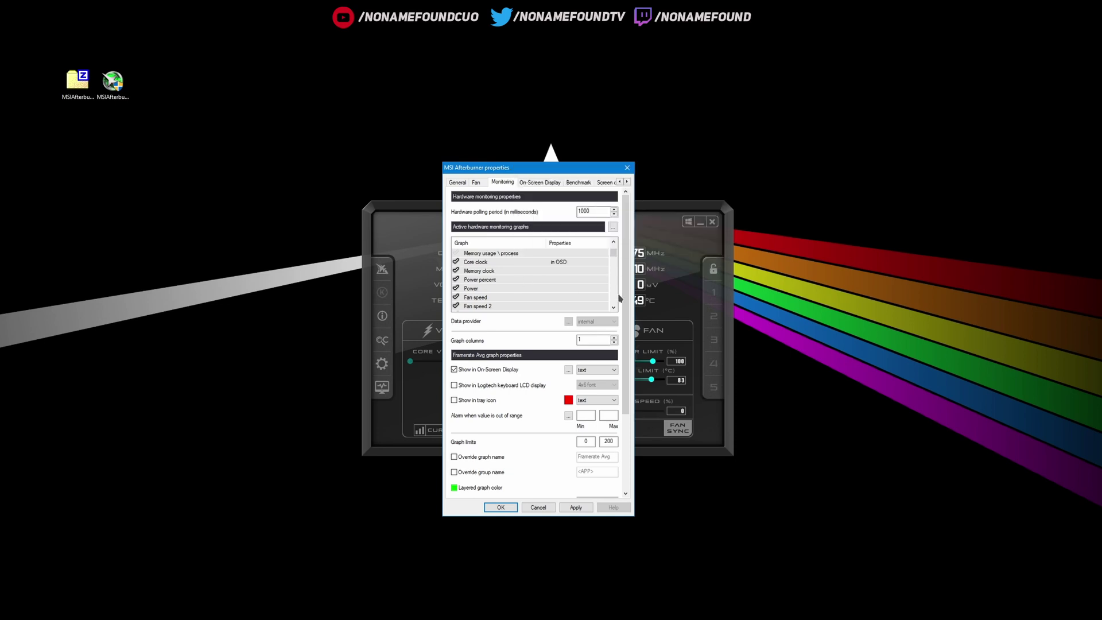
{"action": "scroll", "coordinate": [590, 298], "scroll_direction": "down", "scroll_amount": 1}
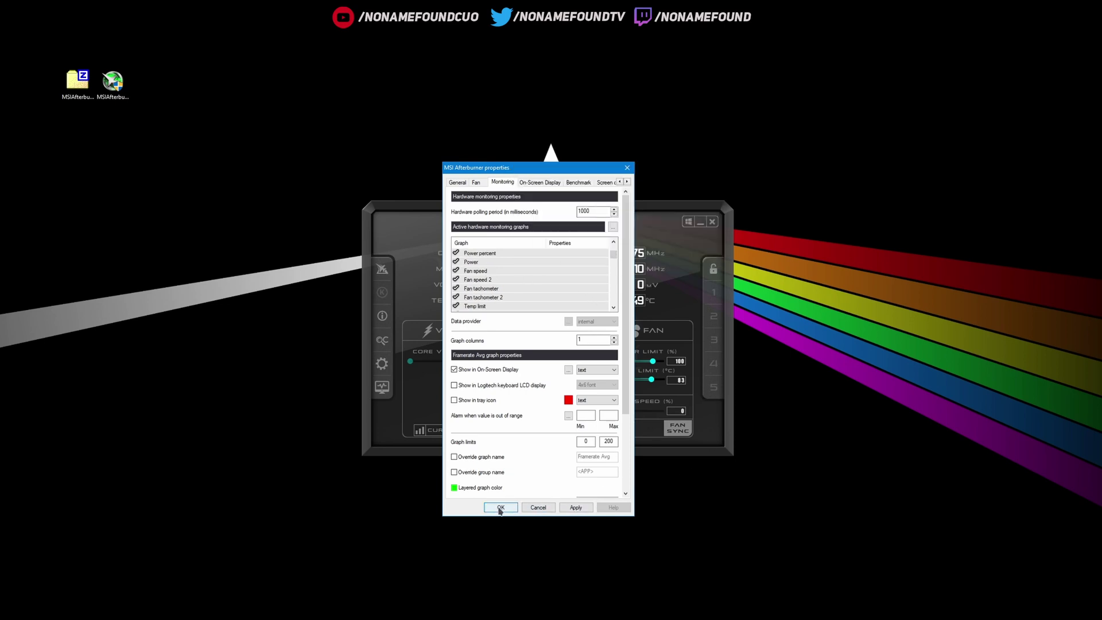
{"action": "left_click", "coordinate": [576, 507]}
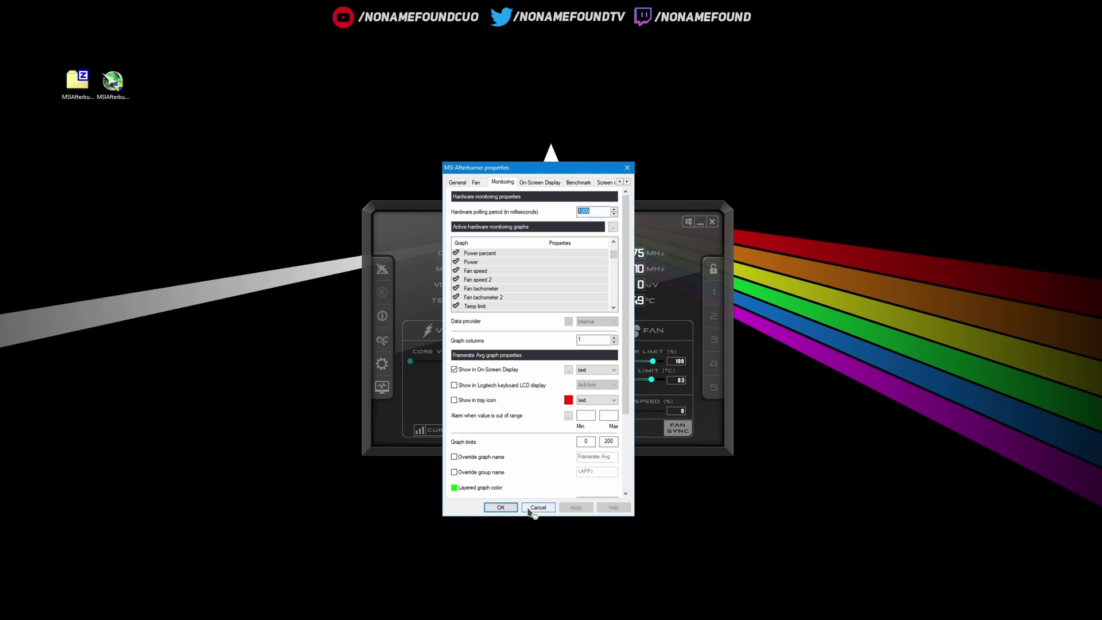
{"action": "left_click", "coordinate": [503, 509]}
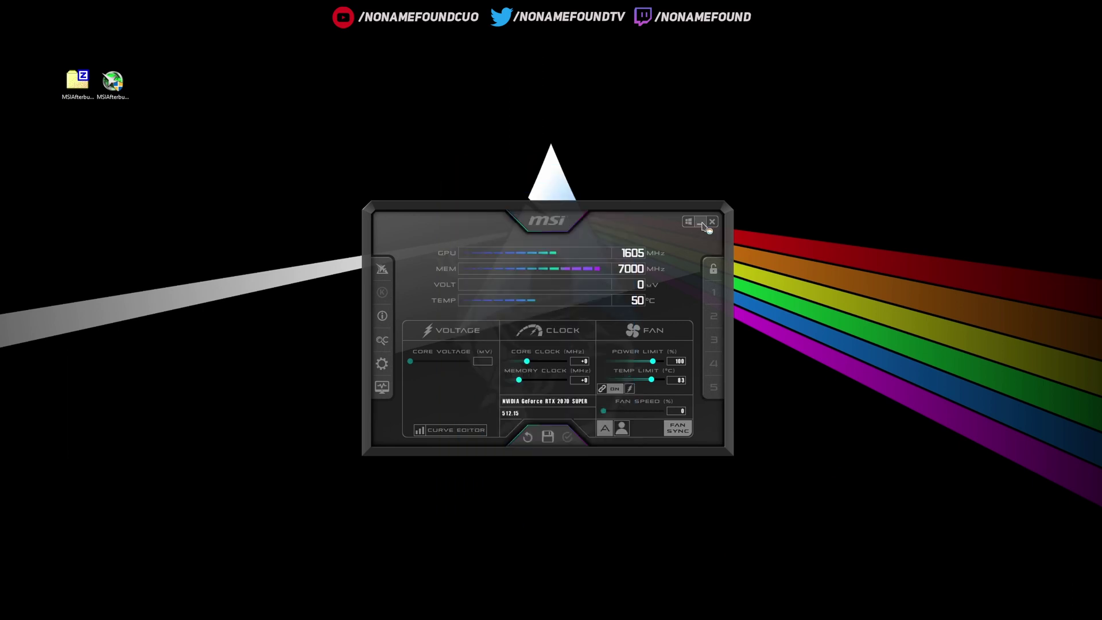
{"action": "left_click", "coordinate": [701, 223]}
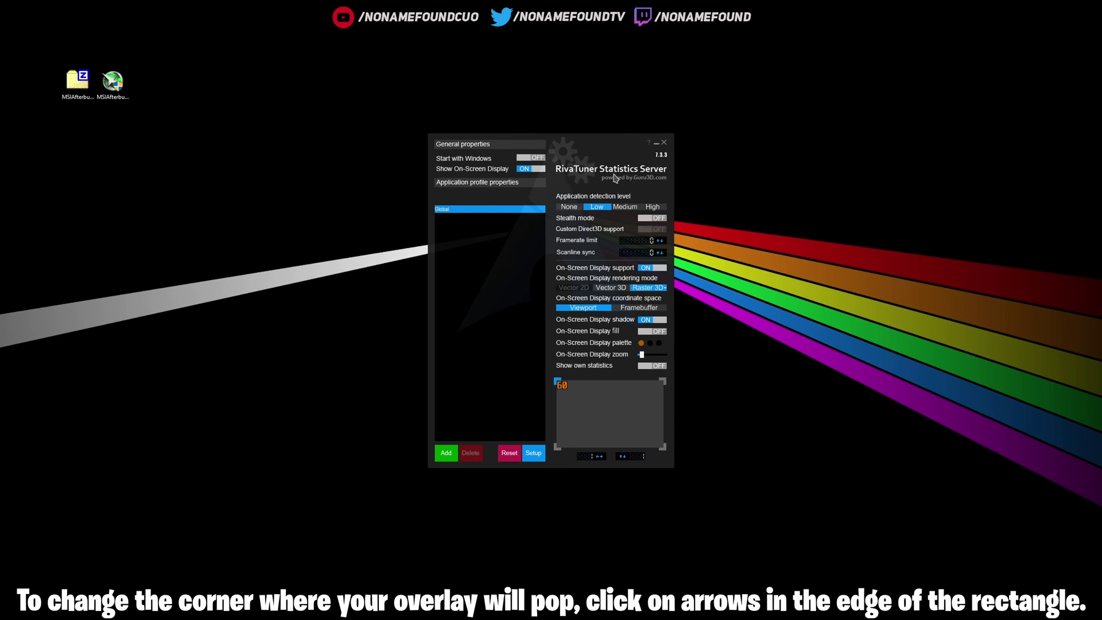
- In RivaTuner Statistics Server, enable Start with Windows and place the overlay in the lower-left corner of the On-Screen Display preview
{"action": "left_click_drag", "start_coordinate": [596, 148], "coordinate": [588, 153]}
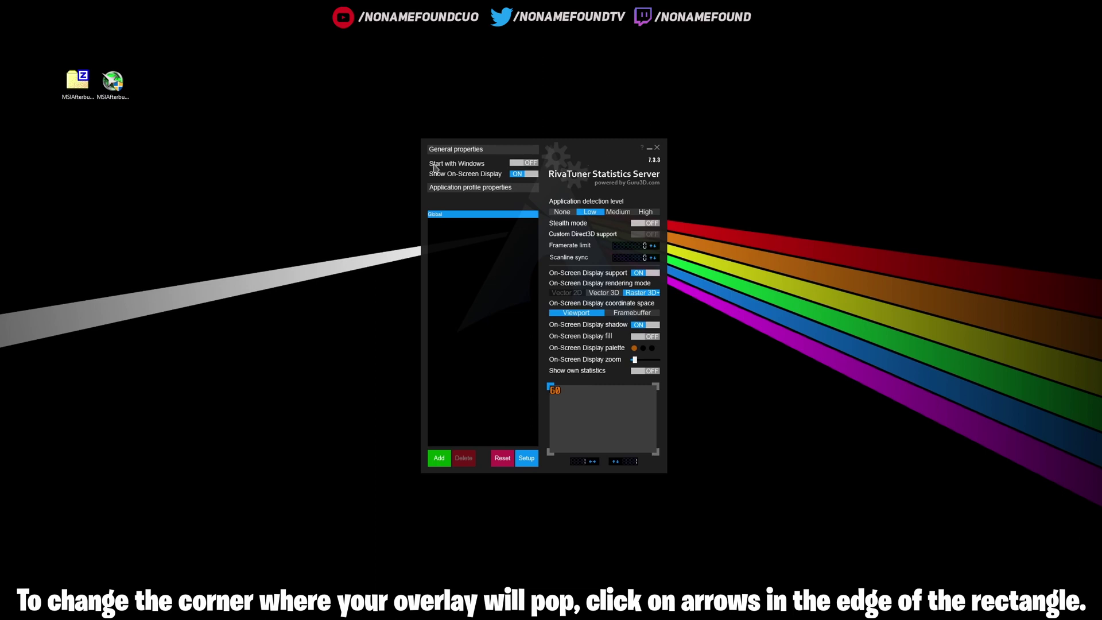
{"action": "left_click", "coordinate": [523, 164]}
{"action": "left_click_drag", "start_coordinate": [555, 398], "coordinate": [558, 453]}
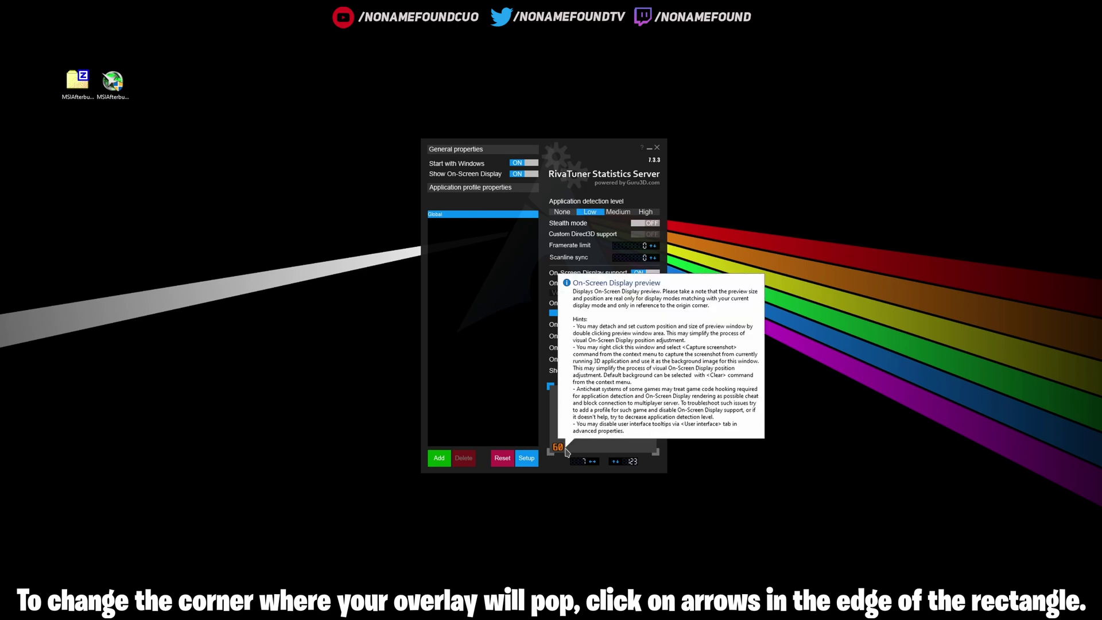
{"action": "left_click_drag", "start_coordinate": [592, 159], "coordinate": [610, 162]}
{"action": "mouse_move", "coordinate": [577, 453]}
{"action": "left_mouse_down"}
{"action": "mouse_move", "coordinate": [651, 427]}
{"action": "mouse_move", "coordinate": [659, 407]}
{"action": "mouse_move", "coordinate": [576, 450]}
{"action": "left_mouse_up"}
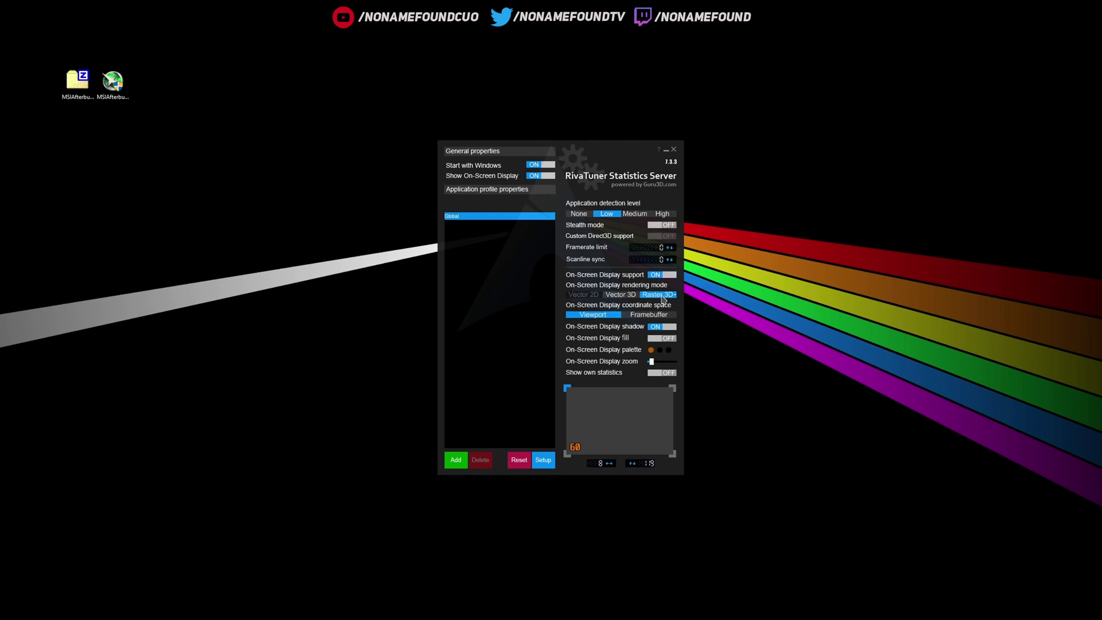
- Move the overlay to the lower-right and finally the upper-right corner of the On-Screen Display preview
{"action": "mouse_move", "coordinate": [593, 440]}
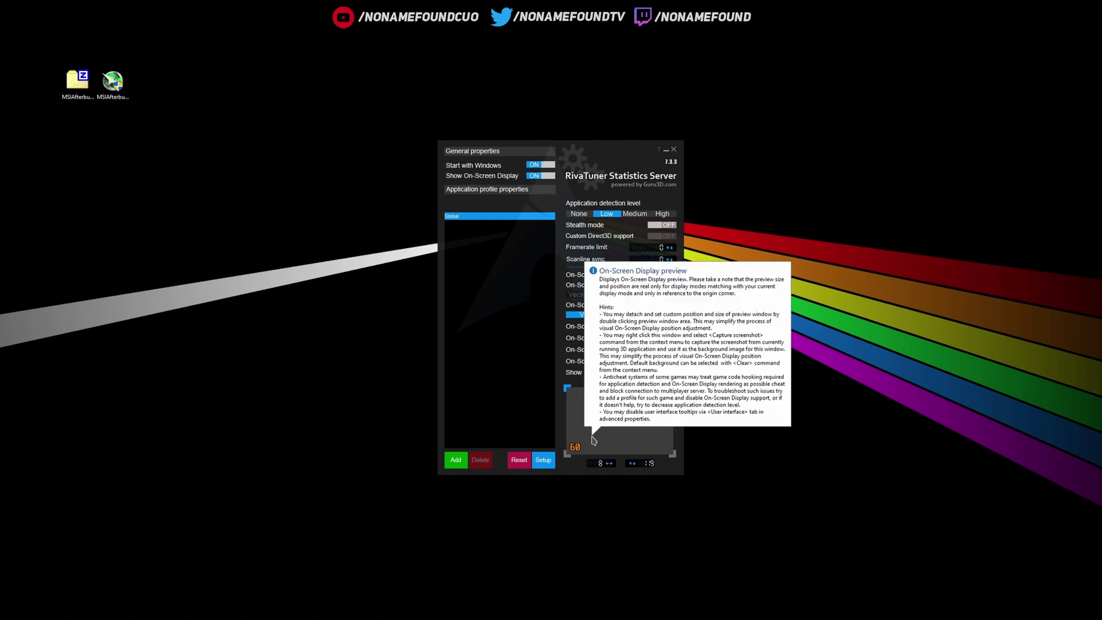
{"action": "mouse_move", "coordinate": [537, 420]}
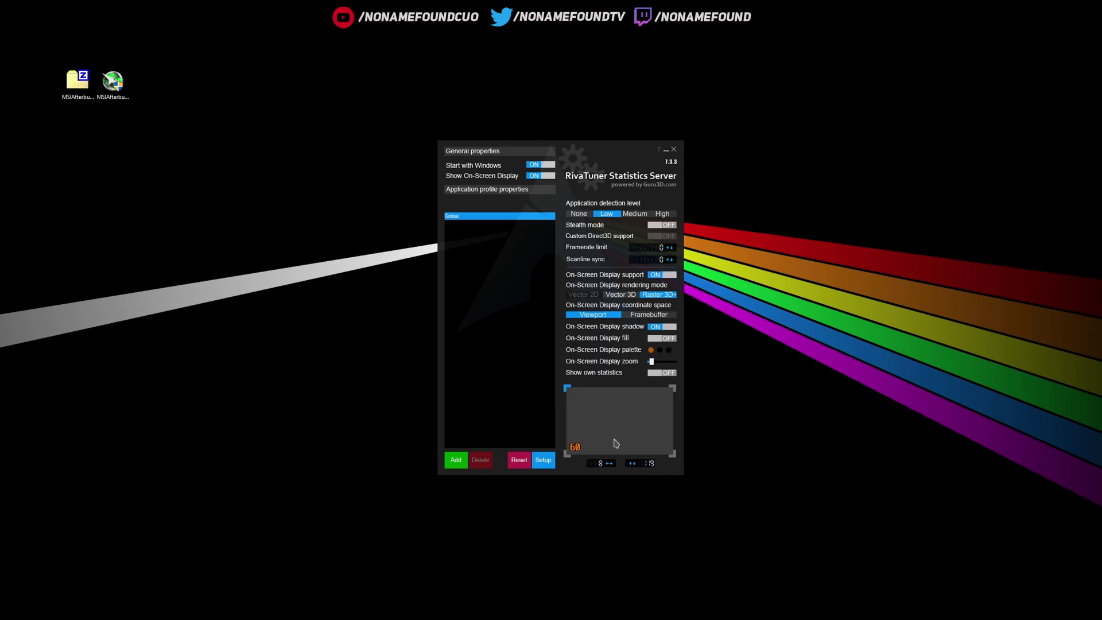
{"action": "left_click_drag", "start_coordinate": [580, 449], "coordinate": [669, 454]}
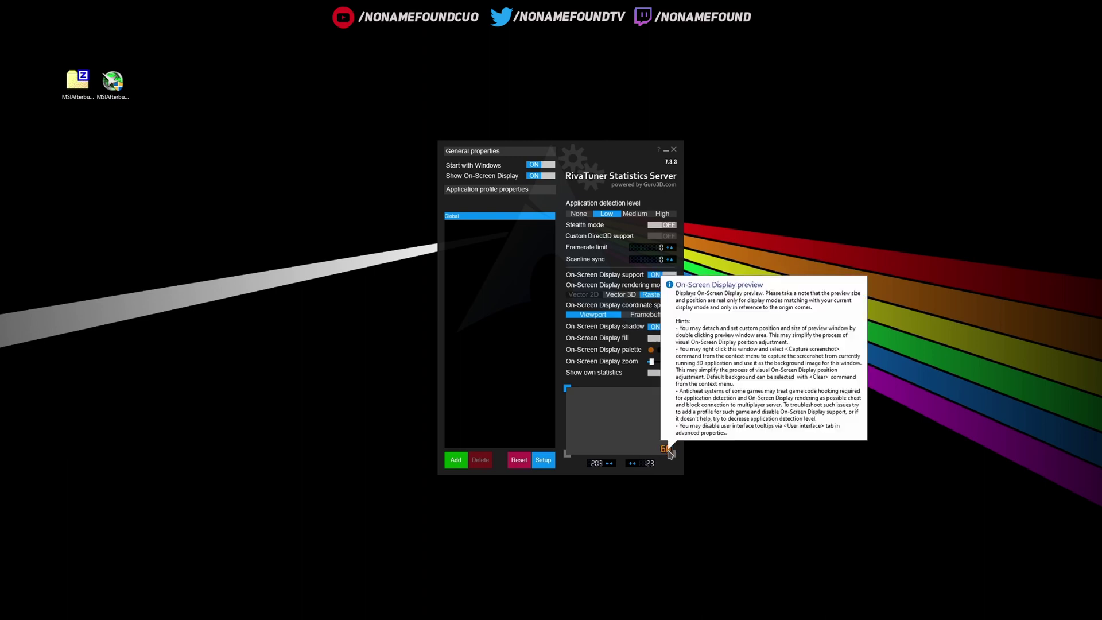
{"action": "left_click_drag", "start_coordinate": [667, 450], "coordinate": [669, 397]}
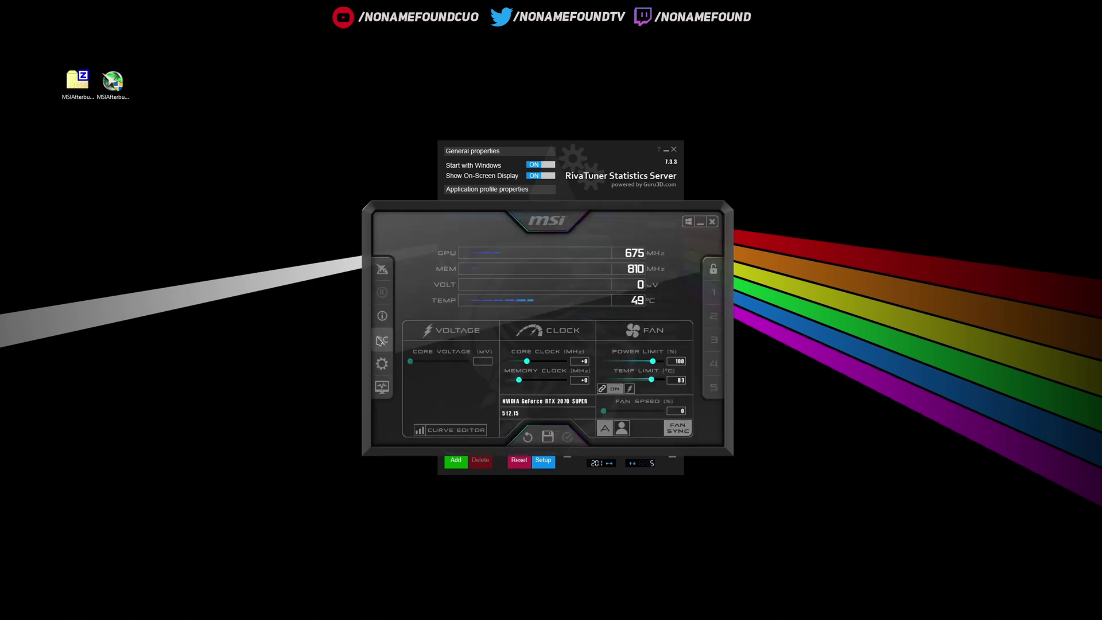
- Check which monitoring graphs are set to On-Screen Display in the MSI Afterburner properties, minimize Afterburner and close RivaTuner Statistics Server
{"action": "left_click", "coordinate": [382, 367]}
{"action": "left_click", "coordinate": [434, 230]}
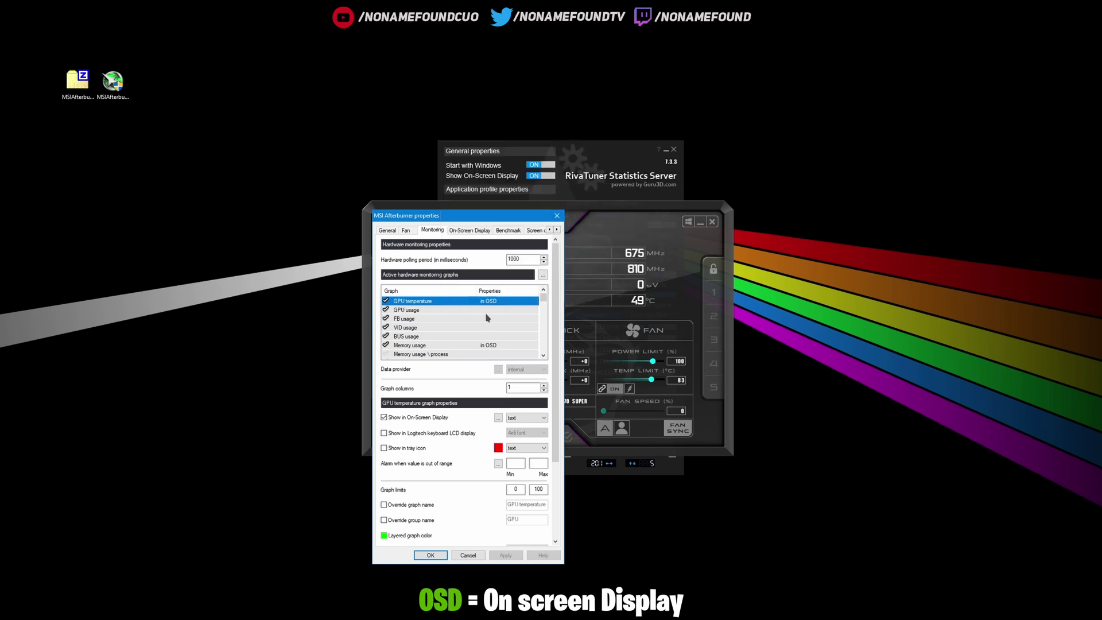
{"action": "mouse_move", "coordinate": [516, 372]}
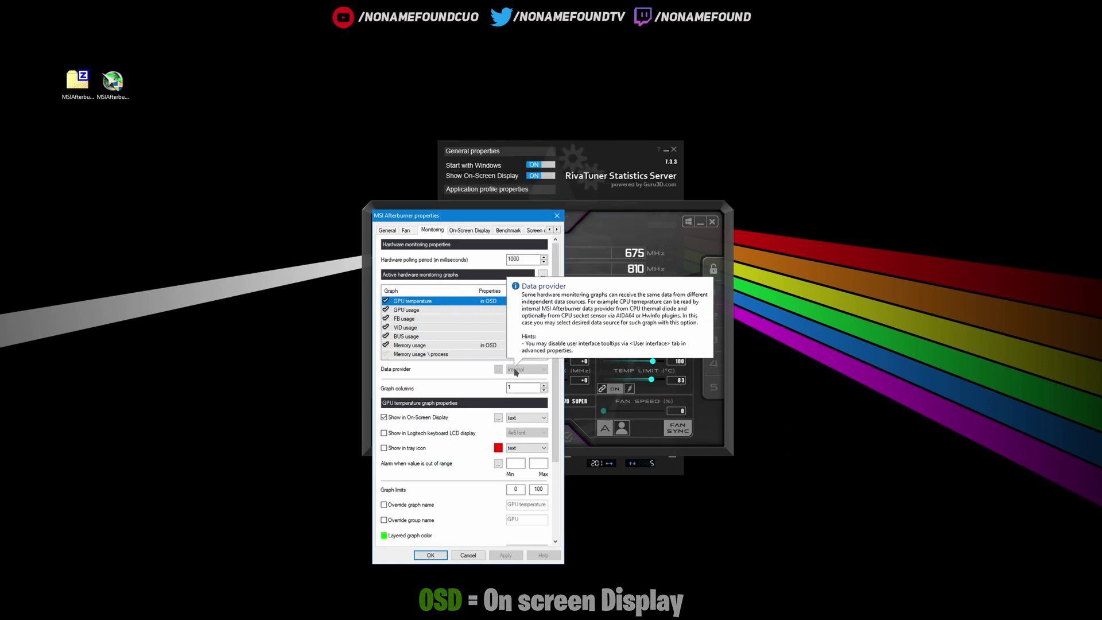
{"action": "left_click", "coordinate": [431, 557]}
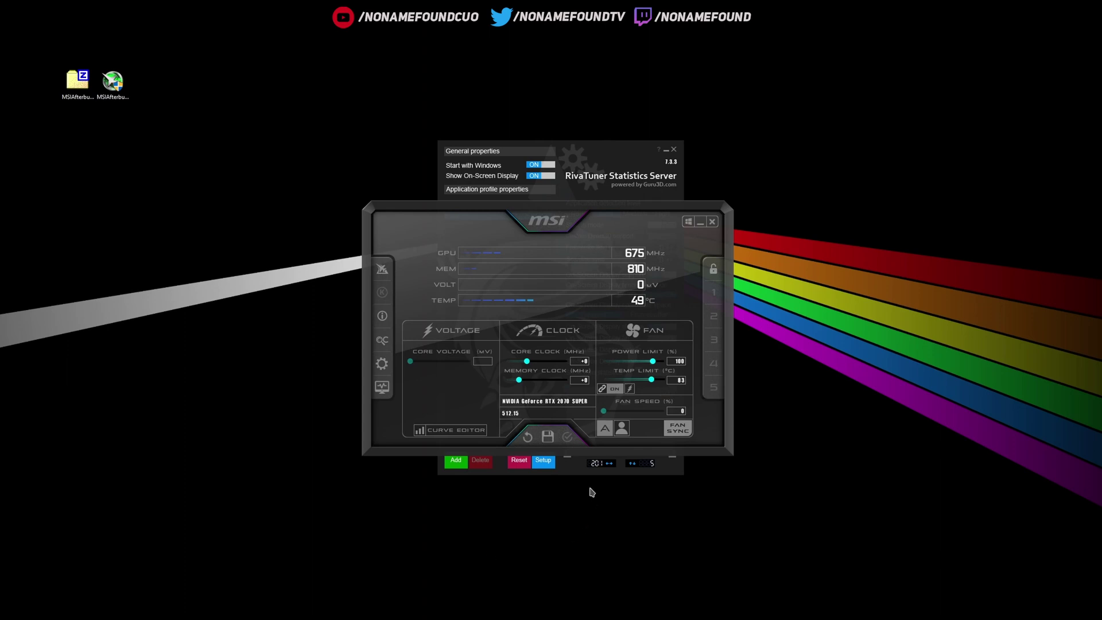
{"action": "left_click", "coordinate": [701, 224]}
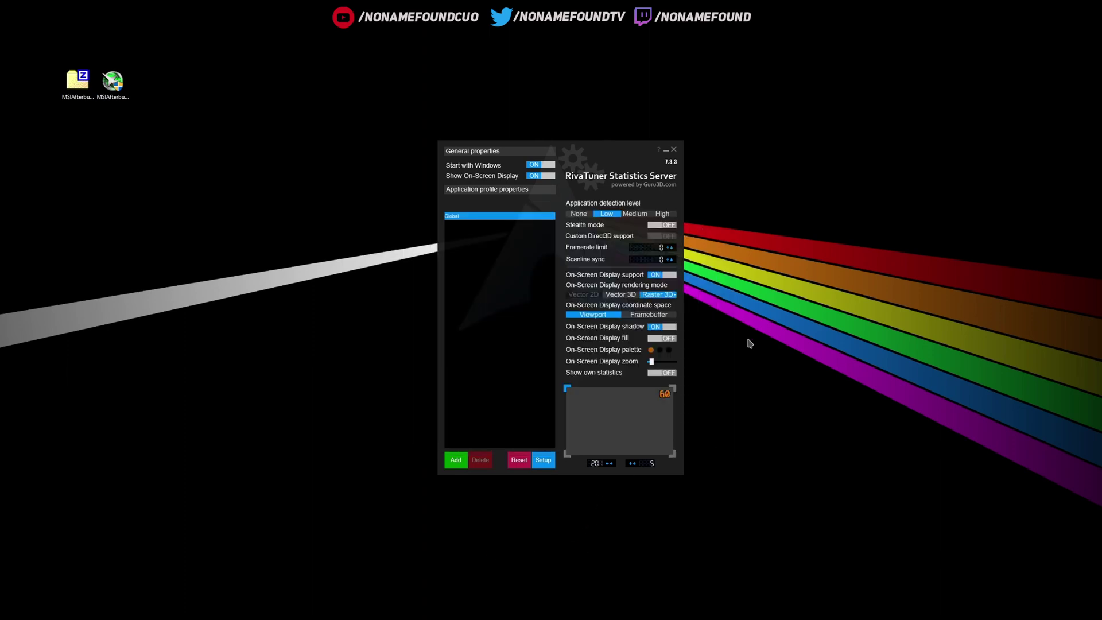
{"action": "left_click", "coordinate": [674, 150]}
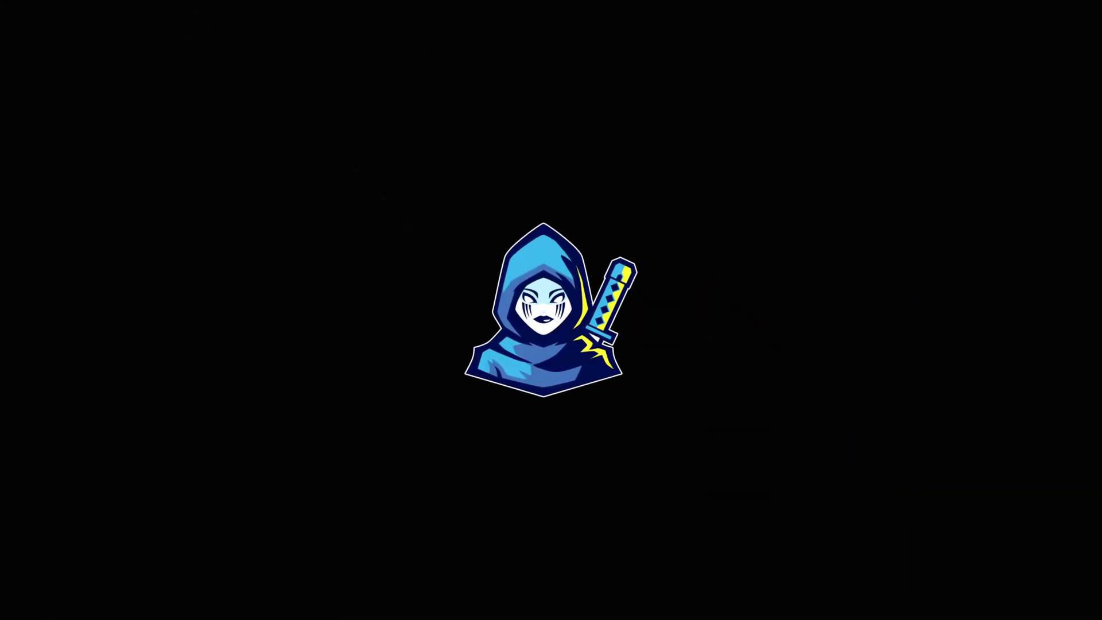
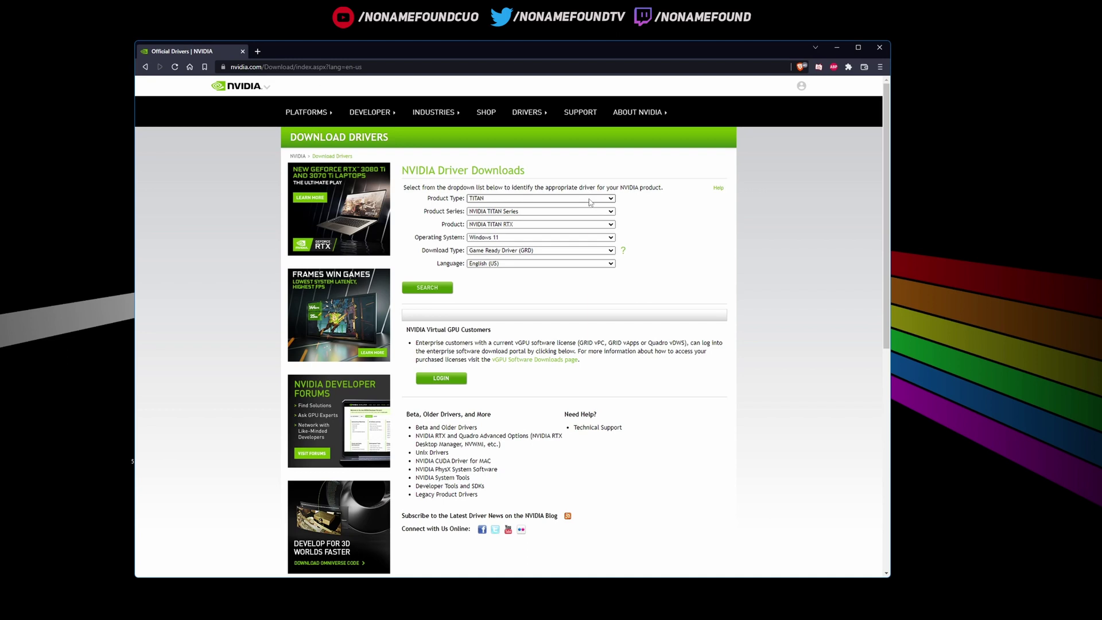
- Set the NVIDIA driver search to product type GeForce, series GeForce RTX 20 Series and product GeForce RTX 2070 SUPER
{"action": "left_click", "coordinate": [590, 201]}
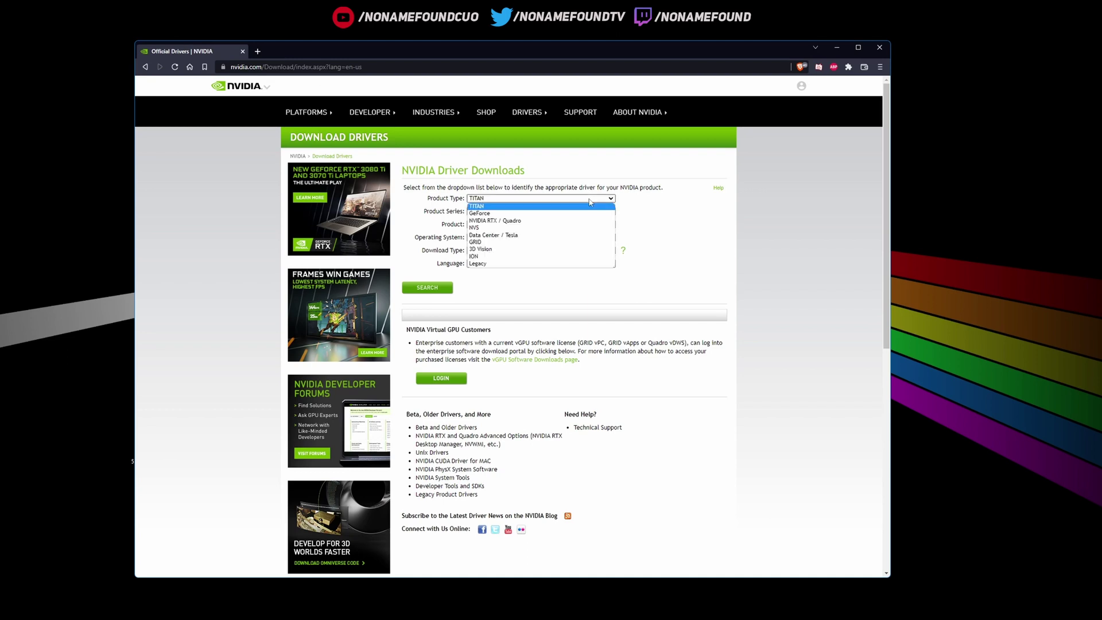
{"action": "left_click", "coordinate": [486, 213]}
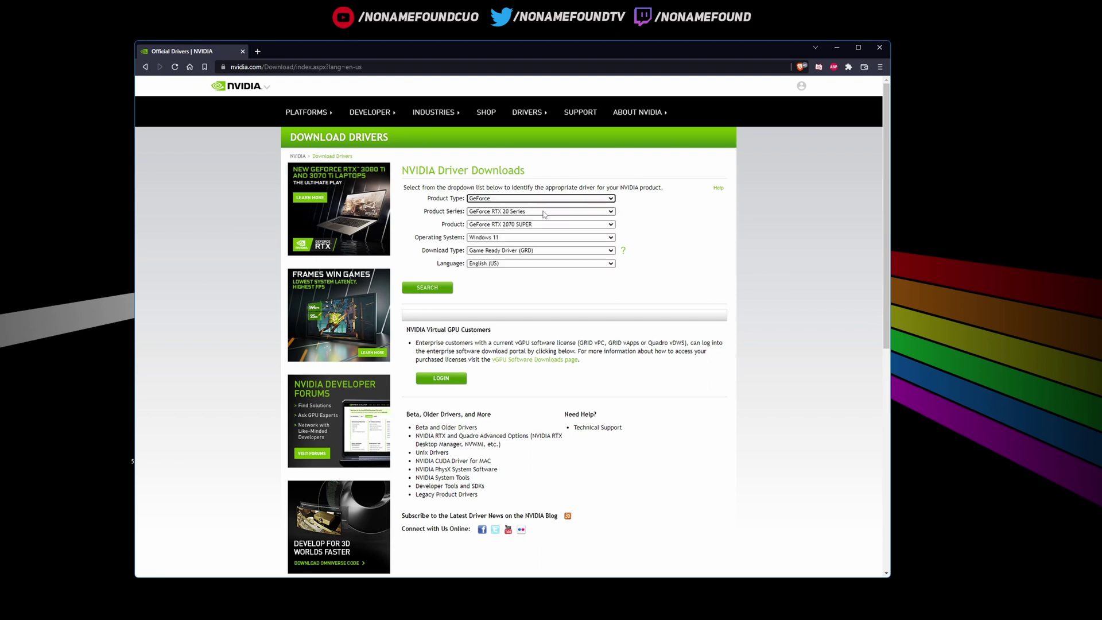
{"action": "left_click", "coordinate": [488, 200]}
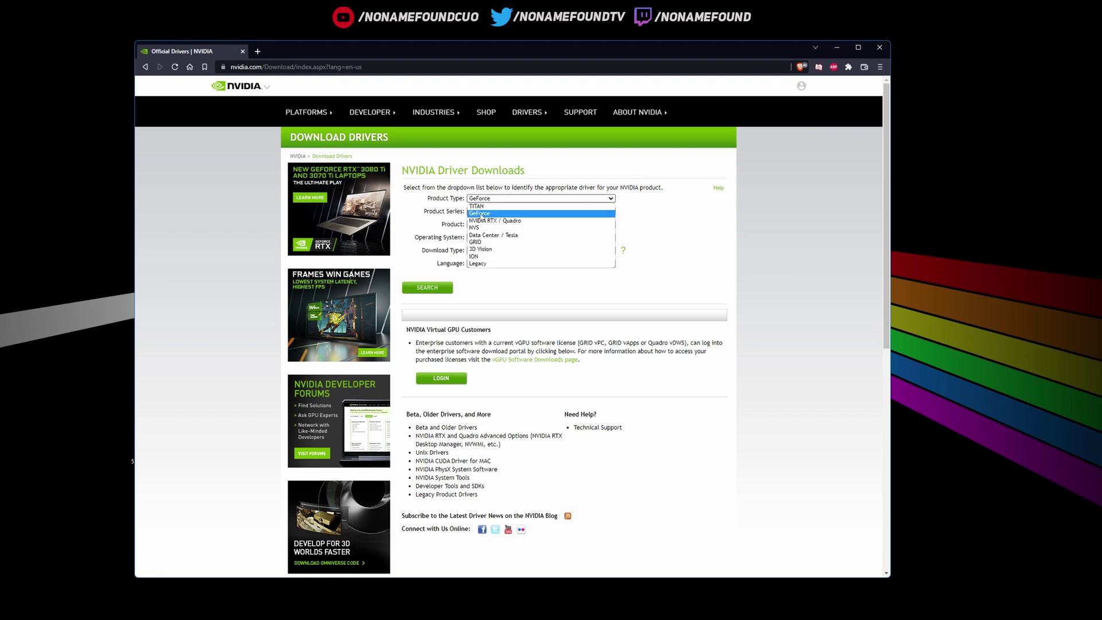
{"action": "left_click", "coordinate": [488, 215]}
{"action": "left_click", "coordinate": [541, 213]}
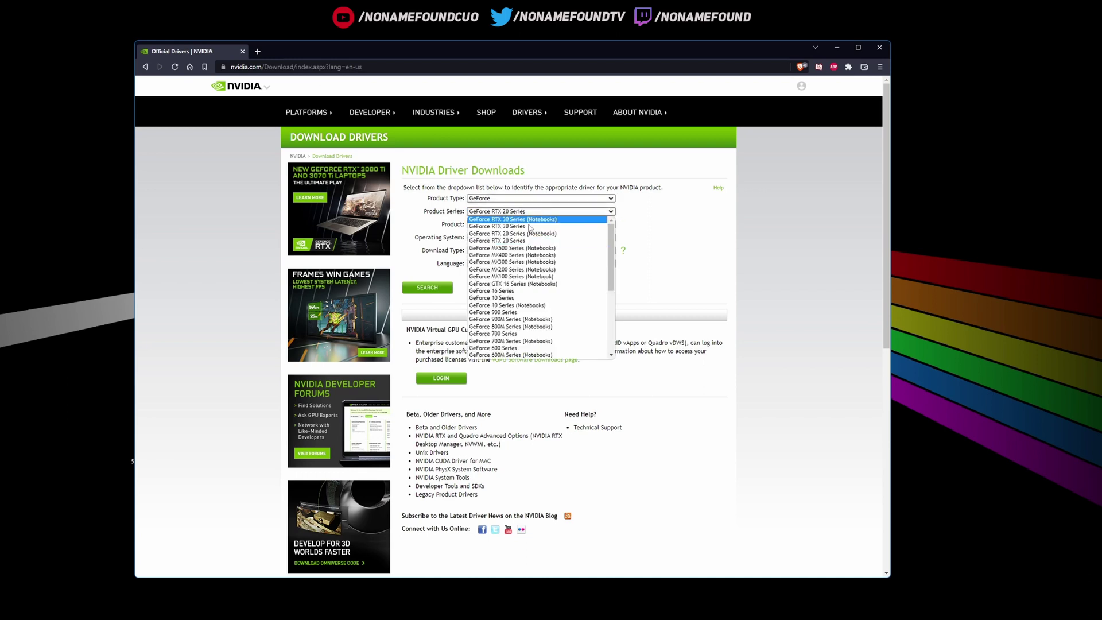
{"action": "left_click", "coordinate": [512, 241]}
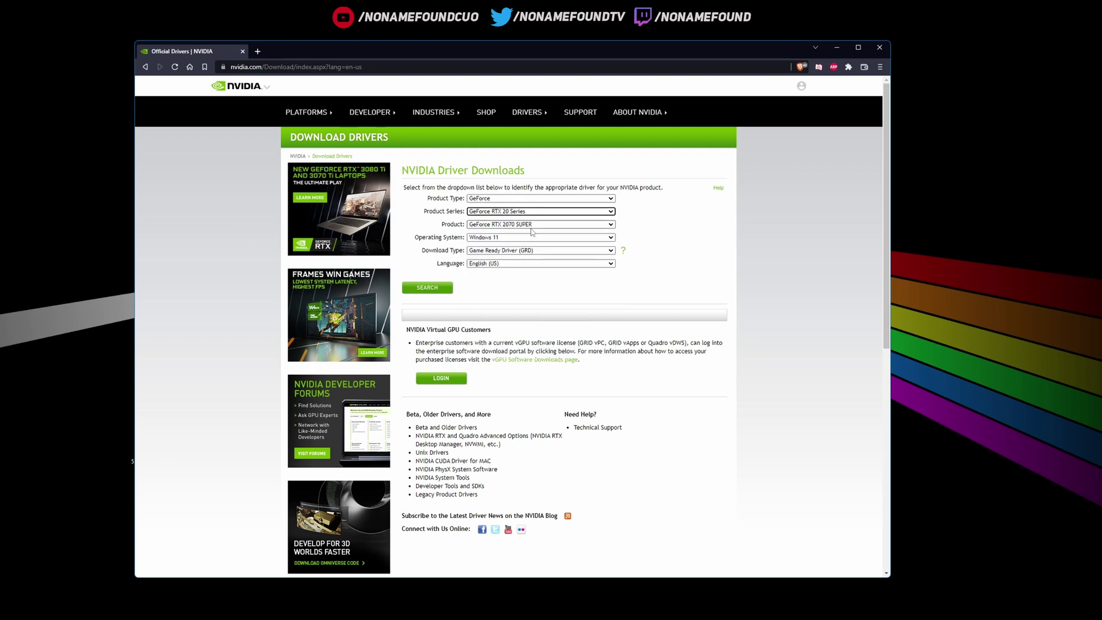
{"action": "left_click", "coordinate": [532, 224]}
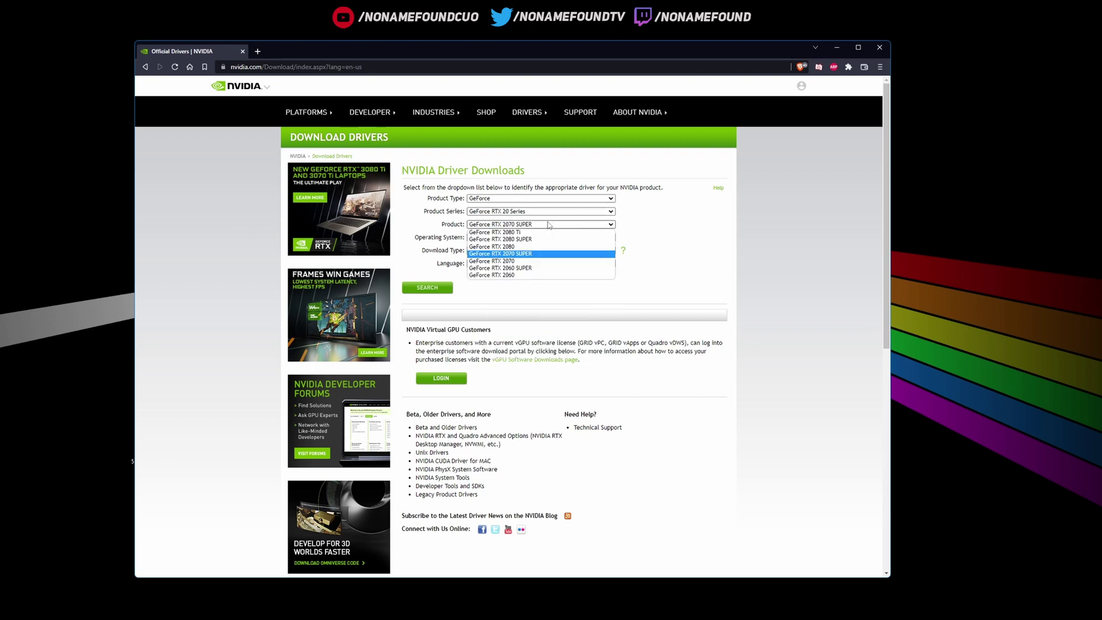
{"action": "left_click", "coordinate": [543, 255]}
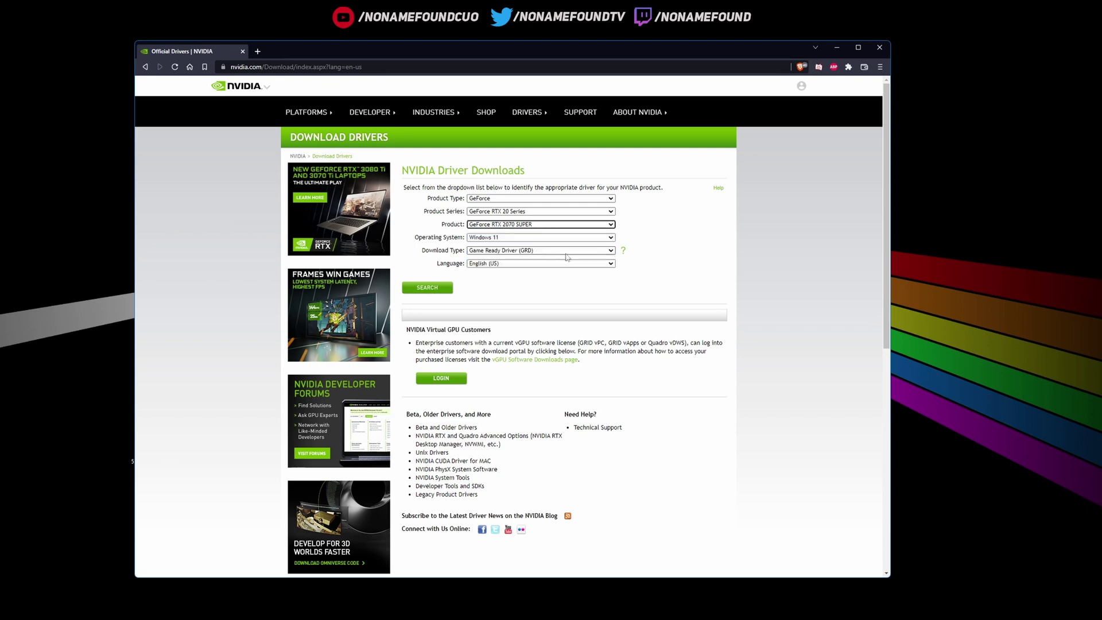
- Check the installed Windows version with the winver command, moving the About Windows box below the Operating System field before closing it
{"action": "left_click", "coordinate": [508, 238]}
{"action": "left_click", "coordinate": [511, 240]}
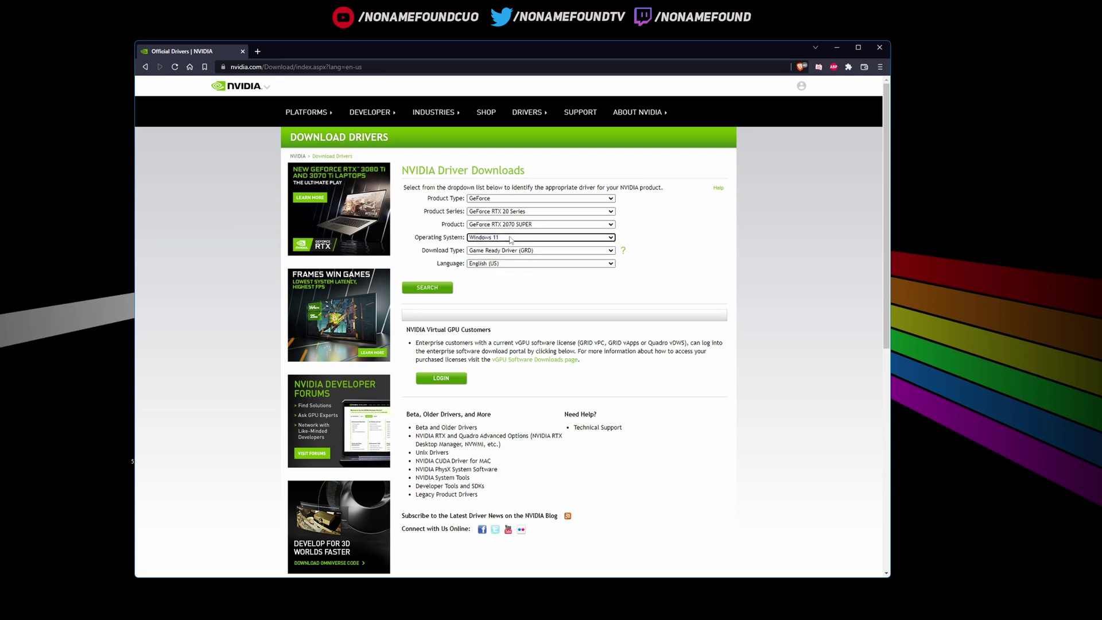
{"action": "left_click", "coordinate": [762, 296]}
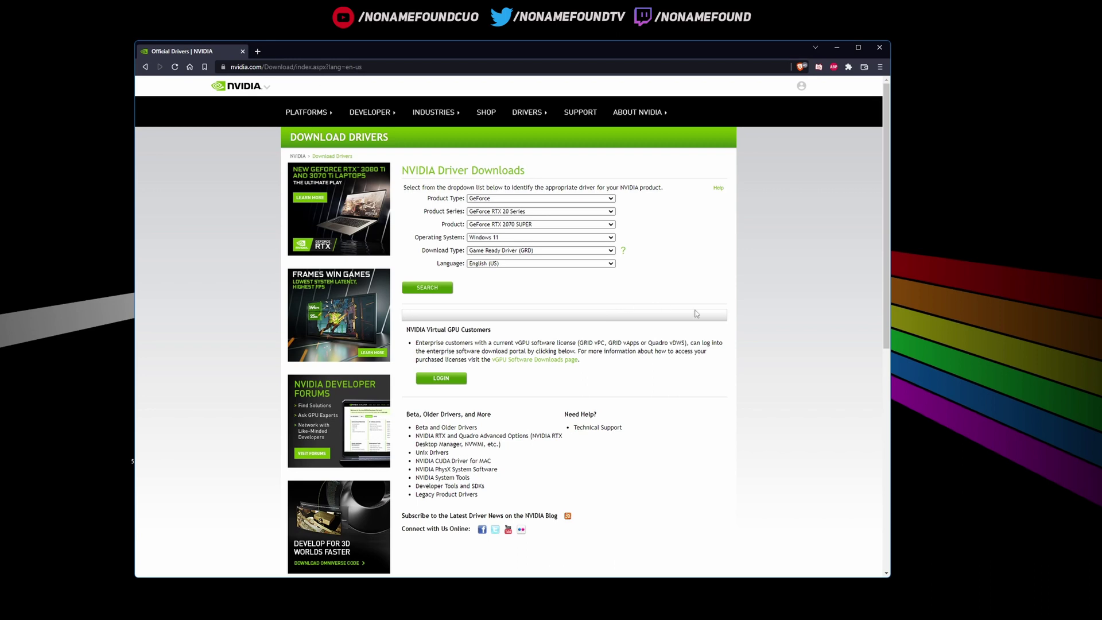
{"action": "key", "text": "super+r"}
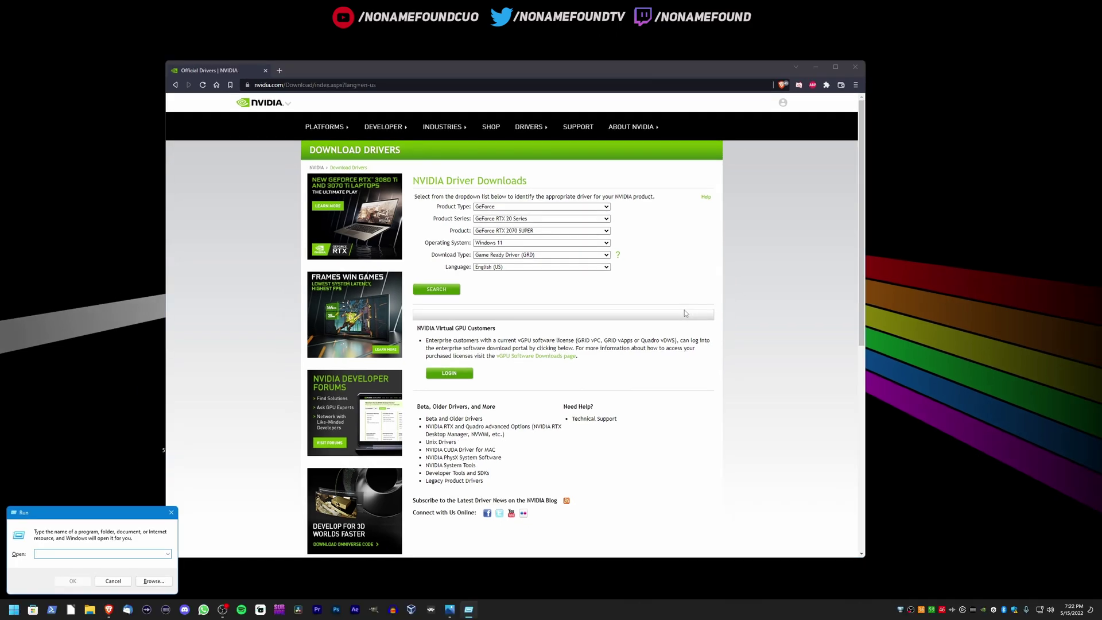
{"action": "type", "text": "winver"}
{"action": "key", "text": "Return"}
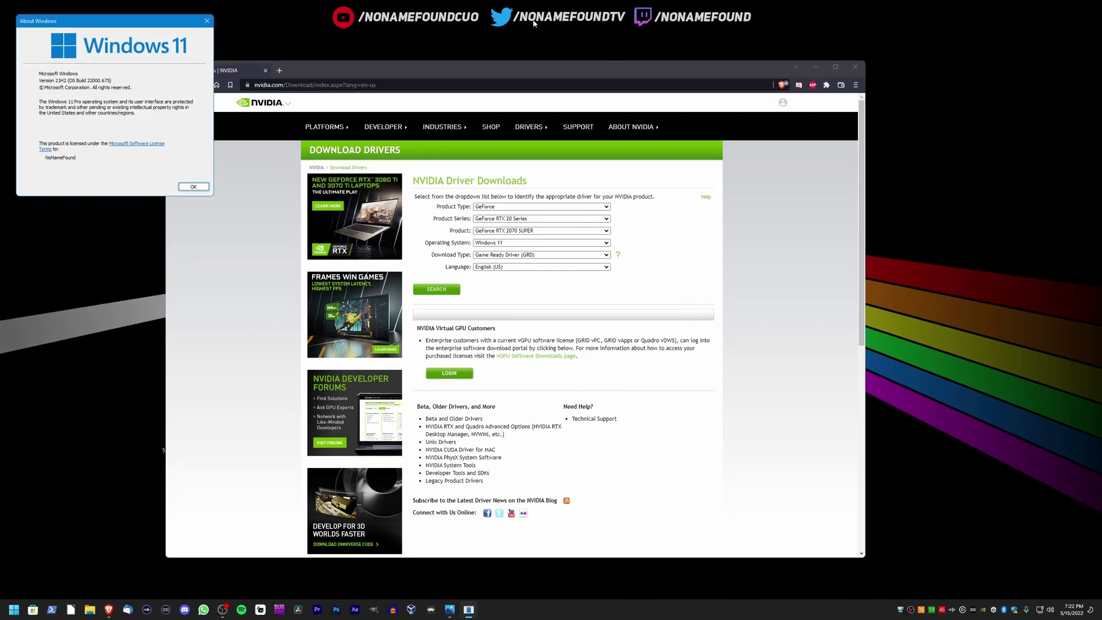
{"action": "left_click_drag", "start_coordinate": [126, 26], "coordinate": [555, 265]}
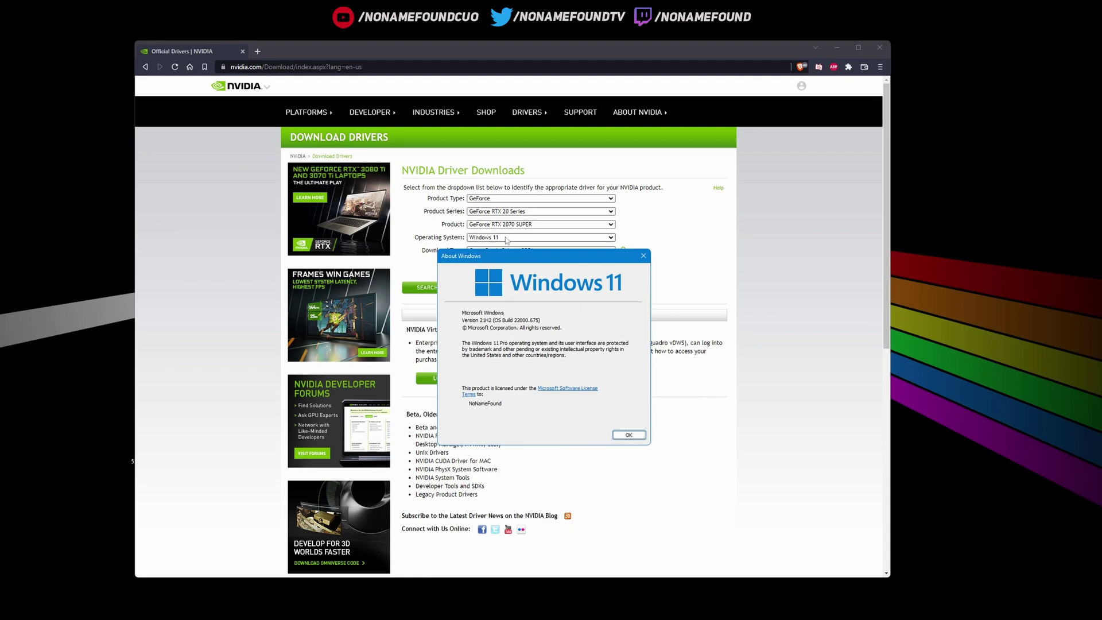
{"action": "left_click", "coordinate": [643, 256]}
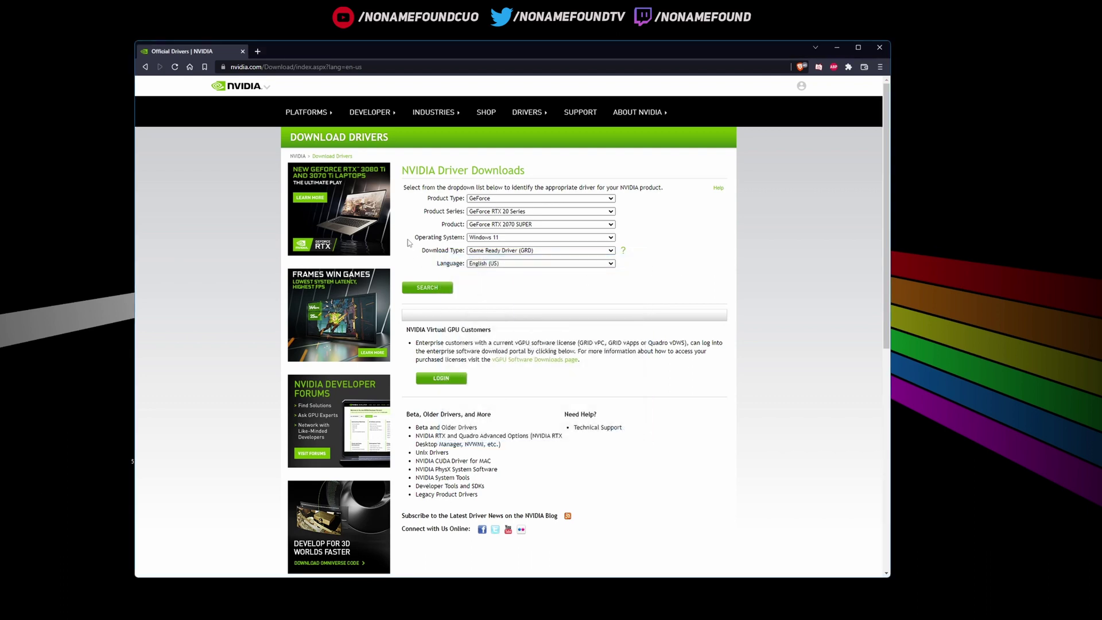
- Search for the driver with operating system Windows 11, download type Game Ready Driver (GRD) and language English (US)
{"action": "left_click", "coordinate": [522, 238]}
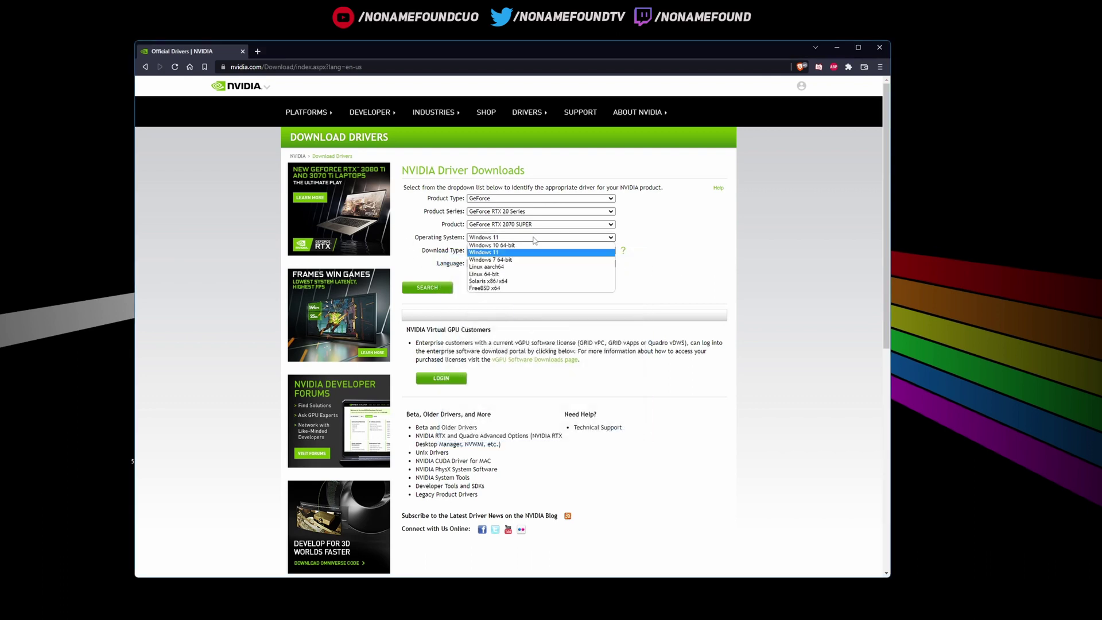
{"action": "left_click", "coordinate": [514, 253]}
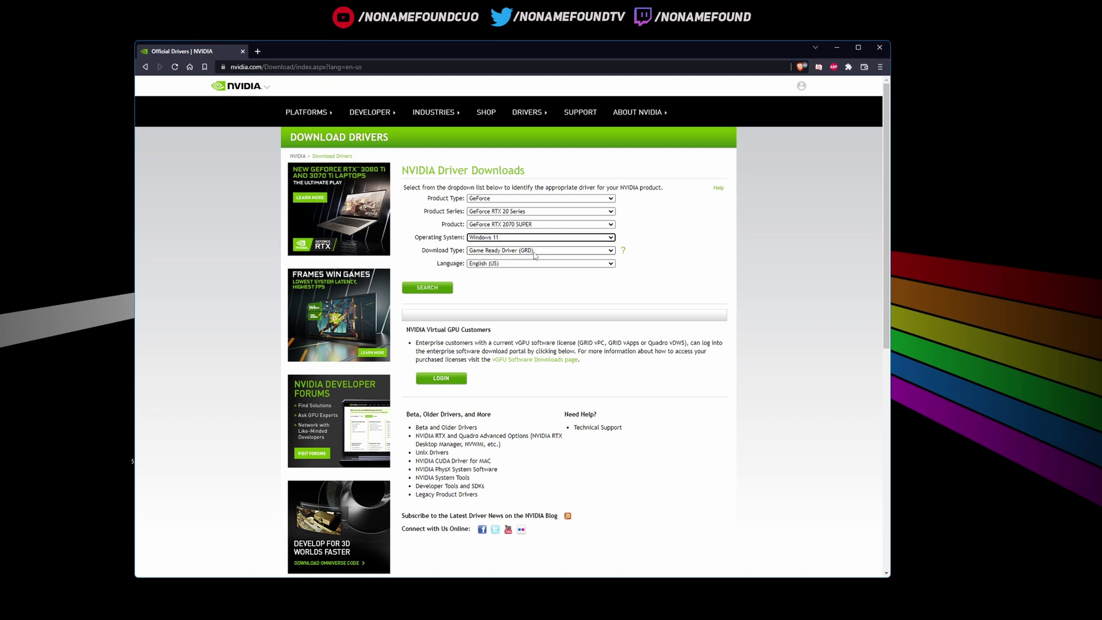
{"action": "left_click", "coordinate": [534, 253]}
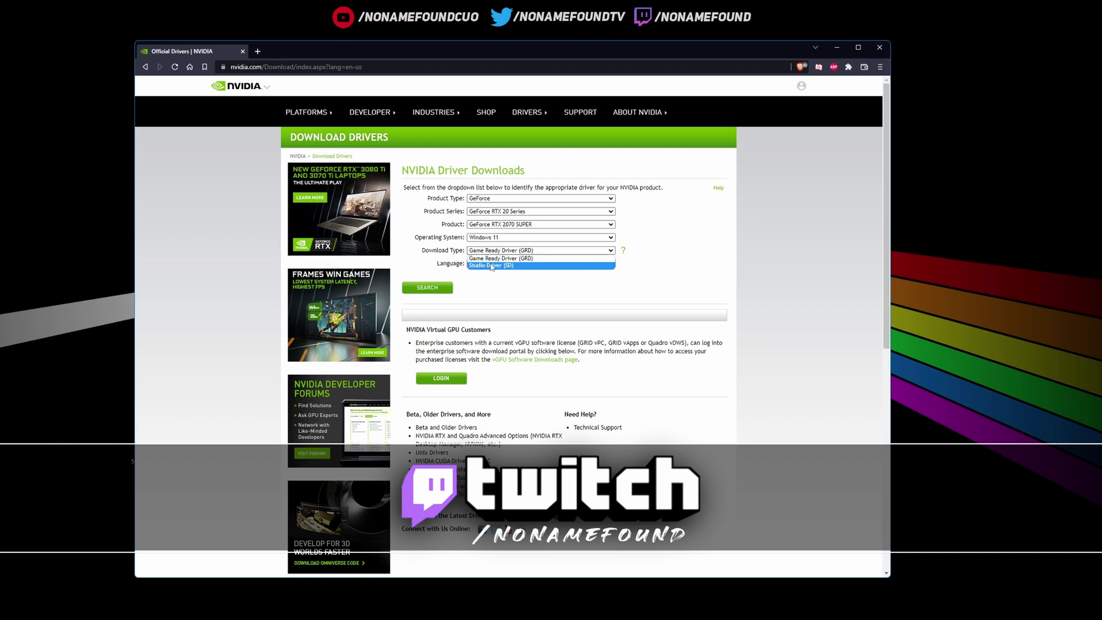
{"action": "left_click", "coordinate": [520, 250]}
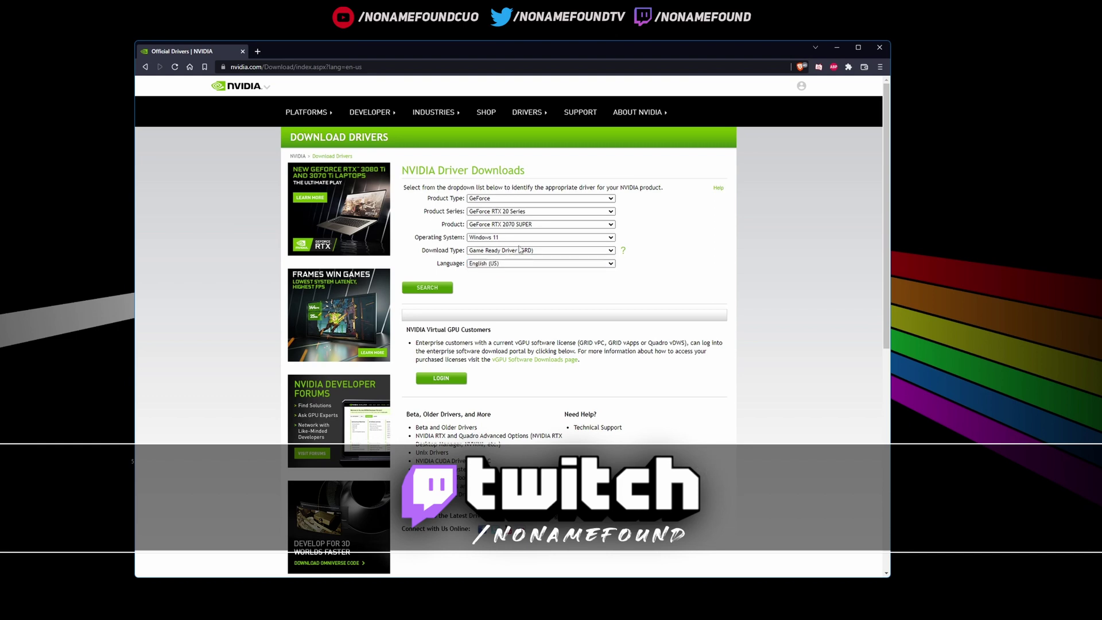
{"action": "left_click", "coordinate": [542, 264]}
{"action": "left_click", "coordinate": [547, 265]}
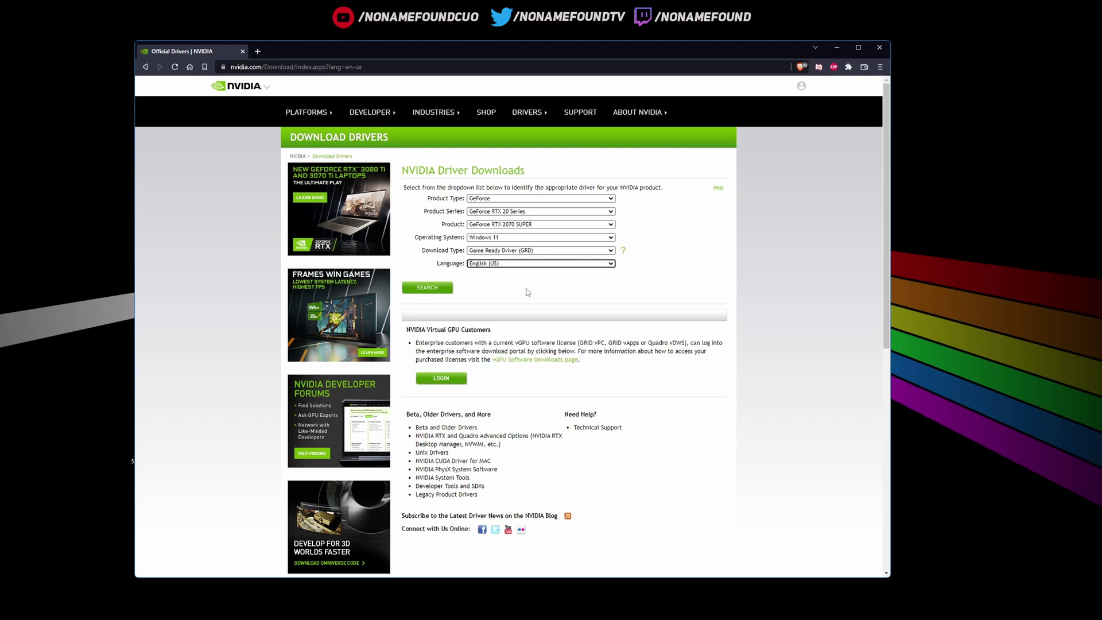
{"action": "left_click", "coordinate": [433, 289]}
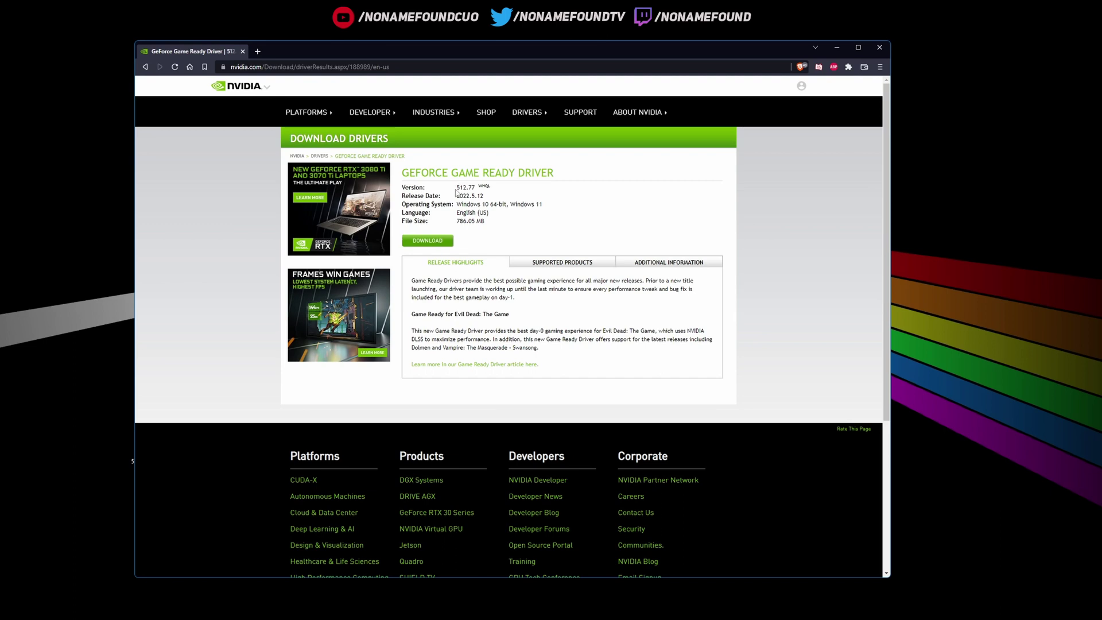
- Examine the version, release date and file size of the GeForce Game Ready Driver on the result page
{"action": "left_click_drag", "start_coordinate": [458, 191], "coordinate": [477, 190]}
{"action": "left_click", "coordinate": [510, 198]}
{"action": "left_click_drag", "start_coordinate": [485, 196], "coordinate": [472, 197]}
{"action": "left_click", "coordinate": [517, 201]}
{"action": "left_click_drag", "start_coordinate": [461, 222], "coordinate": [468, 221]}
{"action": "left_click_drag", "start_coordinate": [456, 221], "coordinate": [493, 224]}
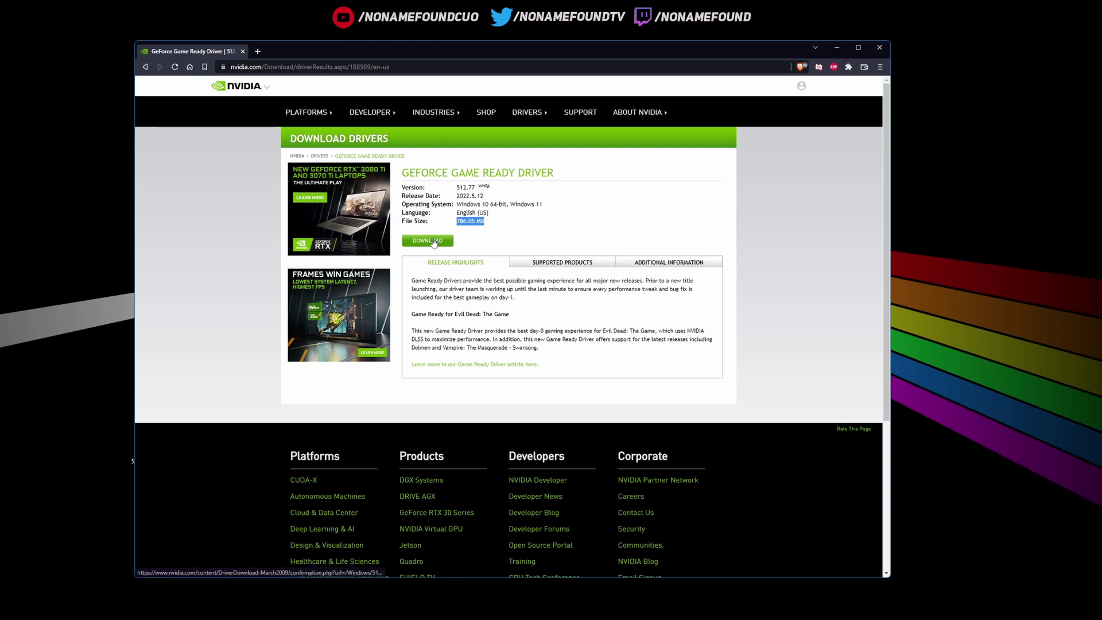
- Minimize the browser, run the 512.59 NVIDIA driver installer from the desktop and extract its files to the default path
{"action": "left_click", "coordinate": [836, 48]}
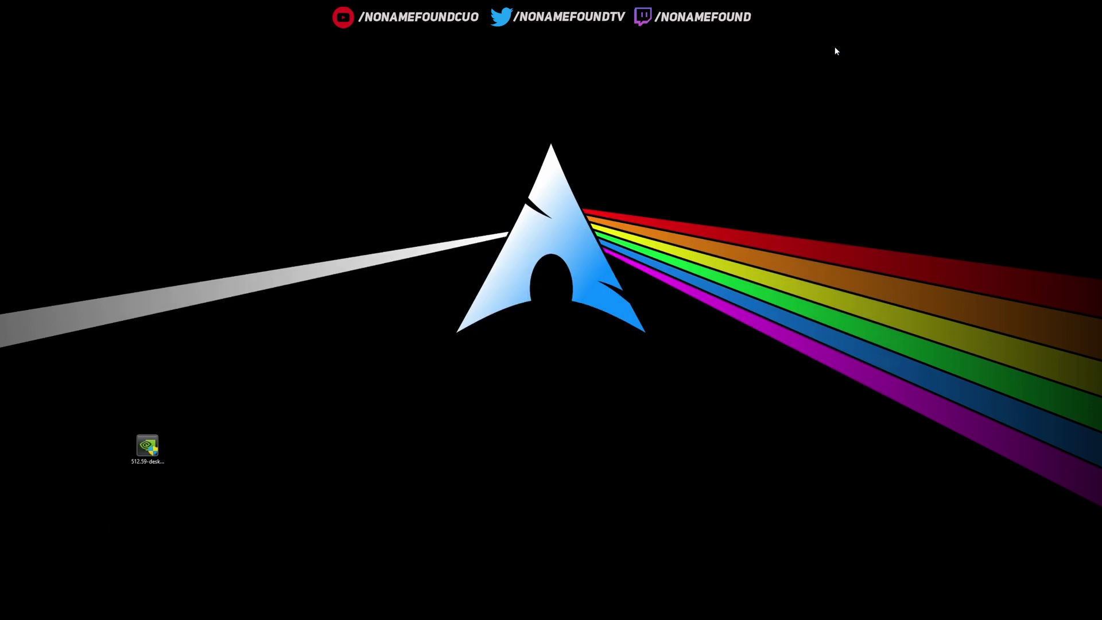
{"action": "double_click", "coordinate": [143, 447]}
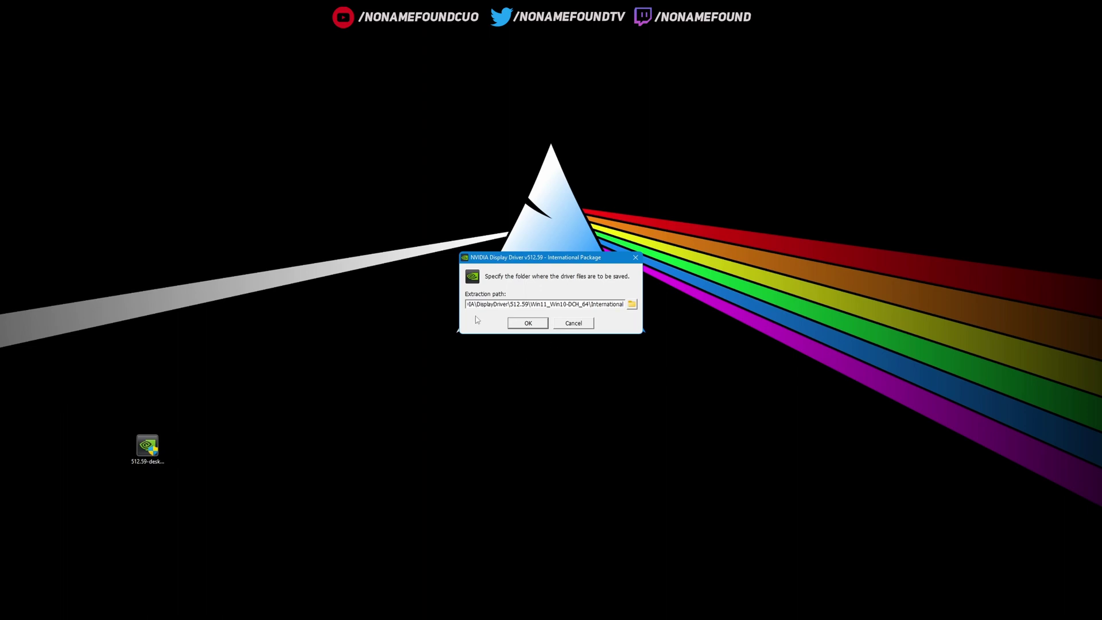
{"action": "left_click", "coordinate": [528, 323]}
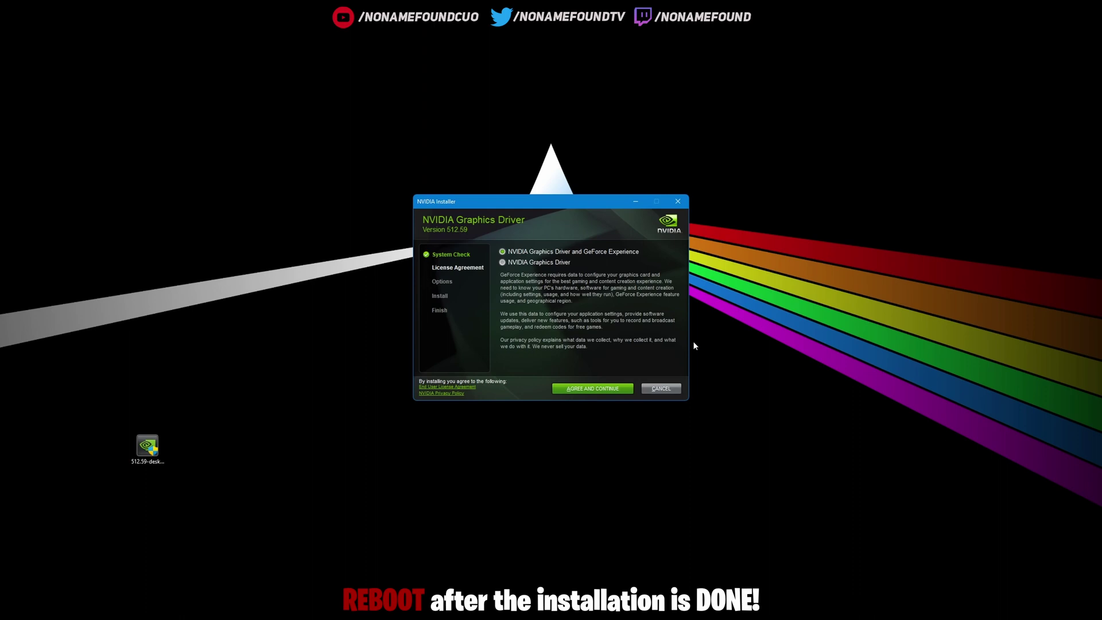
- Install only the NVIDIA Graphics Driver without GeForce Experience, accepting the license and using the Express (Recommended) option
{"action": "left_click", "coordinate": [503, 263]}
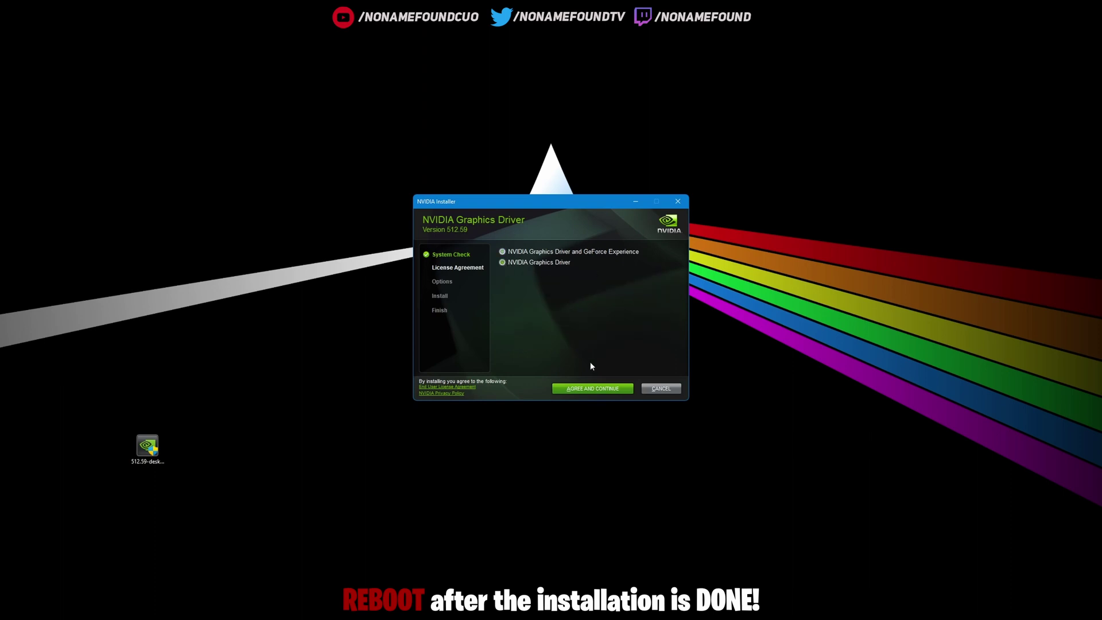
{"action": "left_click", "coordinate": [587, 390]}
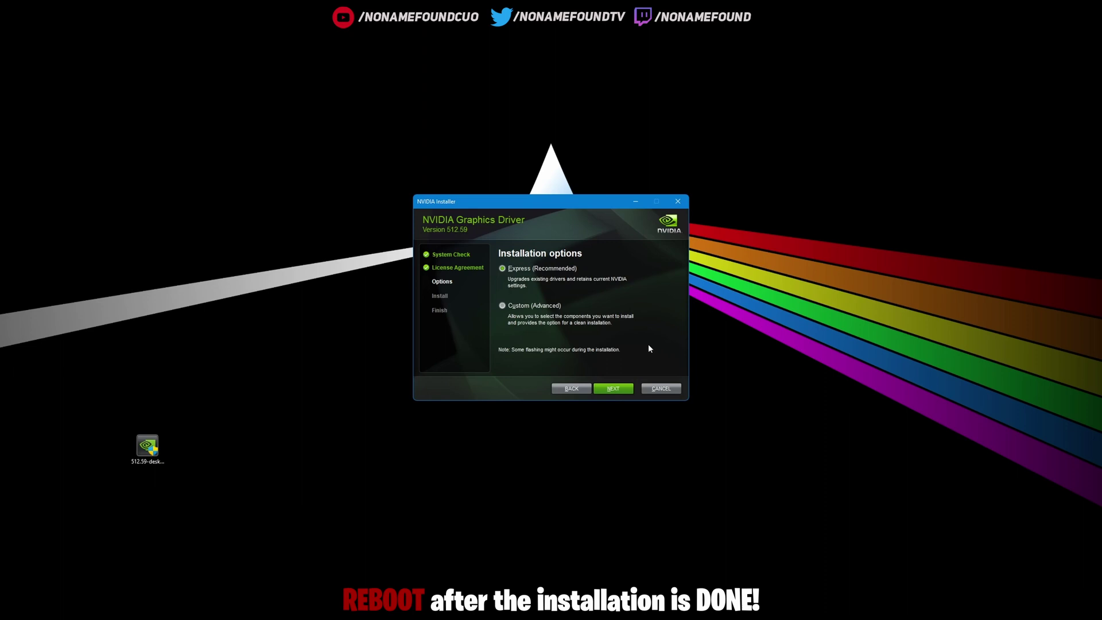
{"action": "left_click", "coordinate": [617, 389]}
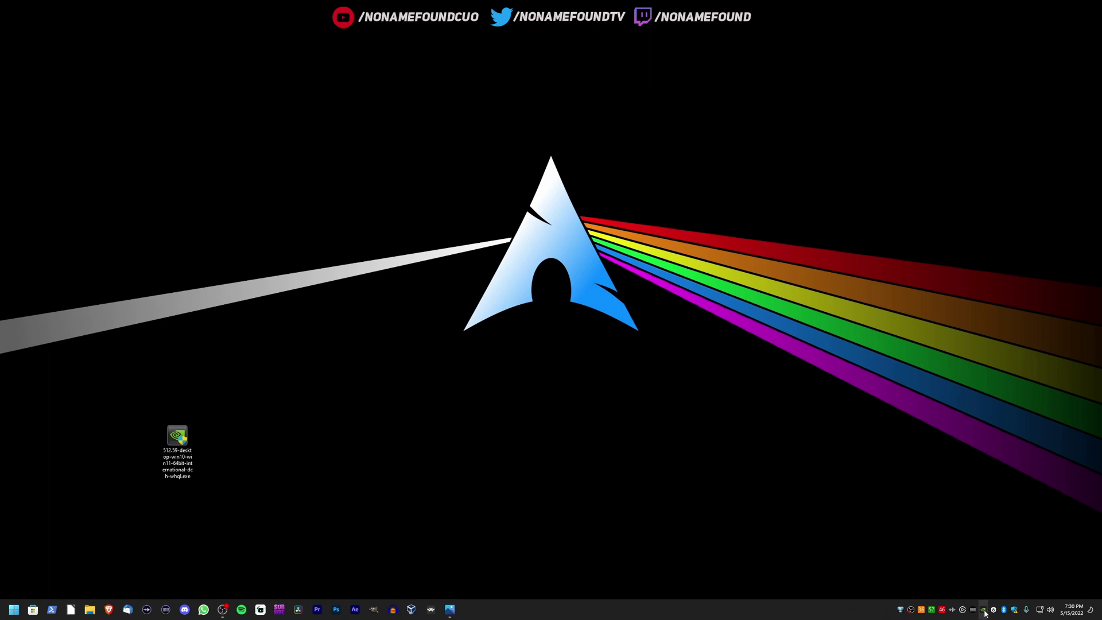
{"action": "left_click", "coordinate": [34, 612]}
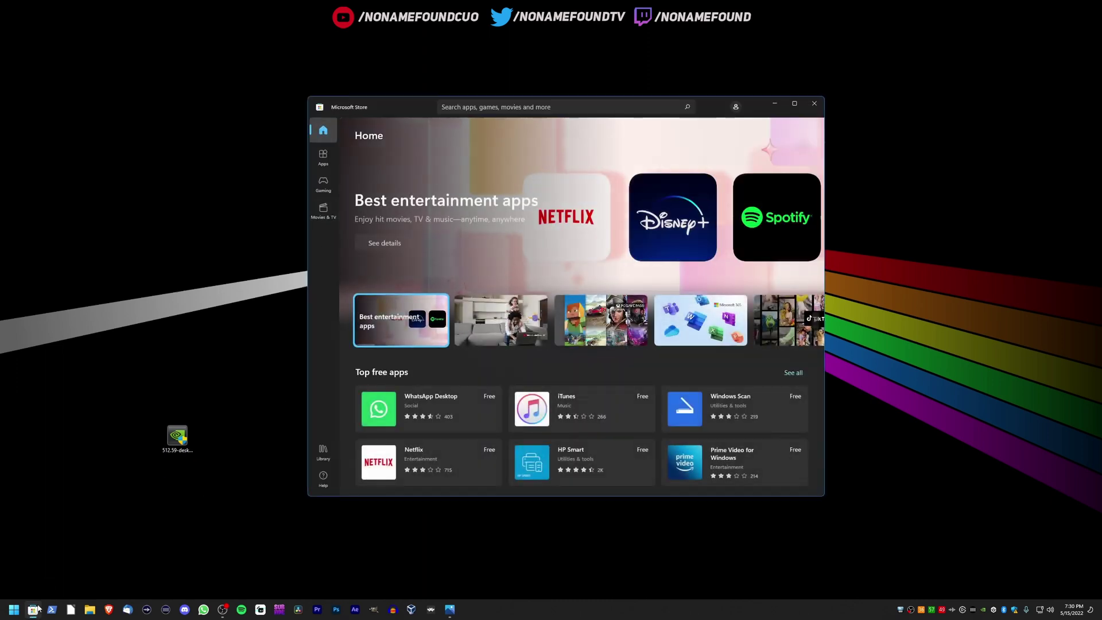
{"action": "left_click", "coordinate": [127, 547]}
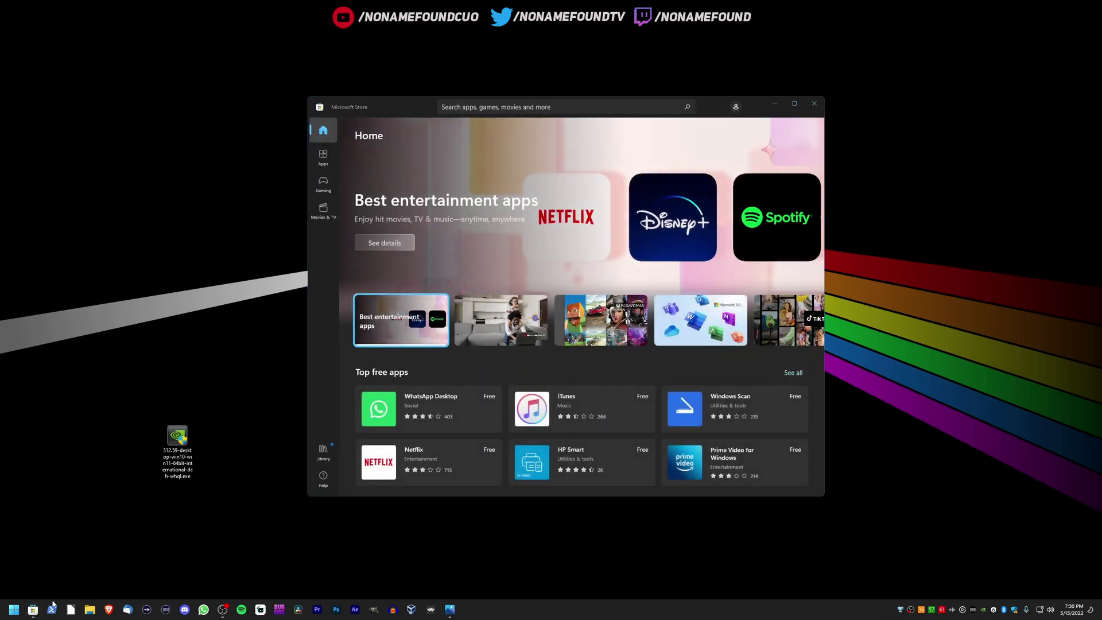
{"action": "left_click", "coordinate": [33, 609]}
{"action": "left_click", "coordinate": [812, 104]}
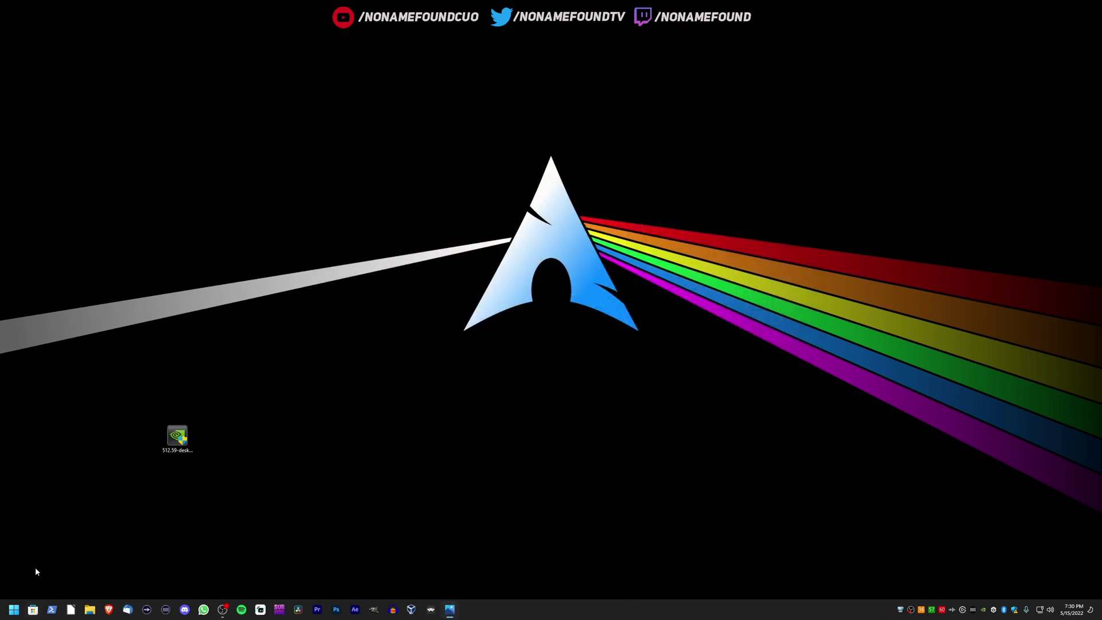
- Find and open the Microsoft Store, search it for "nvidia" and open the NVIDIA Control Panel app page
{"action": "left_click", "coordinate": [14, 610]}
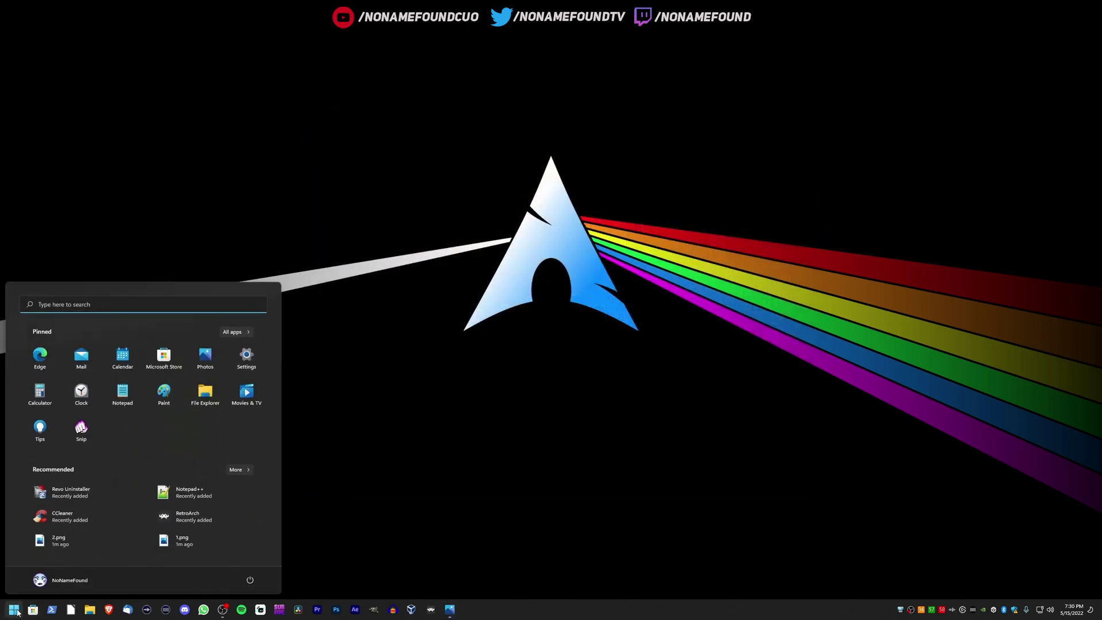
{"action": "type", "text": "store"}
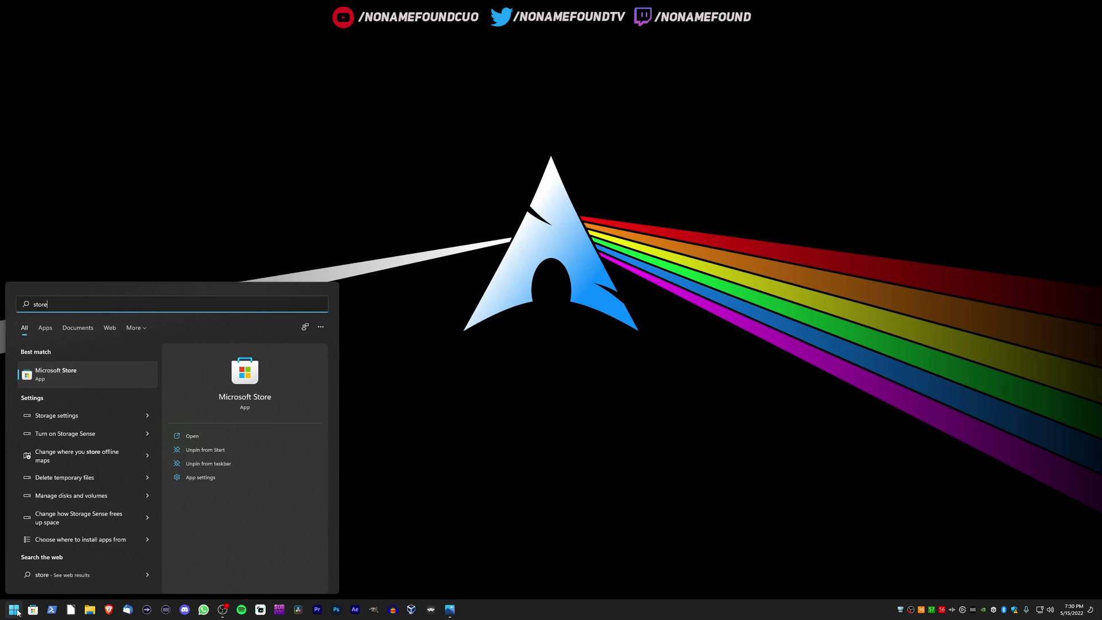
{"action": "left_click", "coordinate": [62, 379]}
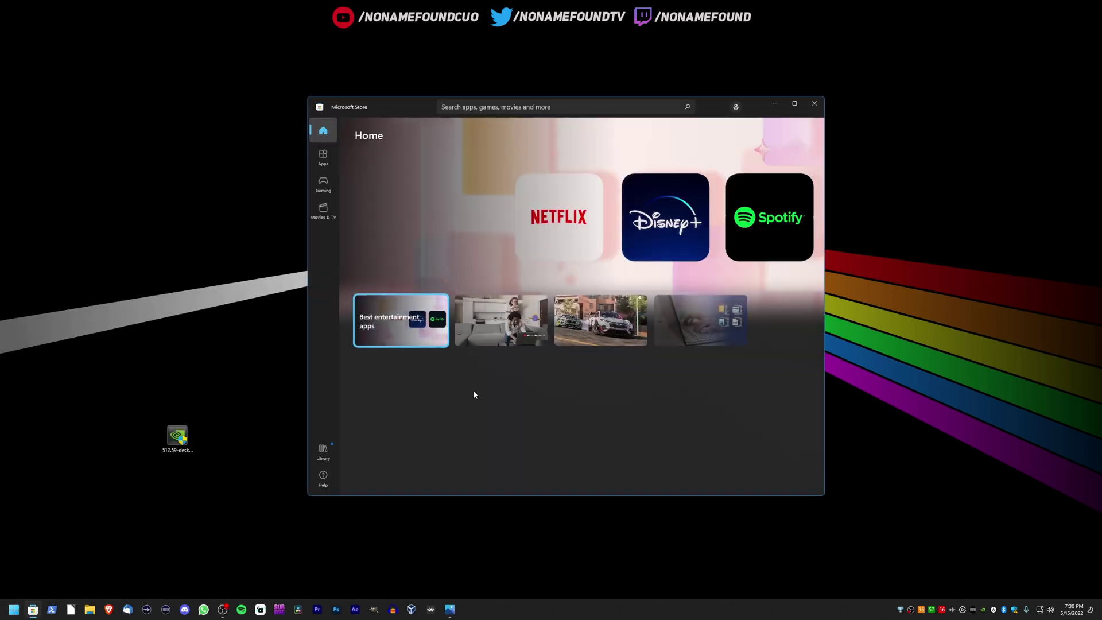
{"action": "left_click", "coordinate": [495, 103]}
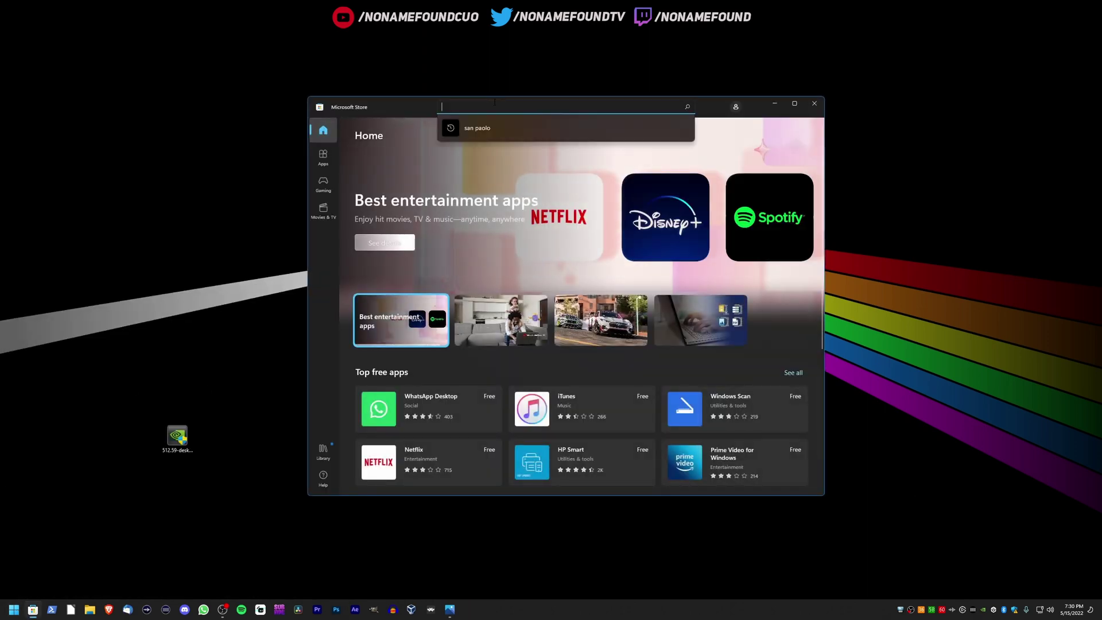
{"action": "type", "text": "nvidia"}
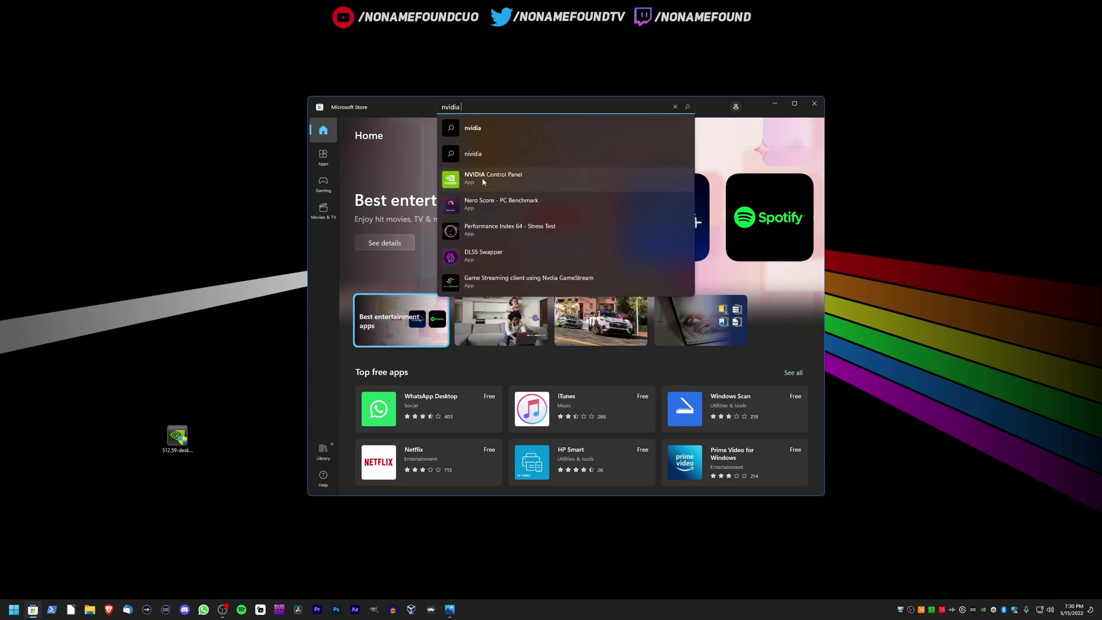
{"action": "left_click", "coordinate": [517, 179]}
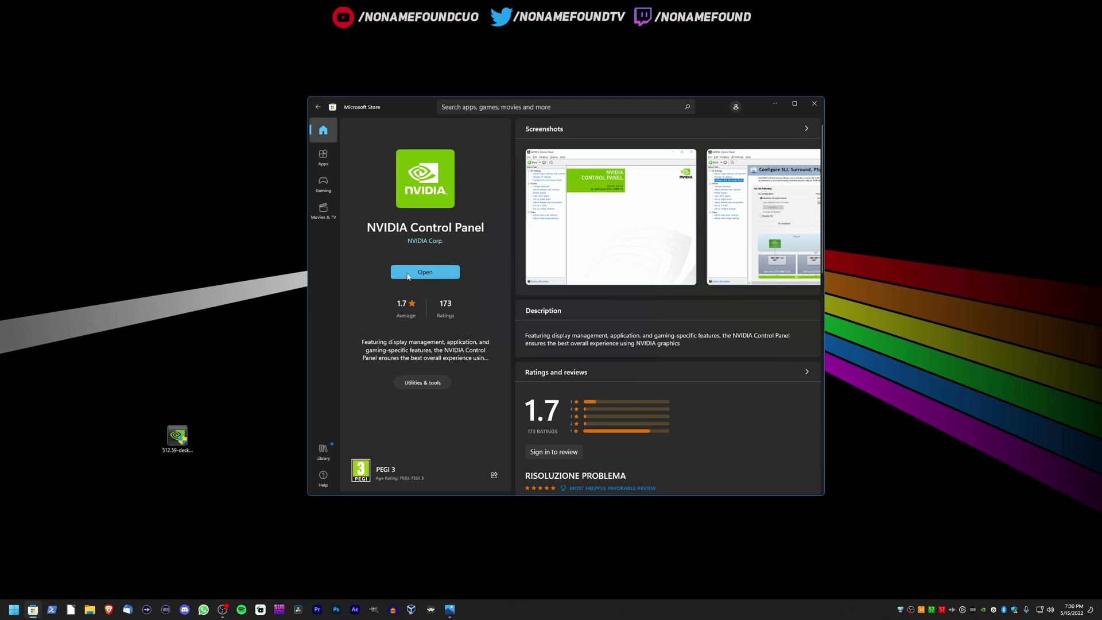
- Close the Microsoft Store, switch to the NVIDIA Control Panel and apply "Use the advanced 3D image settings" for the image settings
{"action": "left_click", "coordinate": [814, 108]}
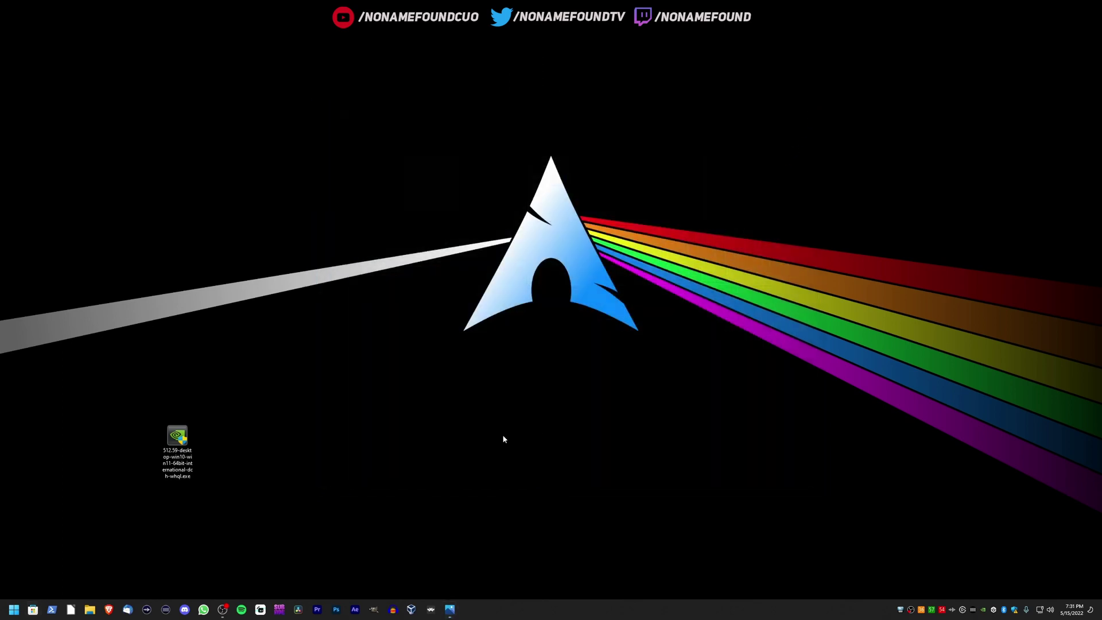
{"action": "left_click", "coordinate": [983, 612]}
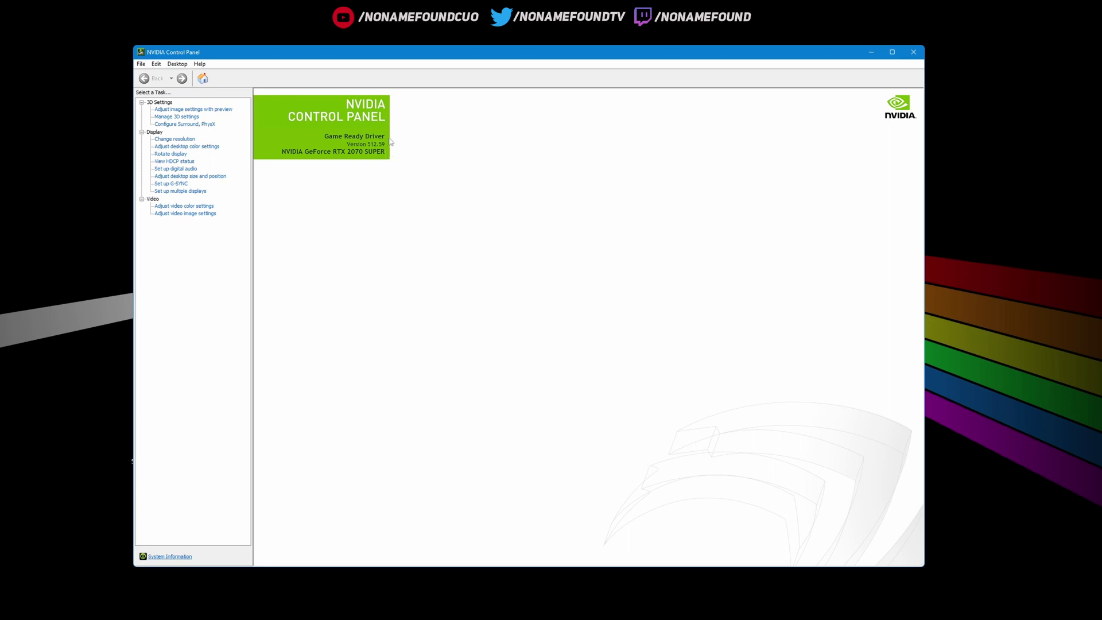
{"action": "left_click", "coordinate": [221, 112]}
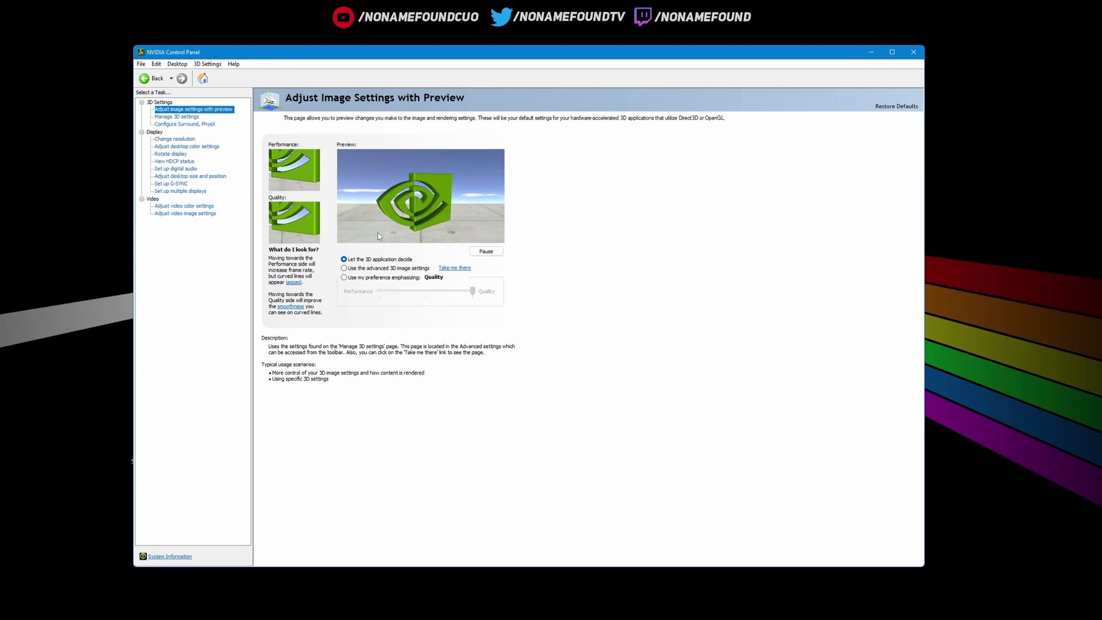
{"action": "left_click", "coordinate": [365, 269]}
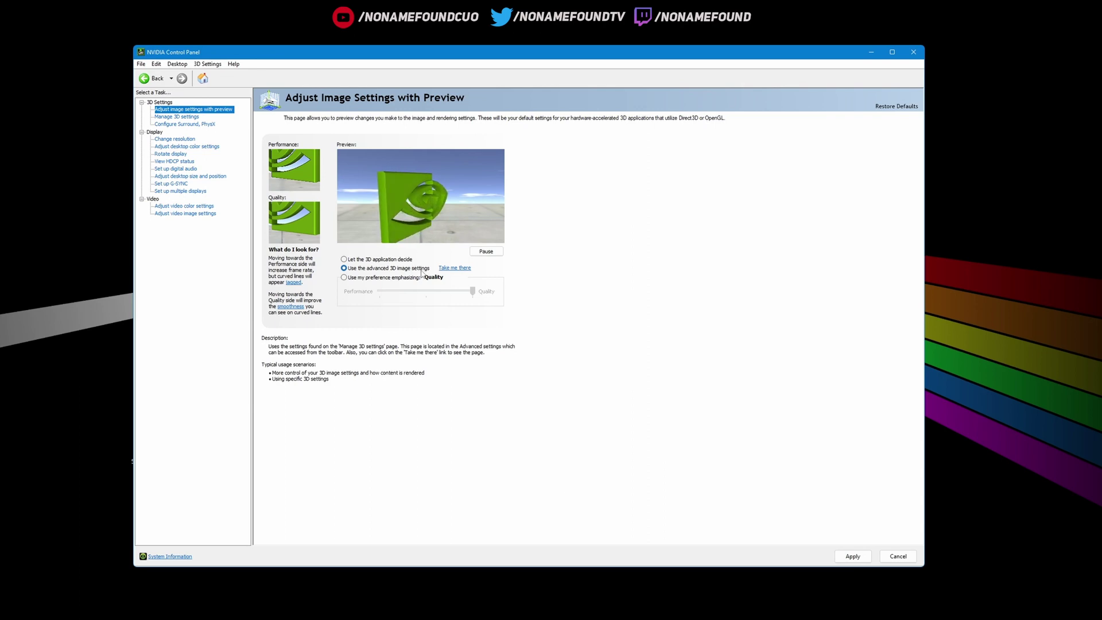
{"action": "left_click", "coordinate": [853, 557]}
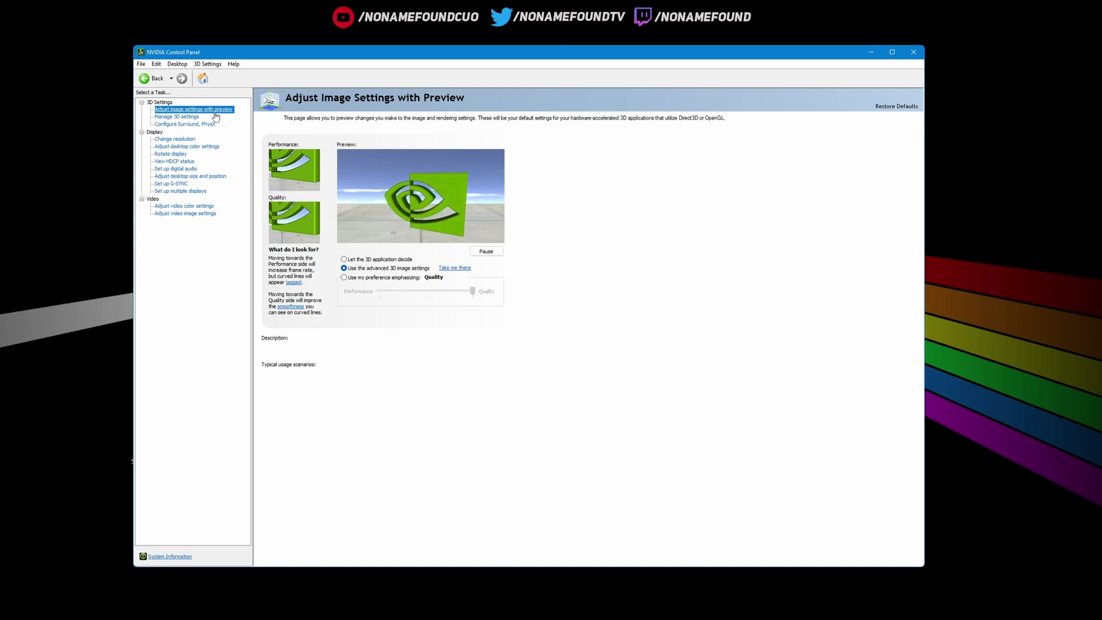
- Open the global Manage 3D settings and check the Image Scaling options, keeping it Off
{"action": "left_click", "coordinate": [179, 116]}
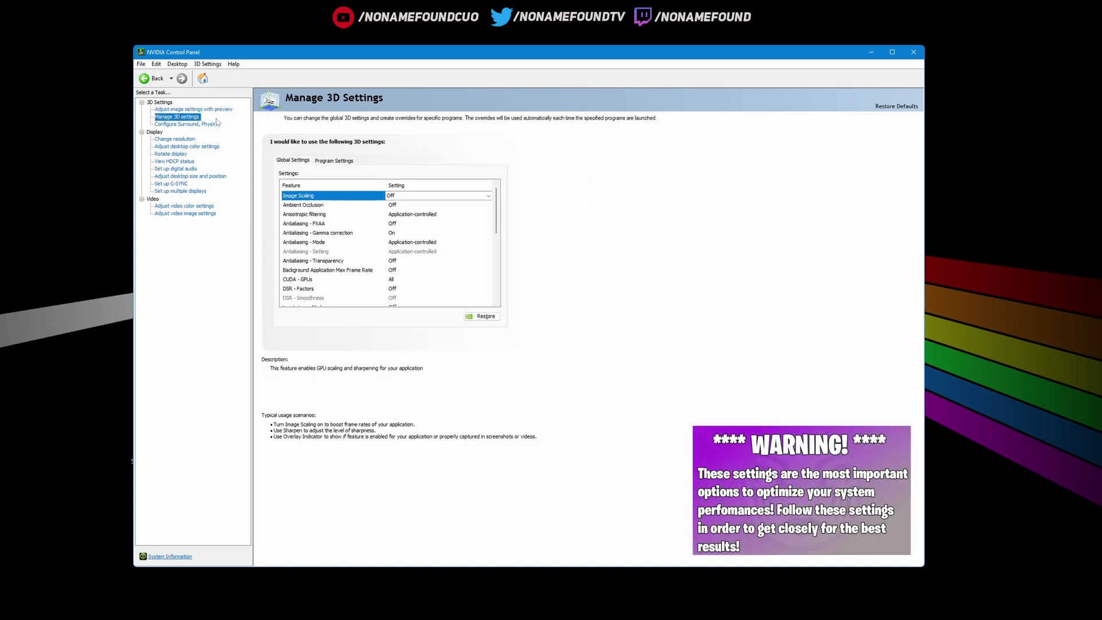
{"action": "scroll", "coordinate": [423, 257], "scroll_direction": "down", "scroll_amount": 3}
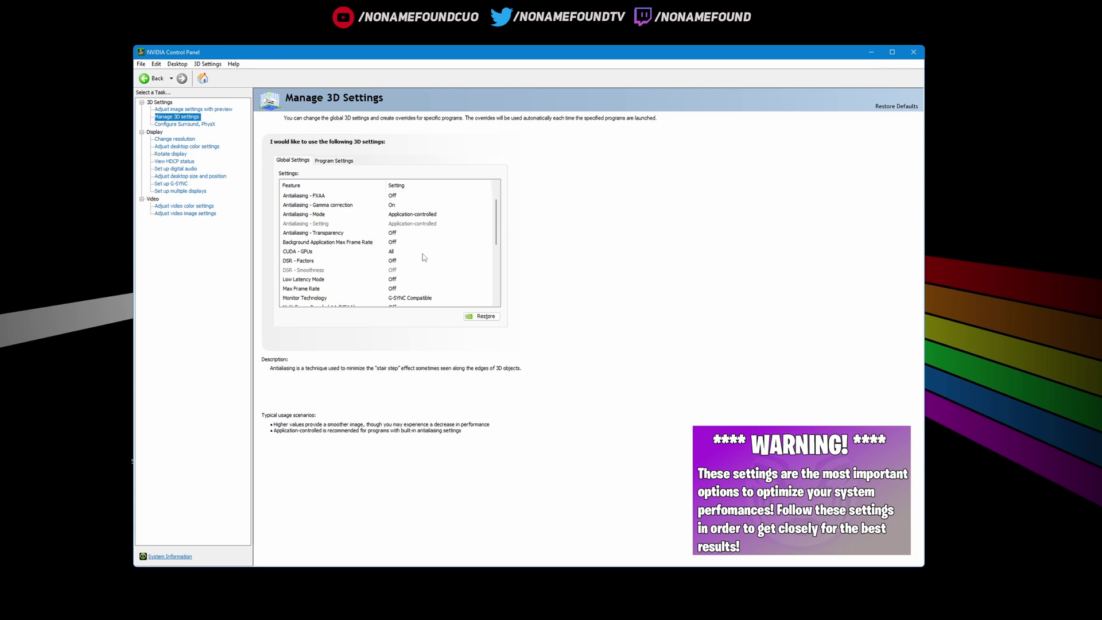
{"action": "scroll", "coordinate": [422, 254], "scroll_direction": "up", "scroll_amount": 3}
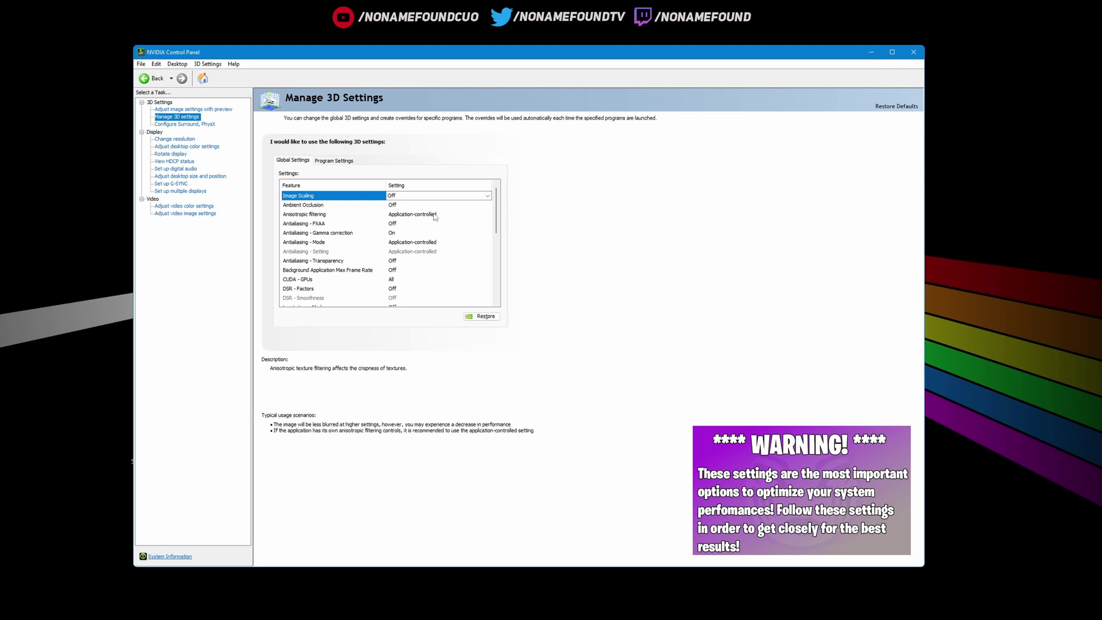
{"action": "left_click", "coordinate": [422, 195]}
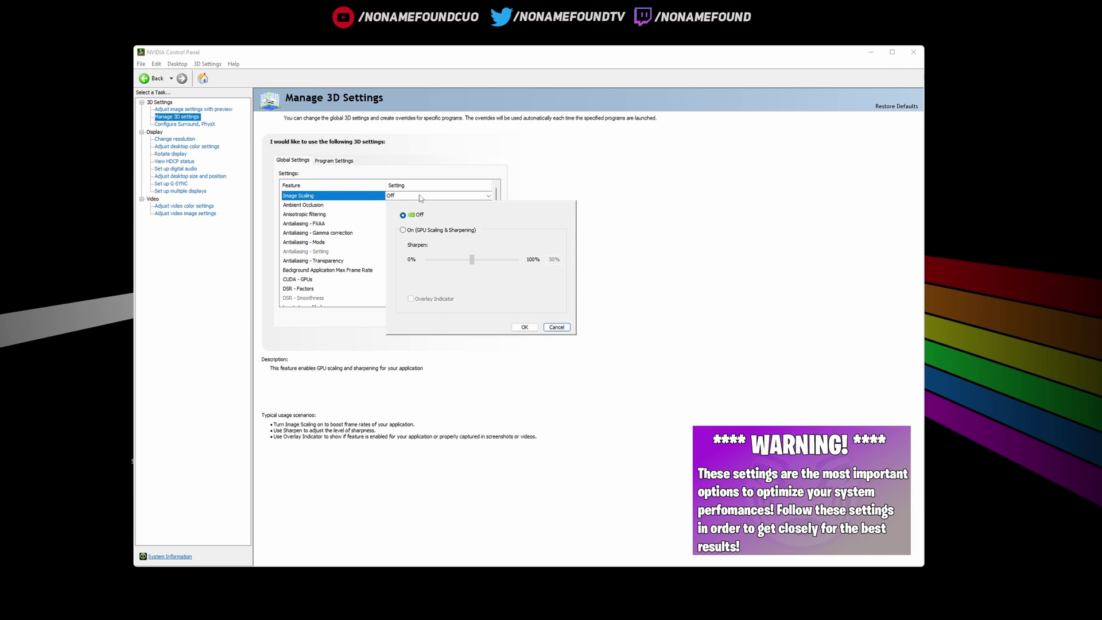
{"action": "left_click", "coordinate": [419, 197]}
{"action": "left_click", "coordinate": [420, 197]}
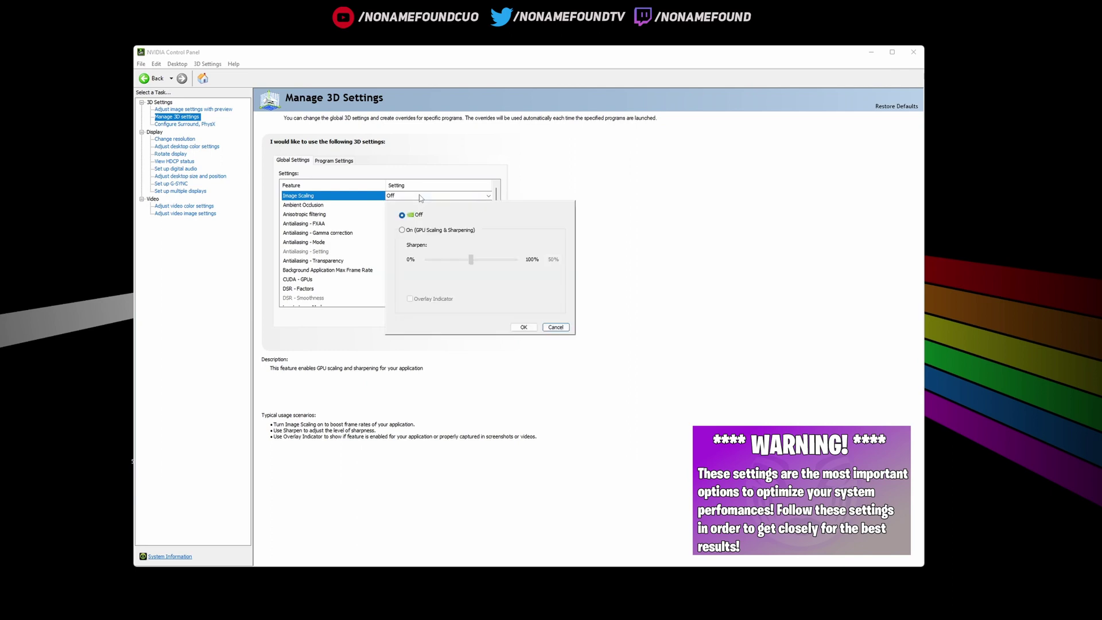
{"action": "left_click", "coordinate": [419, 197]}
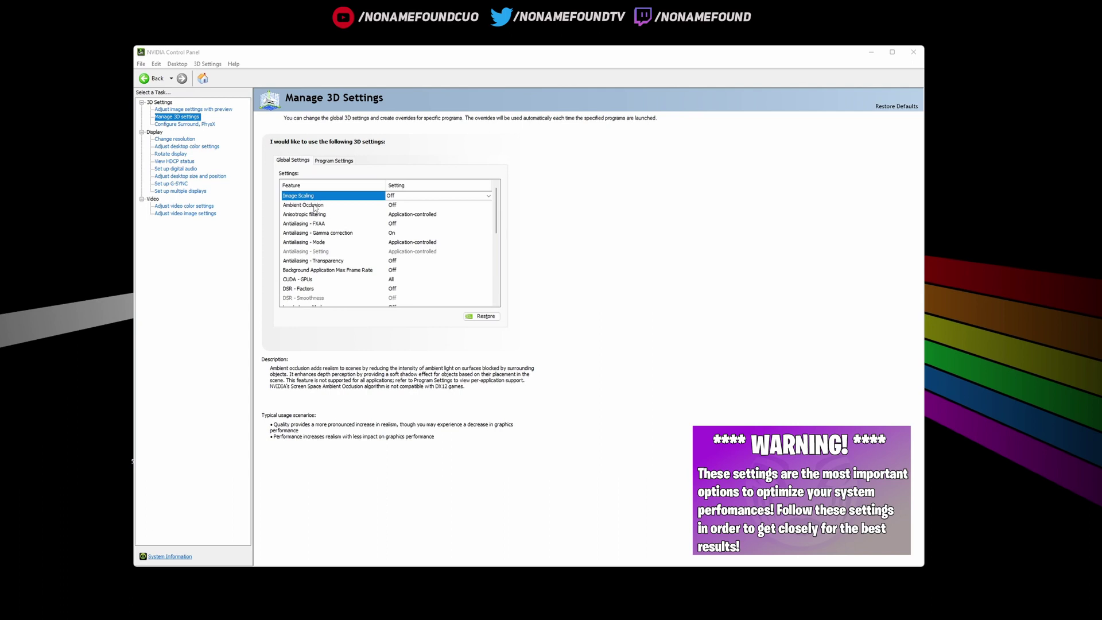
- Set Ambient Occlusion to Performance in the global 3D settings
{"action": "left_click", "coordinate": [400, 208]}
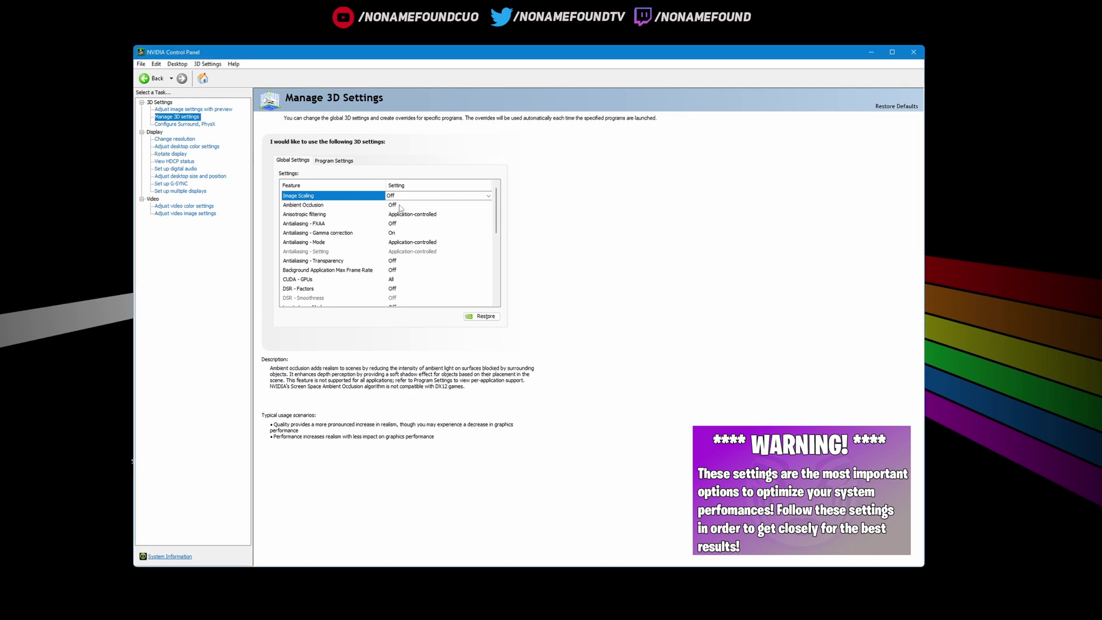
{"action": "left_click", "coordinate": [401, 207]}
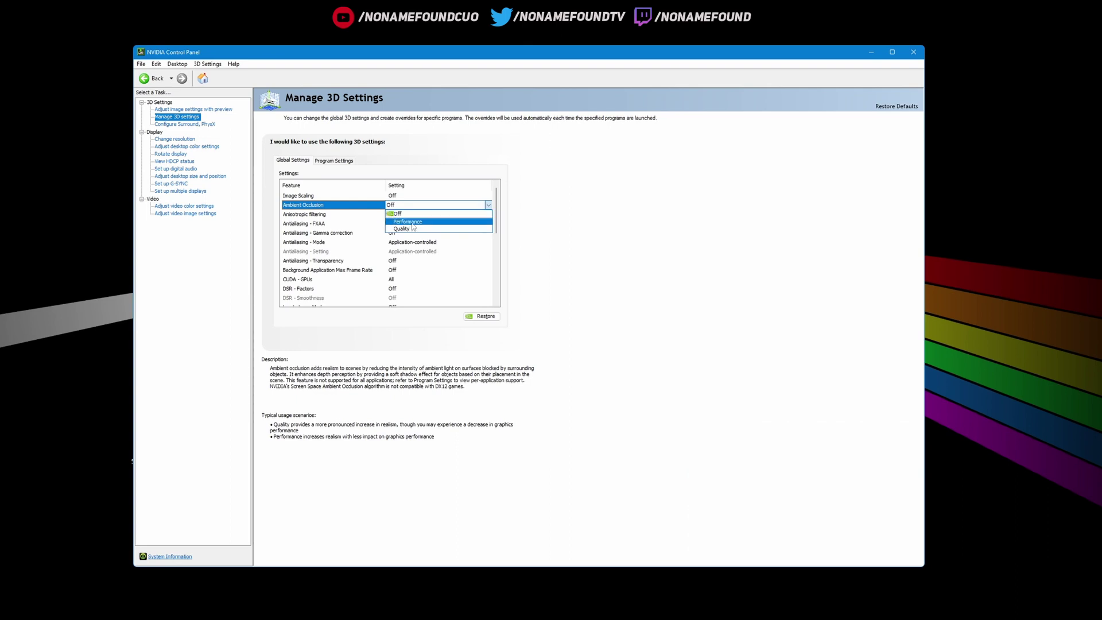
{"action": "left_click", "coordinate": [399, 221]}
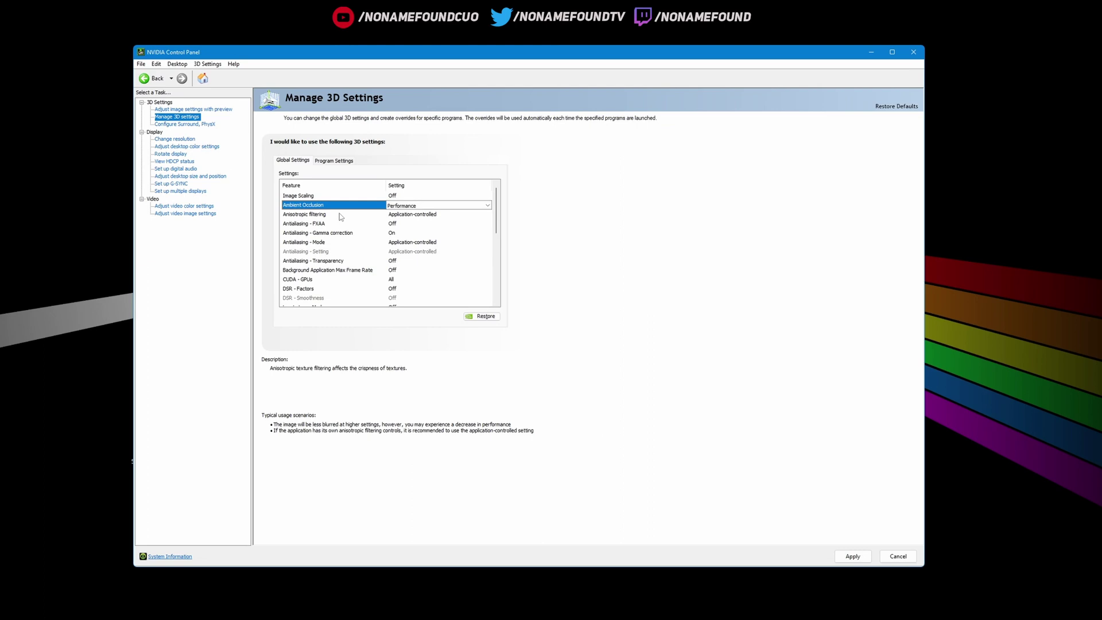
- Check the Antialiasing - FXAA and Antialiasing - Transparency options, keeping both Off
{"action": "left_click", "coordinate": [396, 228]}
{"action": "left_click", "coordinate": [398, 228]}
{"action": "left_click", "coordinate": [411, 229]}
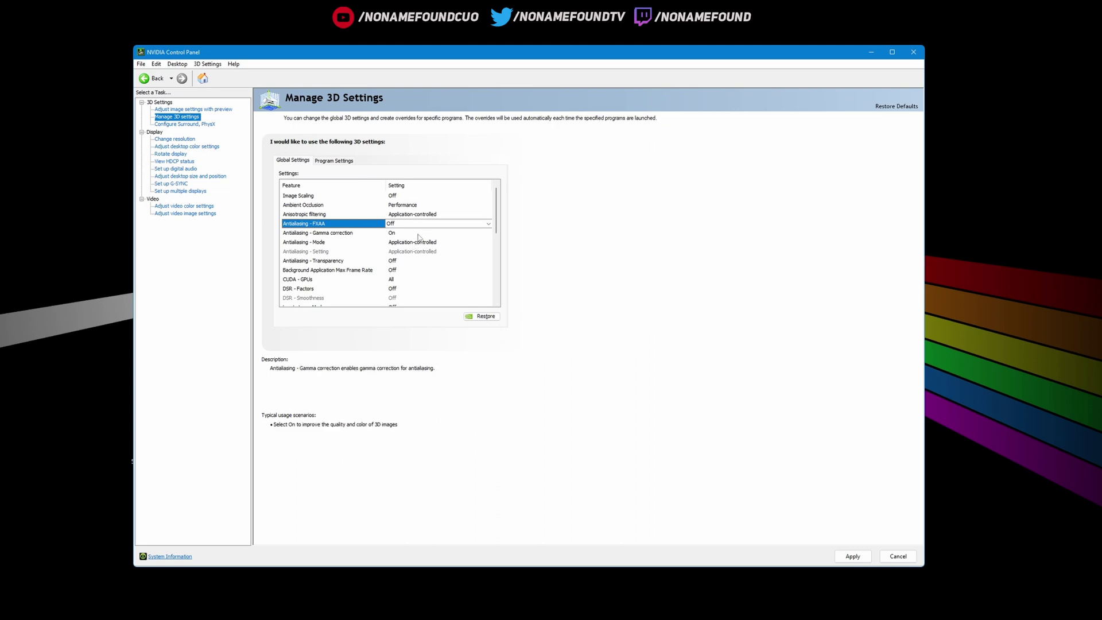
{"action": "left_click", "coordinate": [398, 261]}
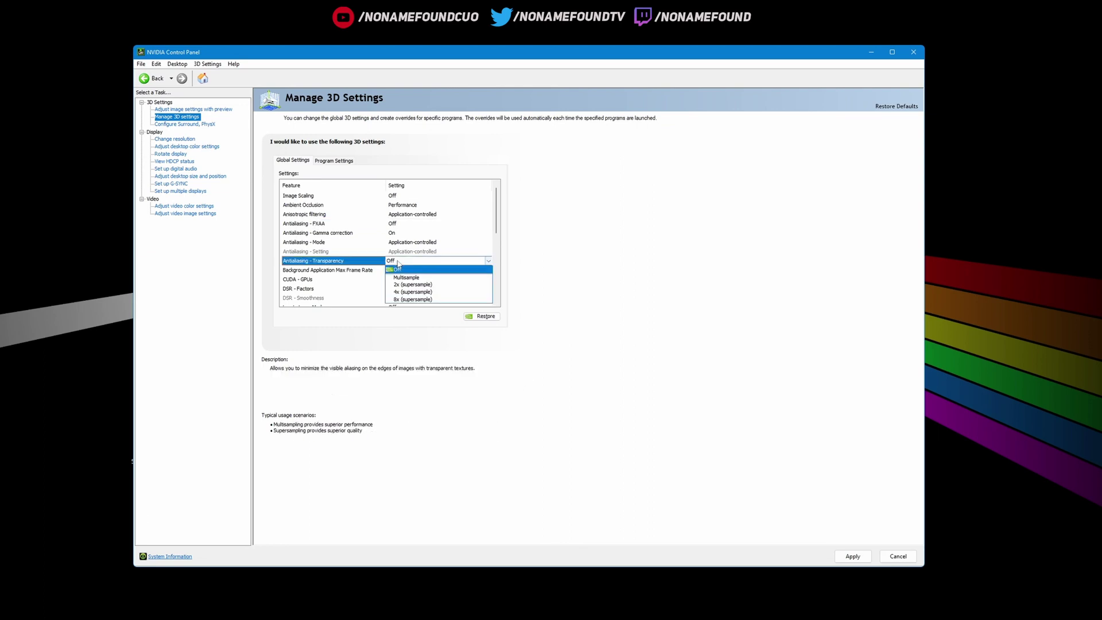
{"action": "left_click", "coordinate": [398, 261]}
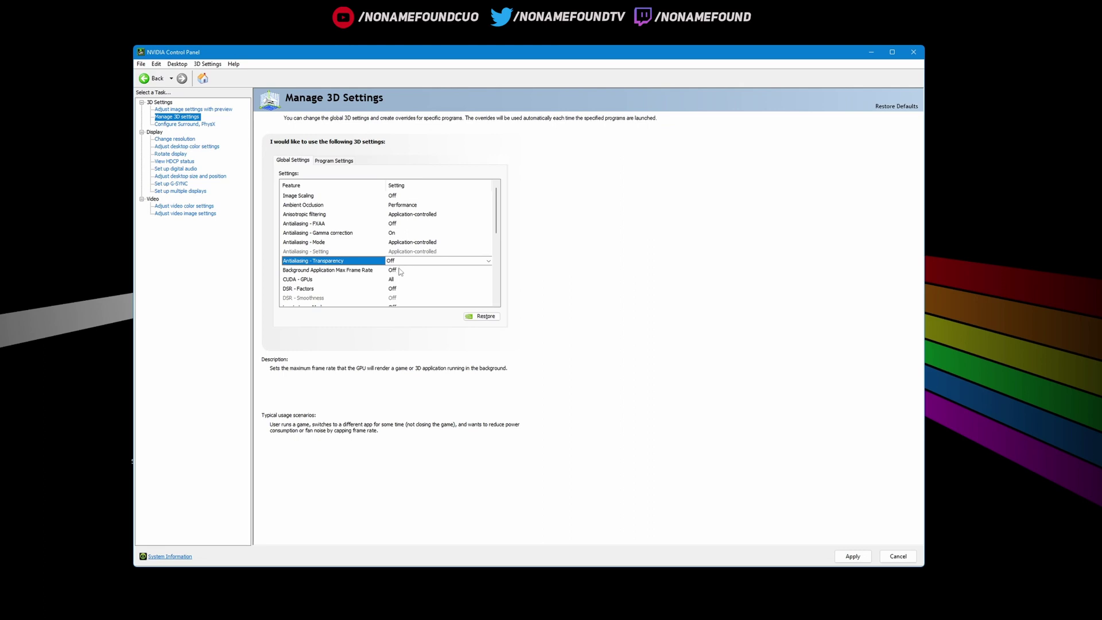
- Check the Background Application Max Frame Rate and CUDA - GPUs options, keeping them at Off and All
{"action": "left_click", "coordinate": [396, 272]}
{"action": "left_click", "coordinate": [396, 272]}
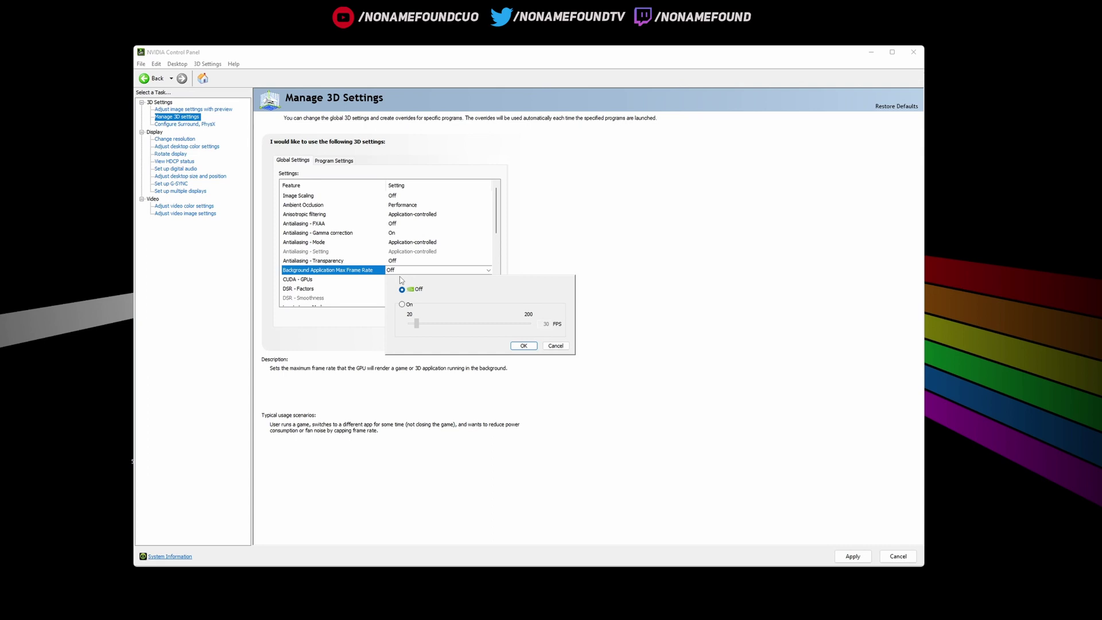
{"action": "left_click", "coordinate": [518, 264]}
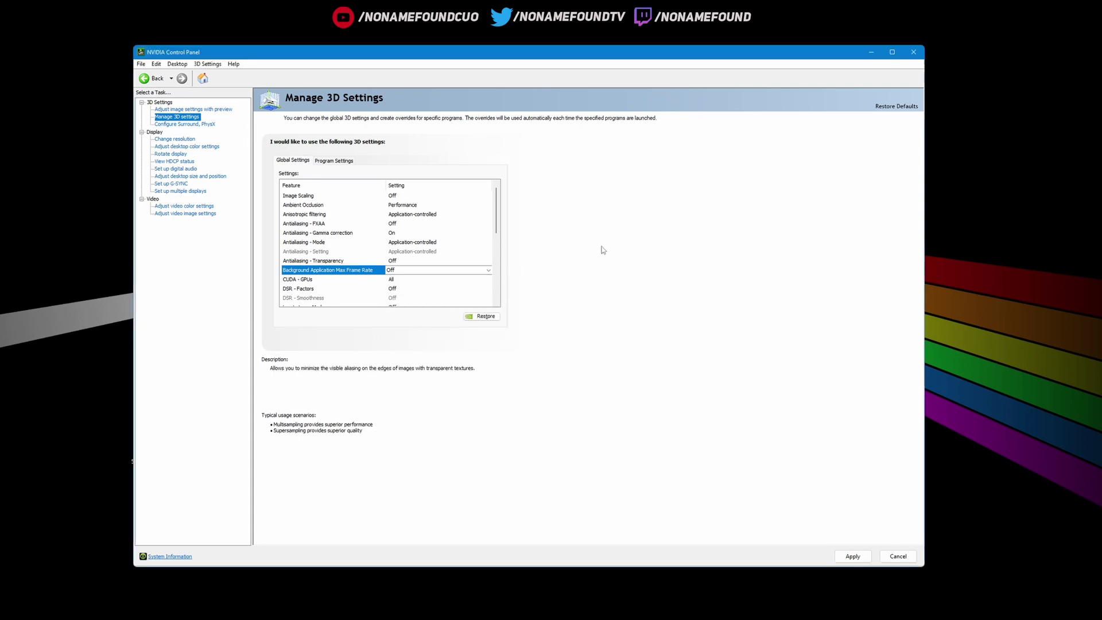
{"action": "left_click", "coordinate": [403, 280]}
{"action": "left_click", "coordinate": [404, 280]}
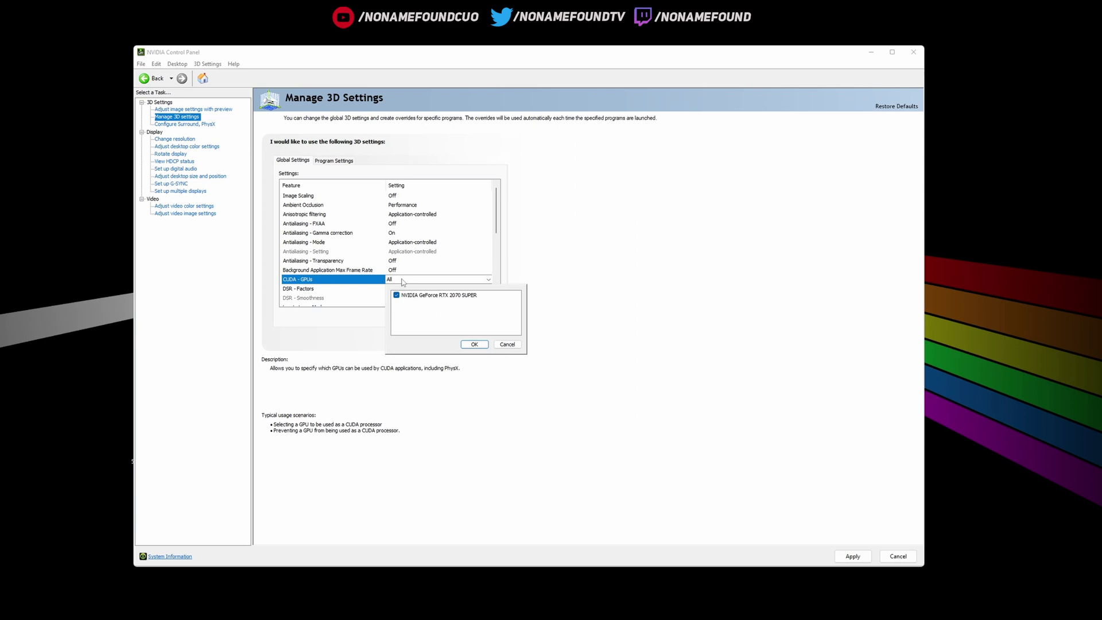
{"action": "left_click", "coordinate": [403, 282]}
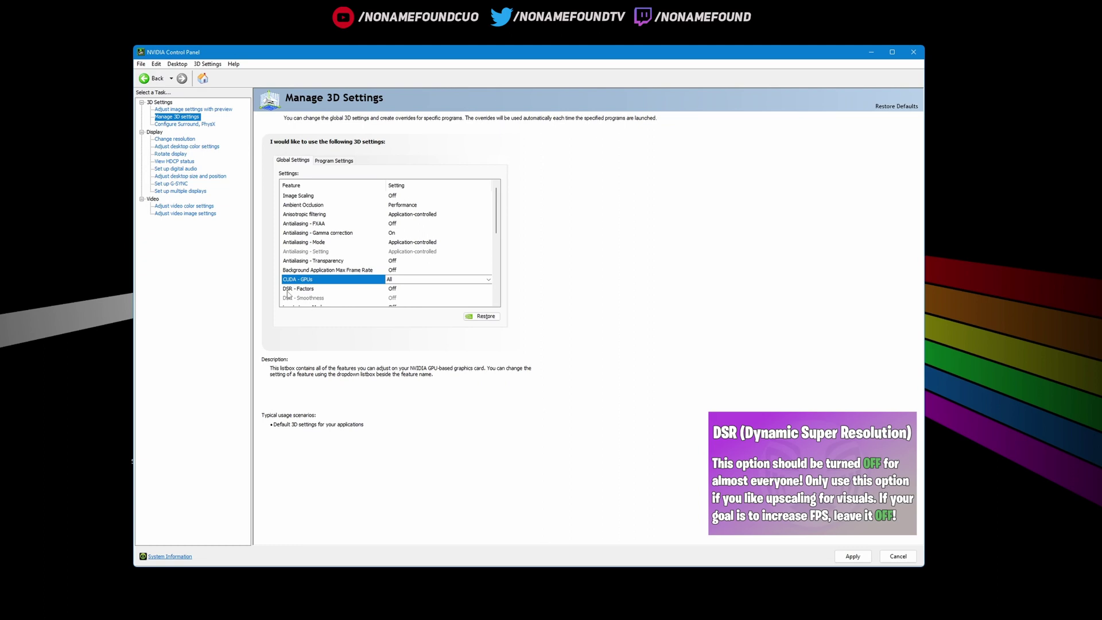
- Enable the 2.00x and 4.00x legacy scaling options for DSR - Factors
{"action": "left_click", "coordinate": [406, 292]}
{"action": "left_click", "coordinate": [405, 291]}
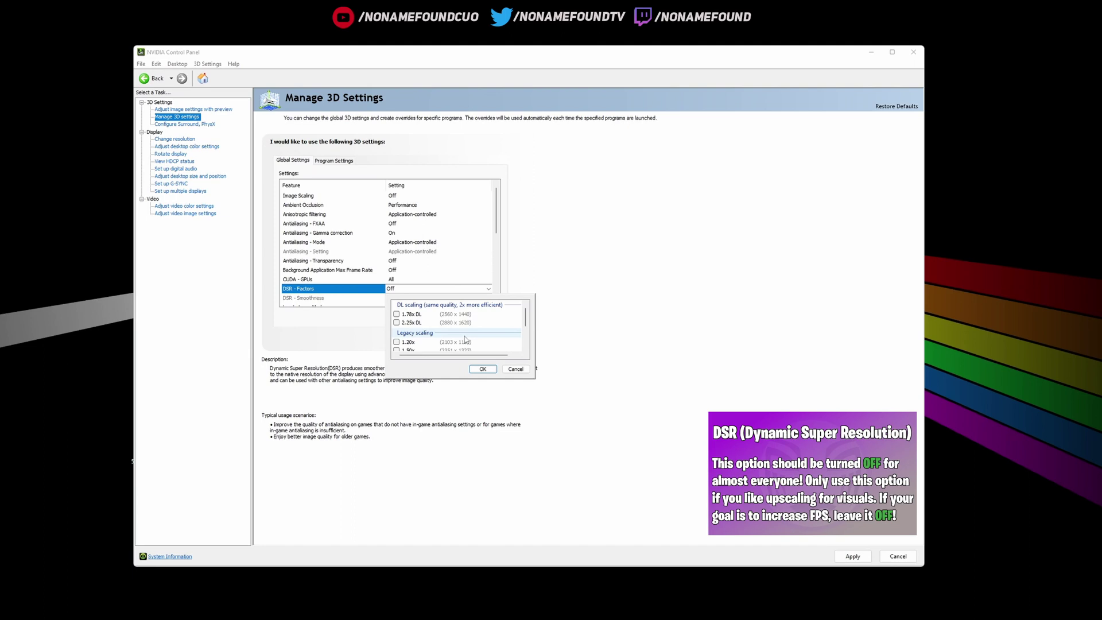
{"action": "scroll", "coordinate": [465, 340], "scroll_direction": "down", "scroll_amount": 1}
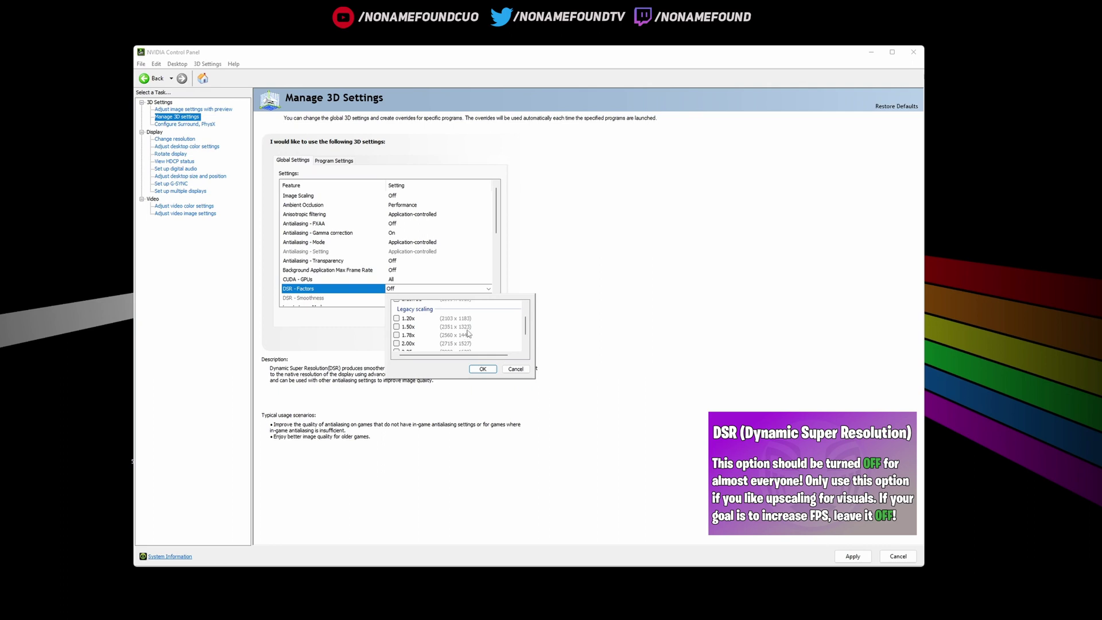
{"action": "scroll", "coordinate": [466, 332], "scroll_direction": "down", "scroll_amount": 1}
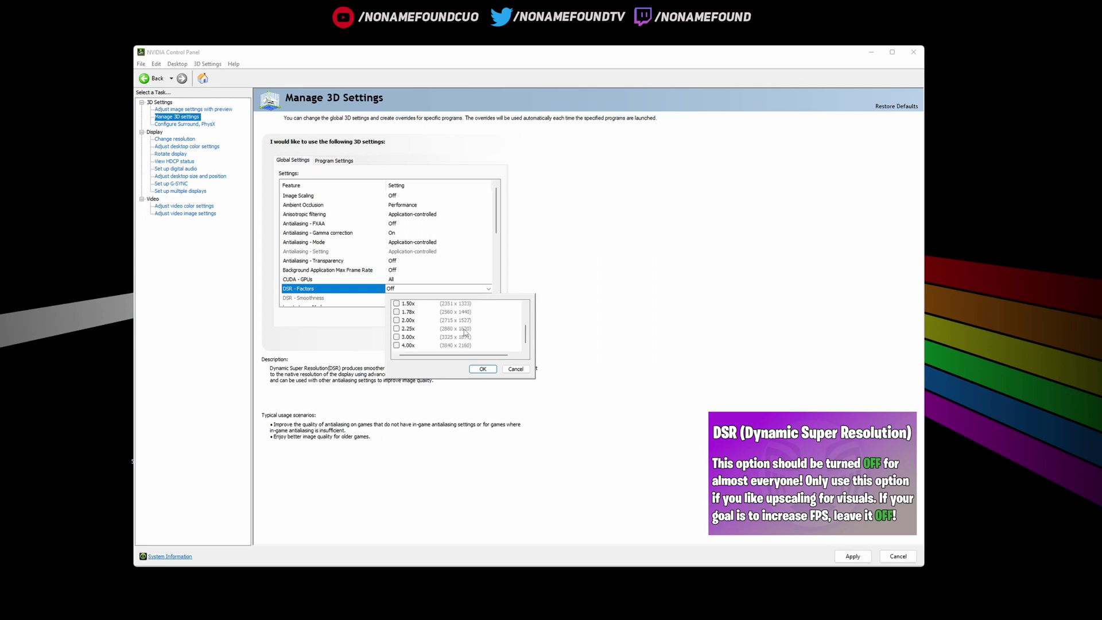
{"action": "left_click", "coordinate": [397, 320]}
{"action": "left_click", "coordinate": [397, 345]}
{"action": "left_click", "coordinate": [483, 369]}
- Clear the 2.00x and 4.00x legacy scaling factors to turn DSR - Factors Off, and recheck its options
{"action": "left_click", "coordinate": [460, 288]}
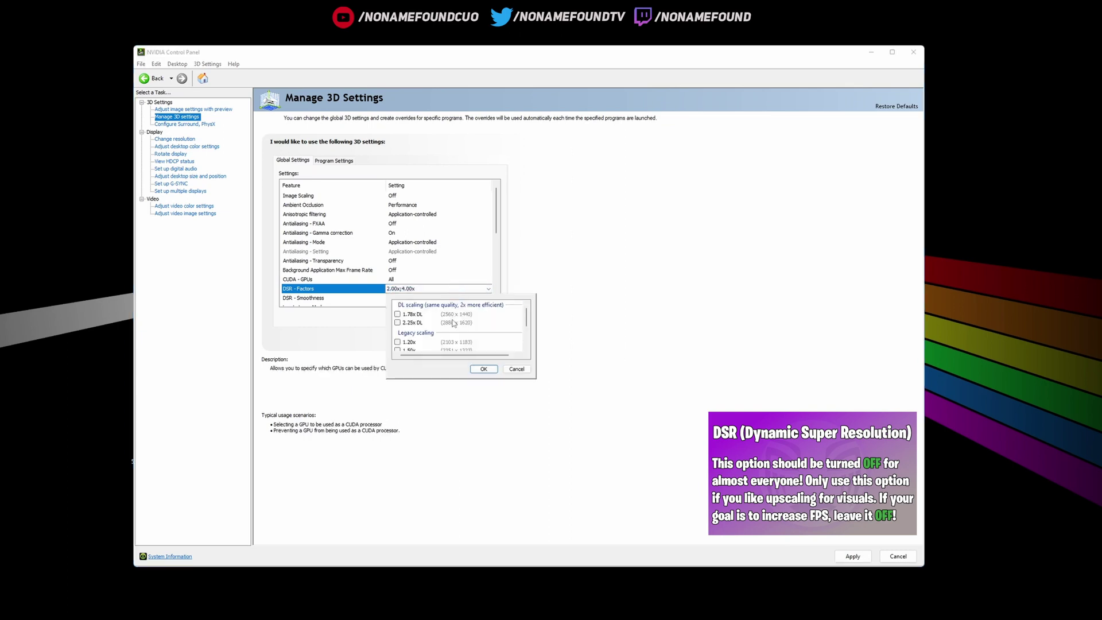
{"action": "scroll", "coordinate": [452, 316], "scroll_direction": "down", "scroll_amount": 3}
{"action": "left_click", "coordinate": [397, 321]}
{"action": "left_click", "coordinate": [397, 346]}
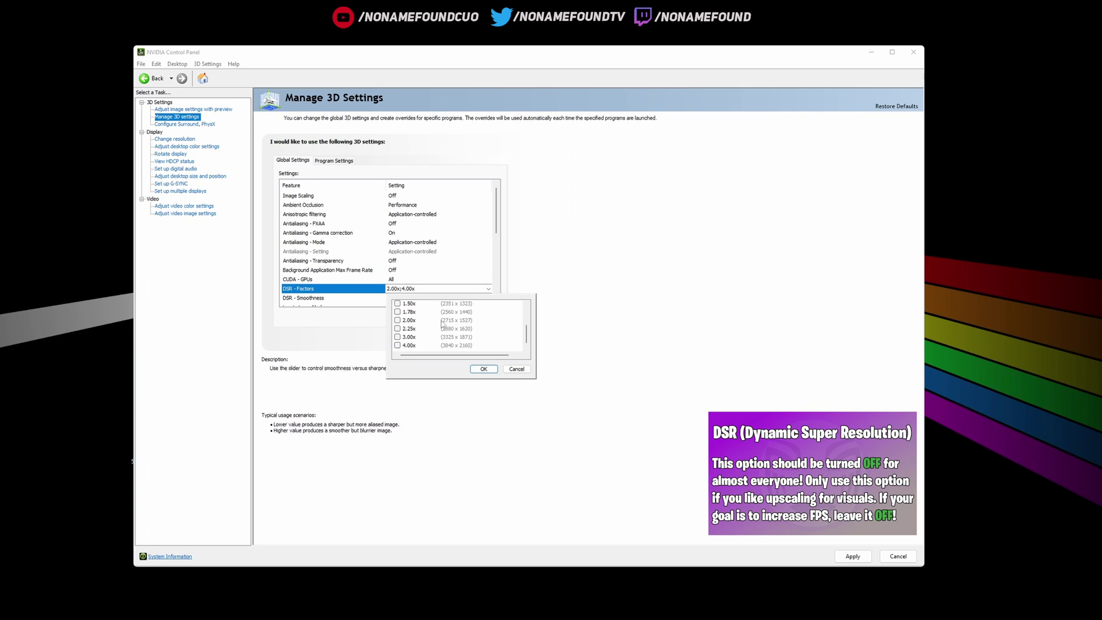
{"action": "left_click", "coordinate": [484, 369]}
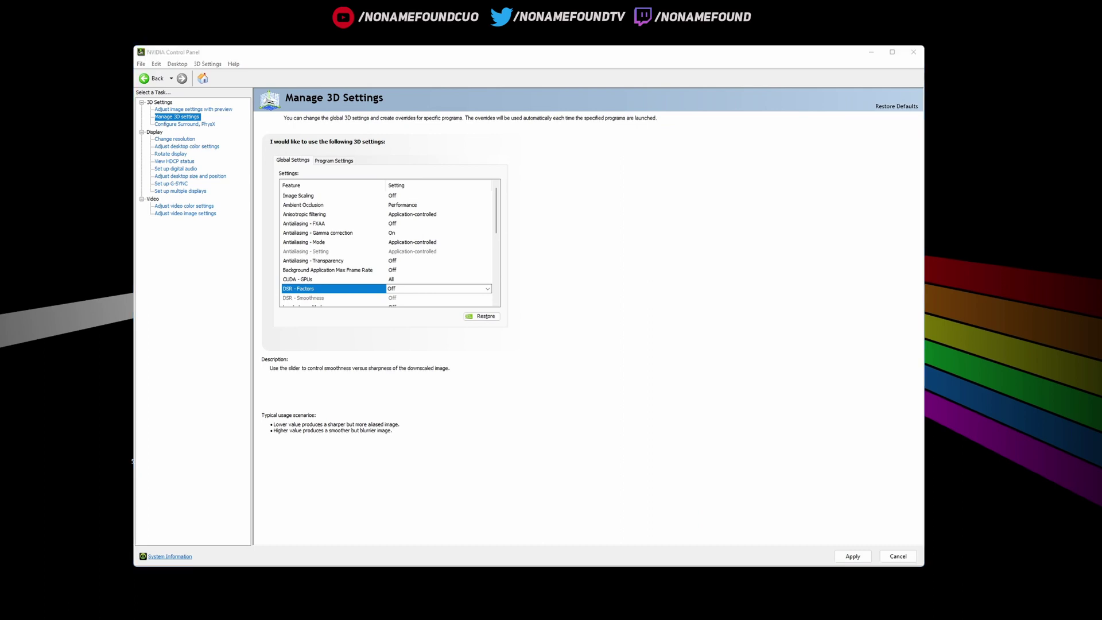
{"action": "scroll", "coordinate": [434, 261], "scroll_direction": "down", "scroll_amount": 1}
{"action": "left_click", "coordinate": [433, 260]}
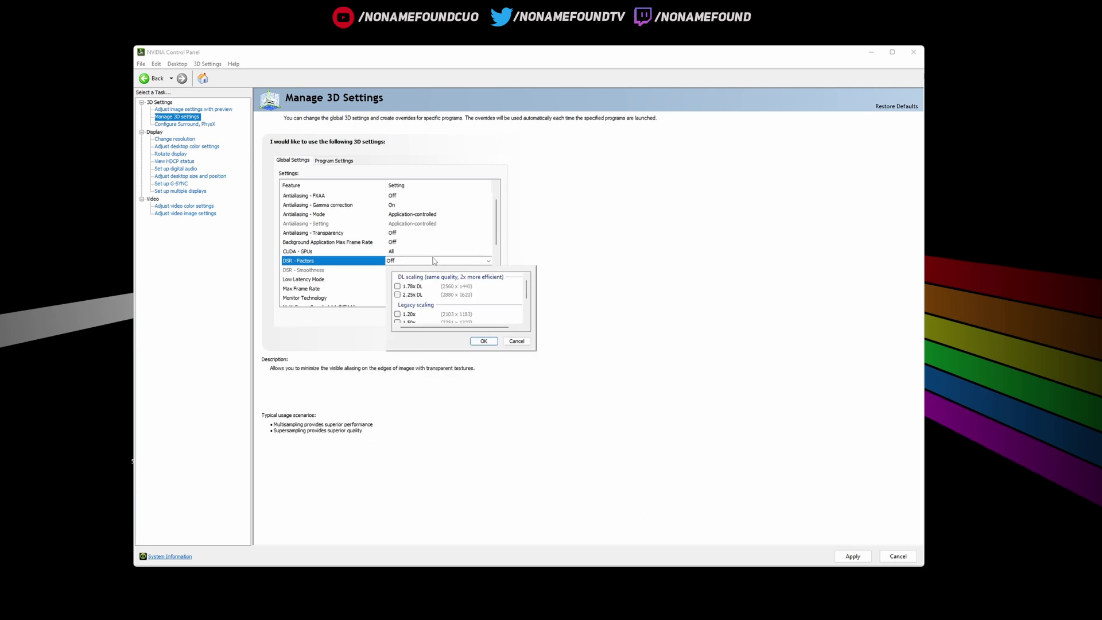
{"action": "left_click", "coordinate": [548, 245]}
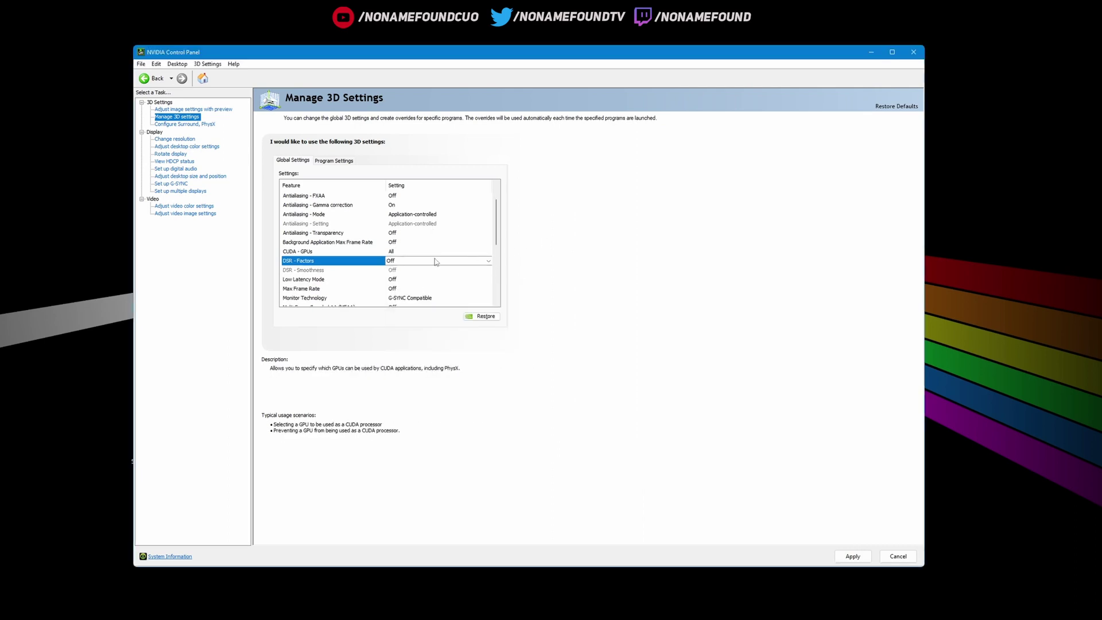
- Set Low Latency Mode to On in the global 3D settings
{"action": "left_click", "coordinate": [401, 280]}
{"action": "left_click", "coordinate": [401, 279]}
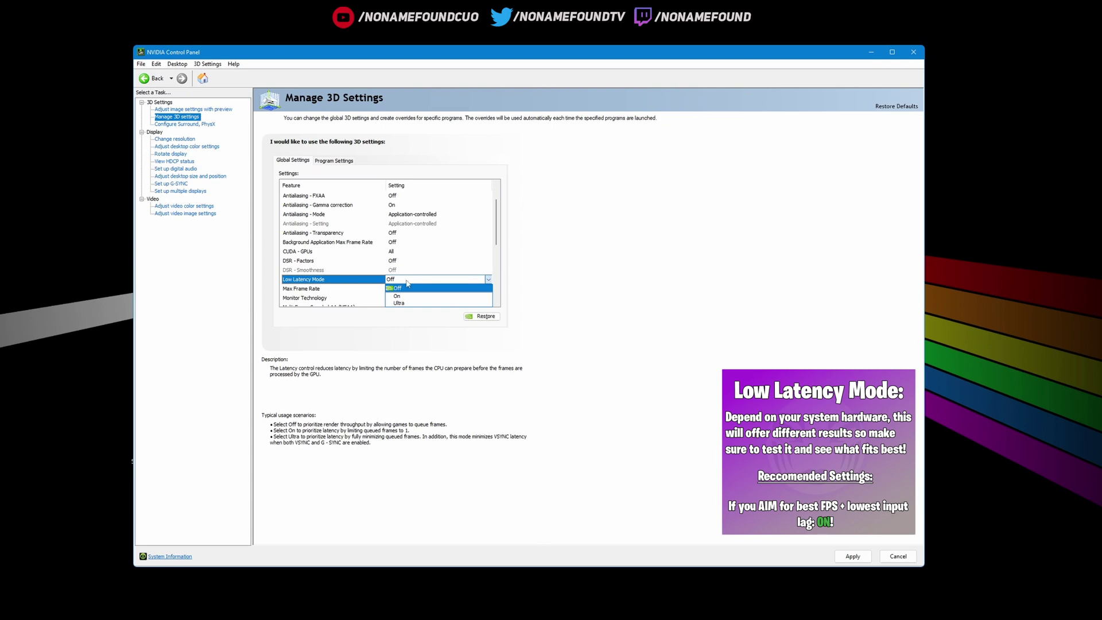
{"action": "left_click", "coordinate": [397, 297]}
- Check the Max Frame Rate options in the global 3D settings, keeping it Off
{"action": "scroll", "coordinate": [402, 290], "scroll_direction": "up", "scroll_amount": 1}
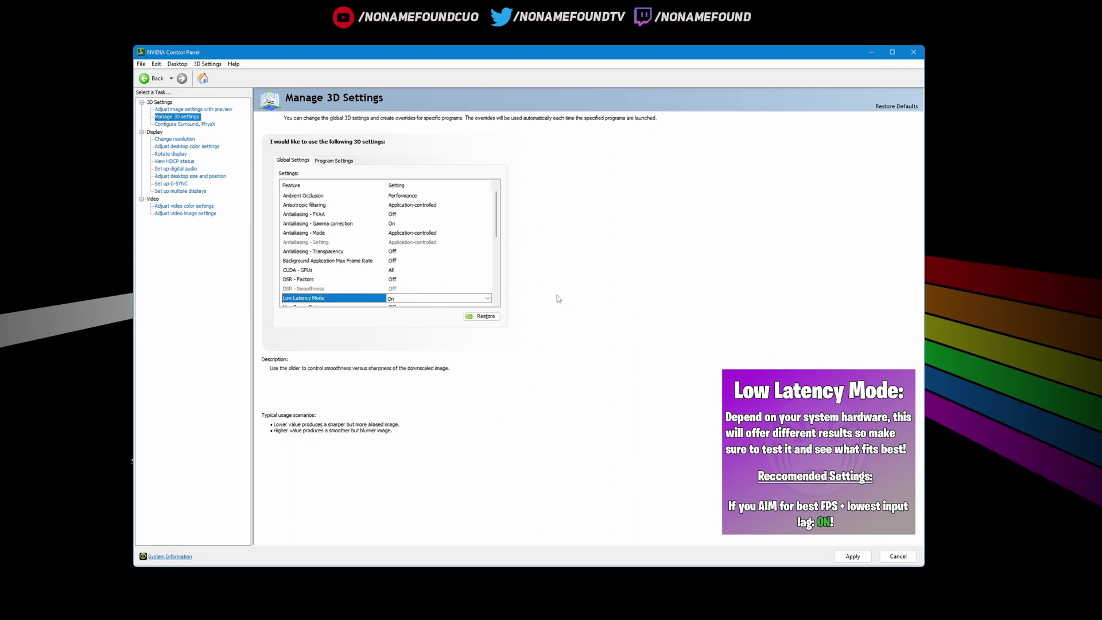
{"action": "scroll", "coordinate": [465, 236], "scroll_direction": "down", "scroll_amount": 3}
{"action": "scroll", "coordinate": [415, 279], "scroll_direction": "down", "scroll_amount": 1}
{"action": "scroll", "coordinate": [415, 279], "scroll_direction": "up", "scroll_amount": 1}
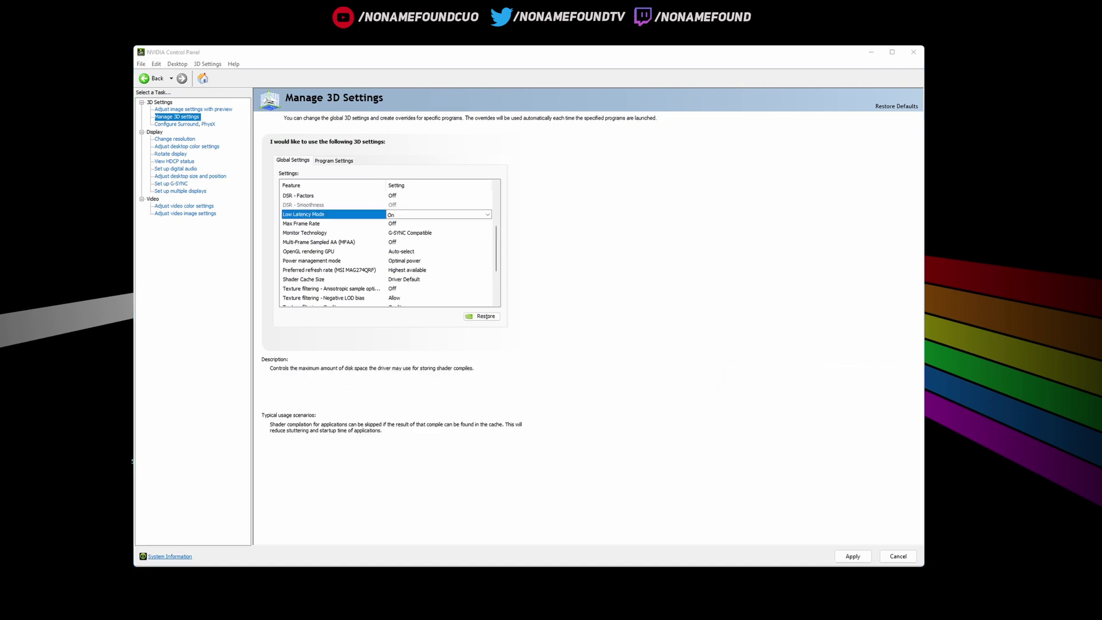
{"action": "left_click", "coordinate": [400, 224]}
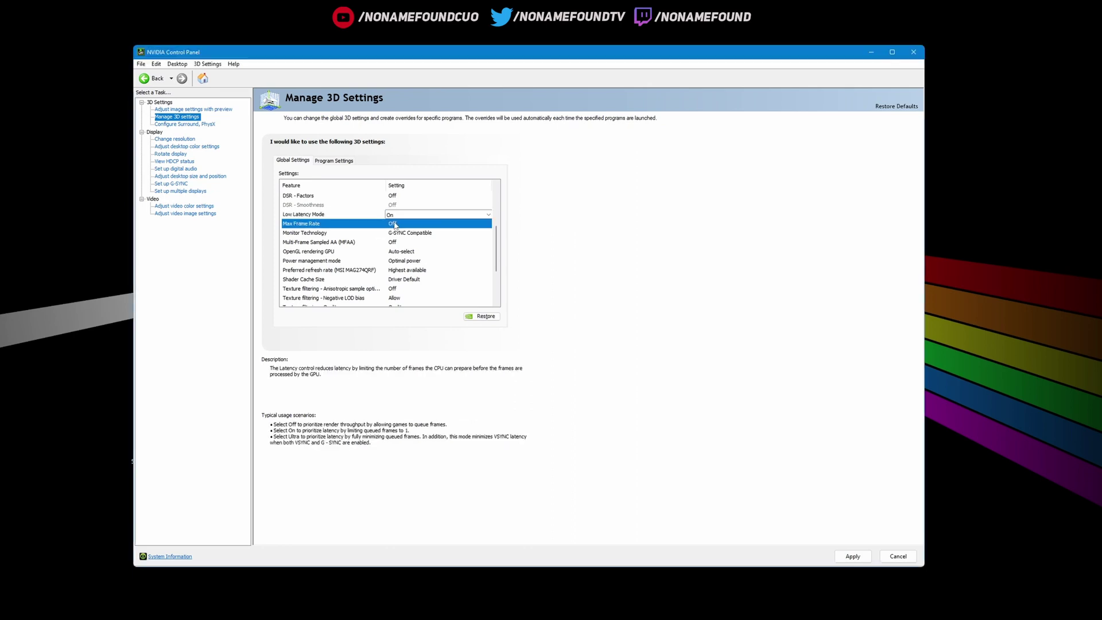
{"action": "left_click", "coordinate": [396, 224]}
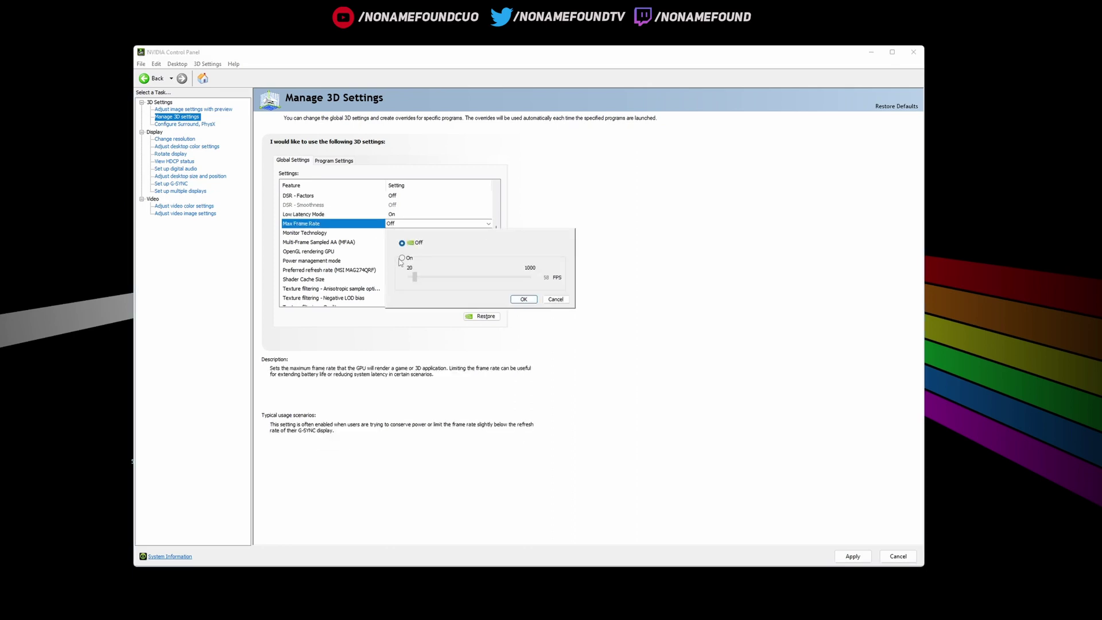
{"action": "left_click", "coordinate": [597, 235]}
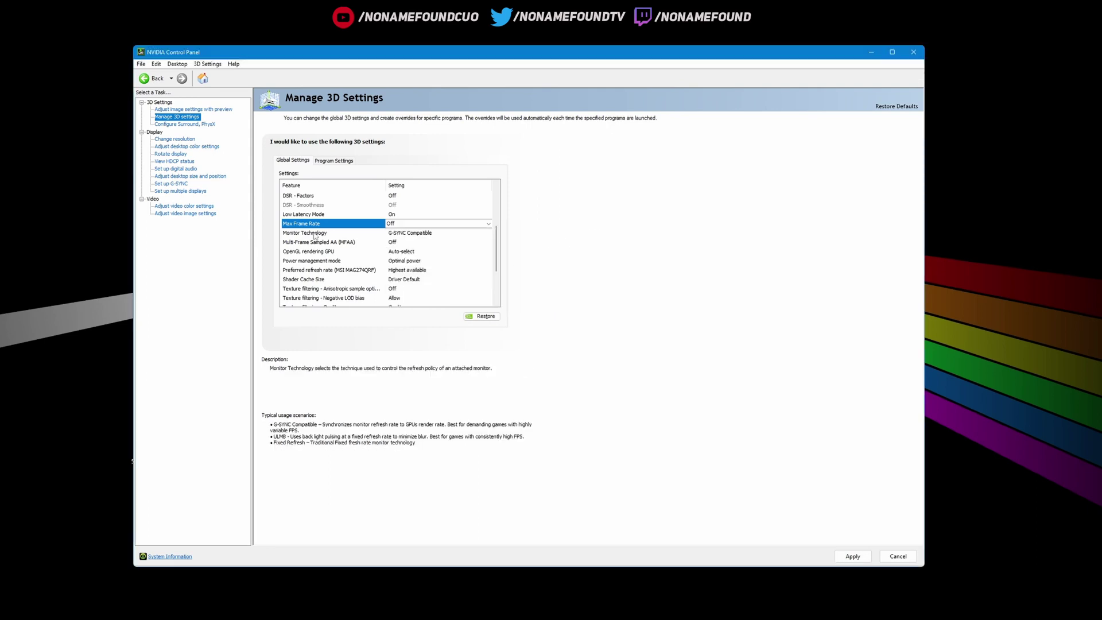
- Set Monitor Technology to Fixed Refresh in the global 3D settings
{"action": "left_click", "coordinate": [422, 235]}
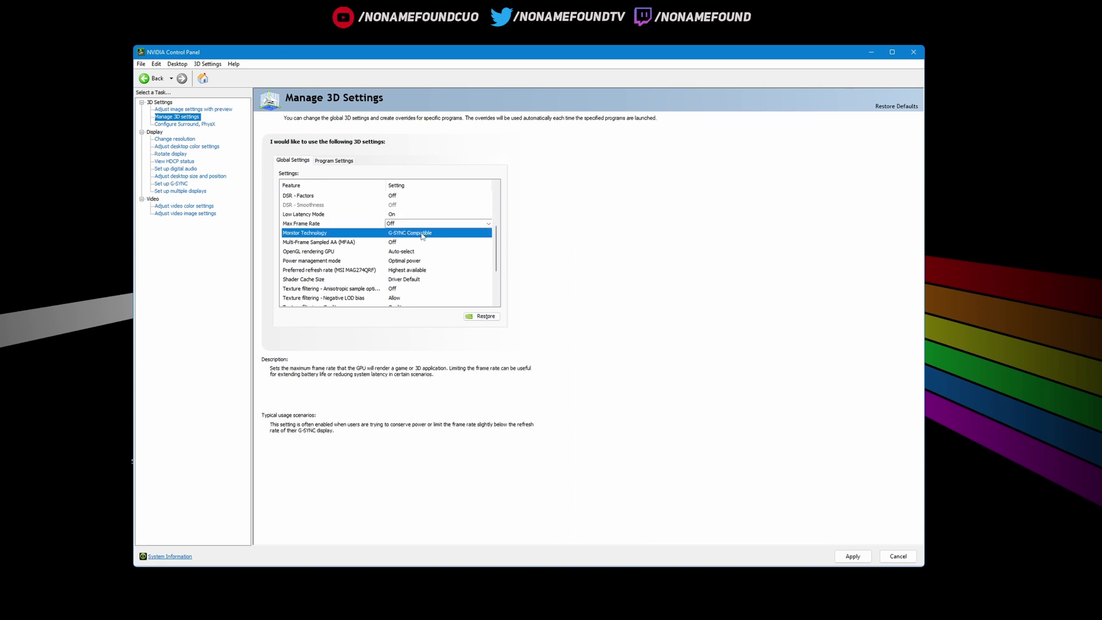
{"action": "left_click", "coordinate": [422, 234]}
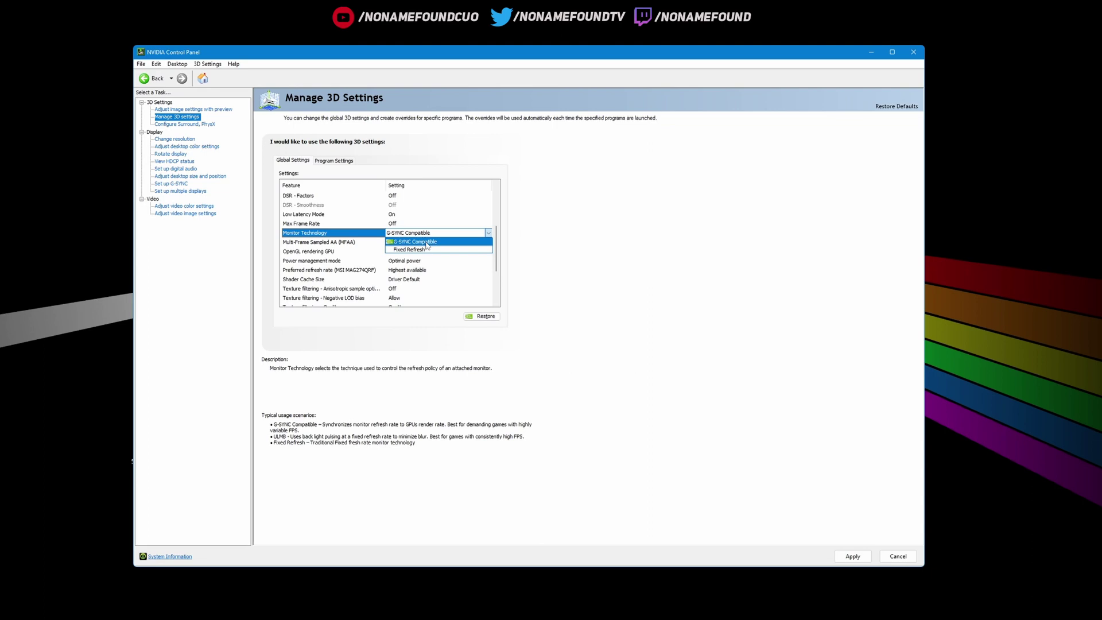
{"action": "left_click", "coordinate": [411, 250]}
{"action": "scroll", "coordinate": [423, 251], "scroll_direction": "up", "scroll_amount": 3}
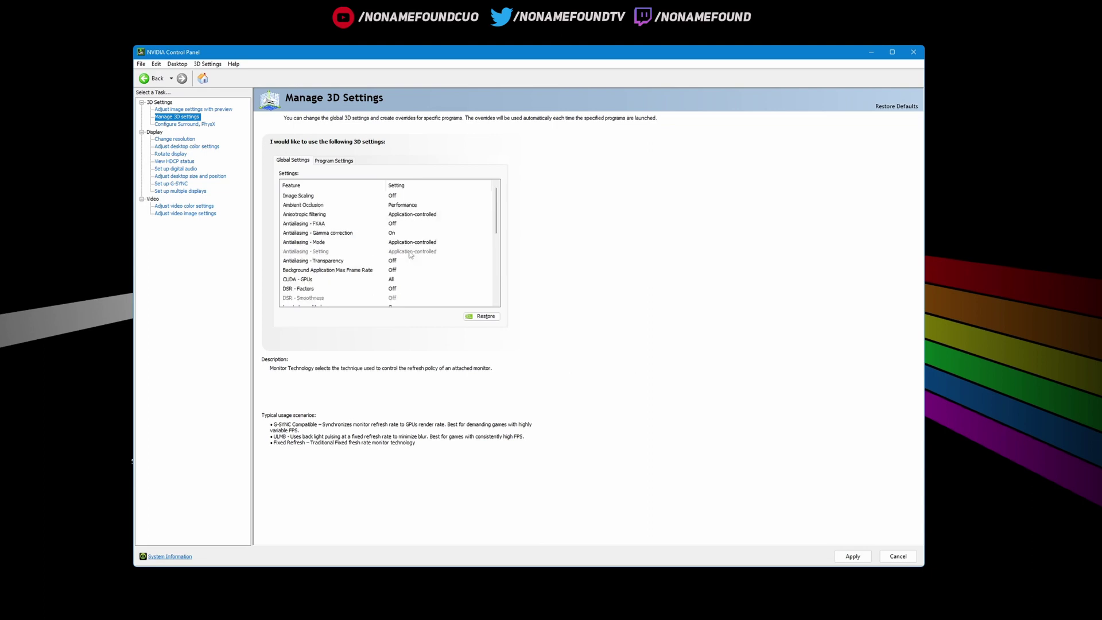
{"action": "scroll", "coordinate": [493, 270], "scroll_direction": "down", "scroll_amount": 3}
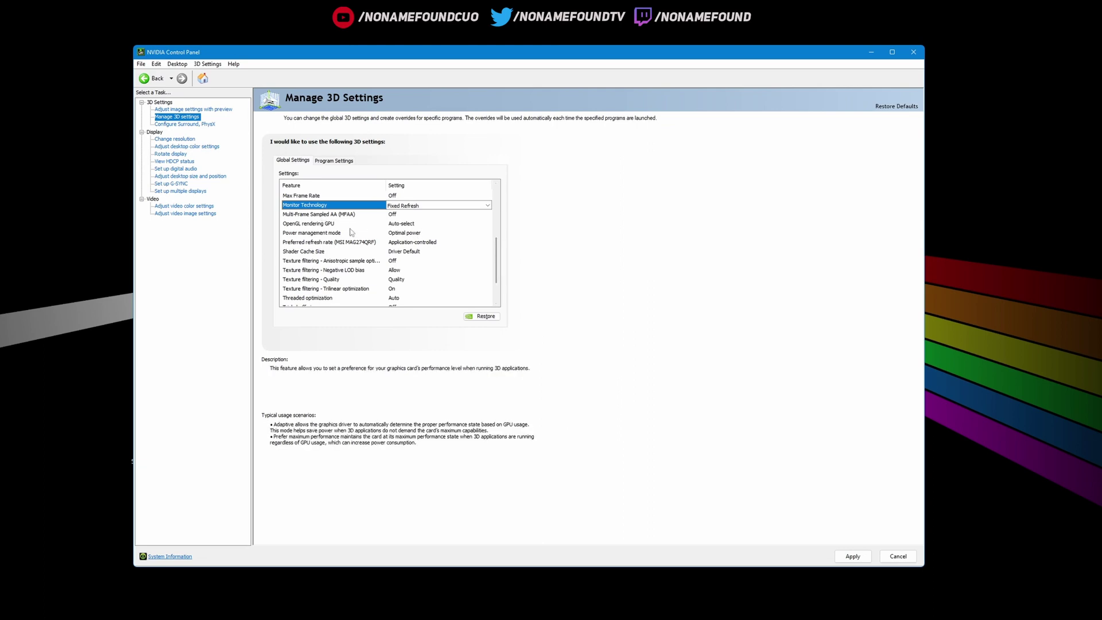
- Leave Multi-Frame Sampled AA (MFAA) Off and set the OpenGL rendering GPU to NVIDIA GeForce RTX 2070 SUPER
{"action": "left_click", "coordinate": [297, 215]}
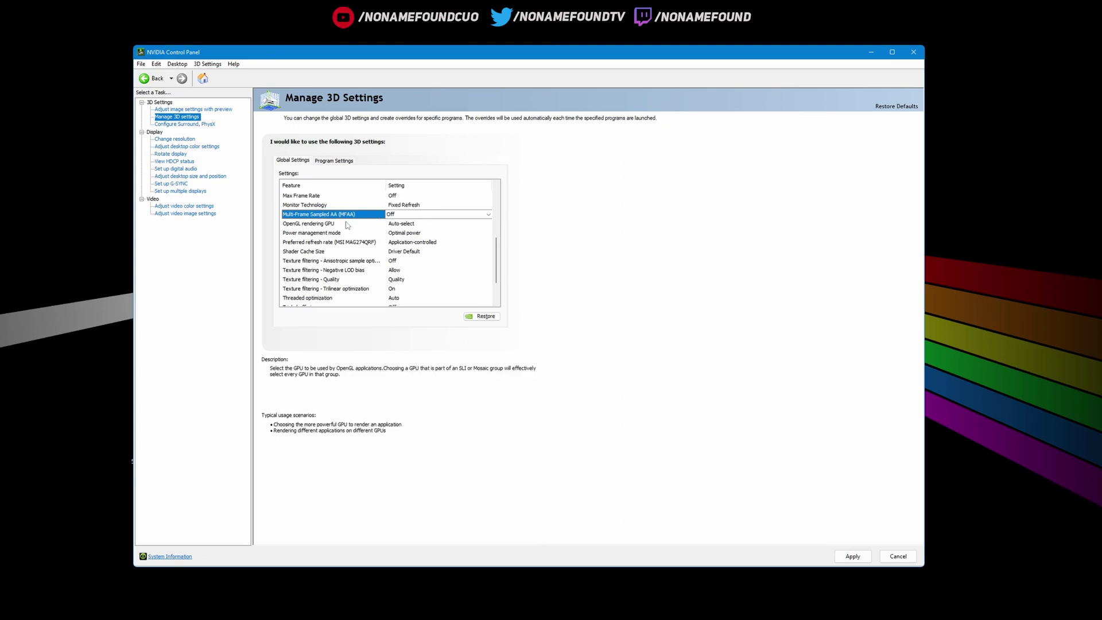
{"action": "left_click", "coordinate": [410, 225]}
{"action": "left_click", "coordinate": [411, 225]}
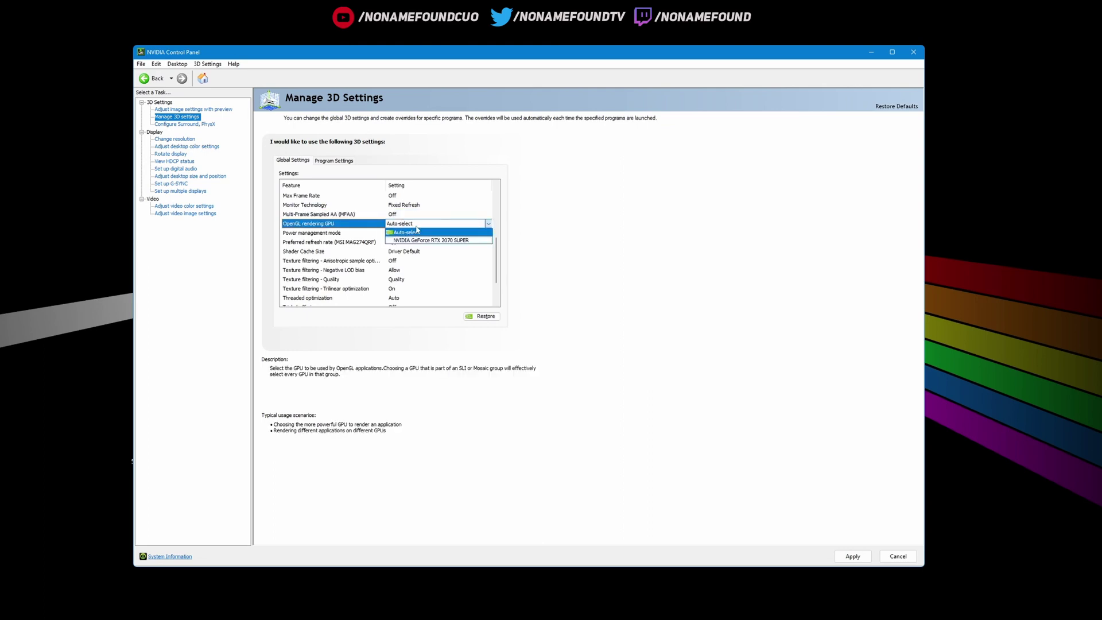
{"action": "left_click", "coordinate": [422, 241]}
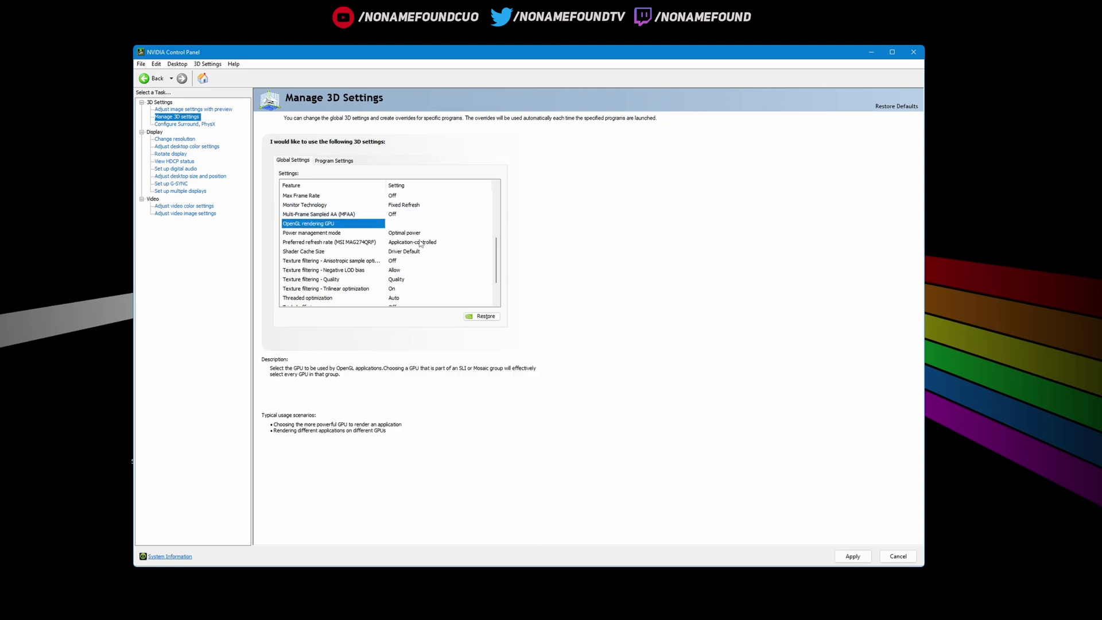
{"action": "scroll", "coordinate": [476, 263], "scroll_direction": "up", "scroll_amount": 3}
{"action": "scroll", "coordinate": [495, 270], "scroll_direction": "down", "scroll_amount": 3}
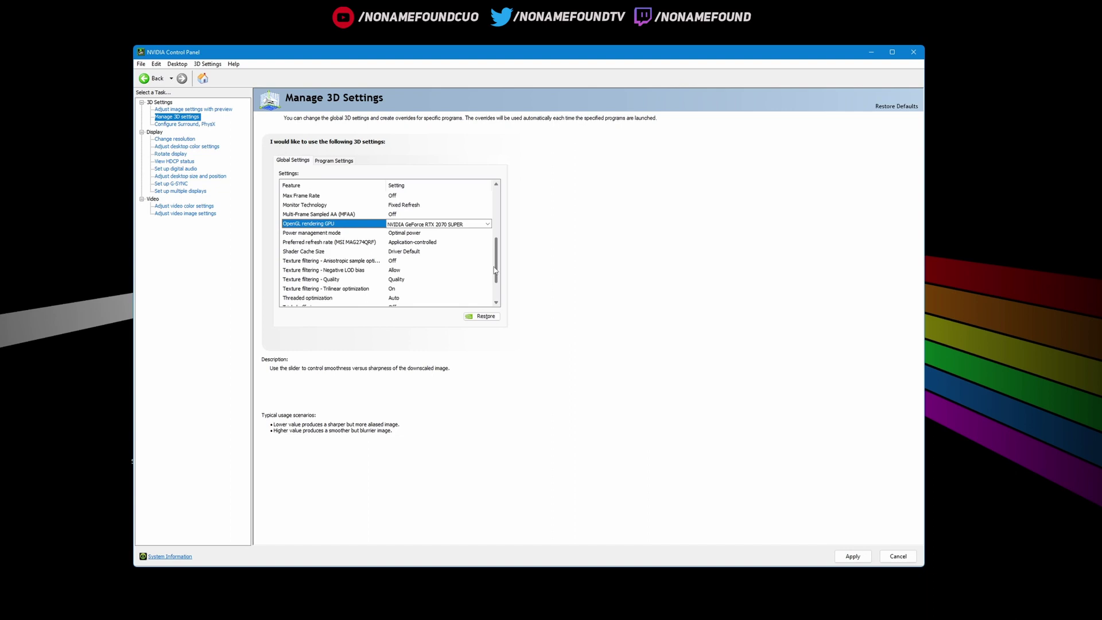
- Set Power management mode to Prefer maximum performance in the global 3D settings
{"action": "left_click", "coordinate": [411, 234]}
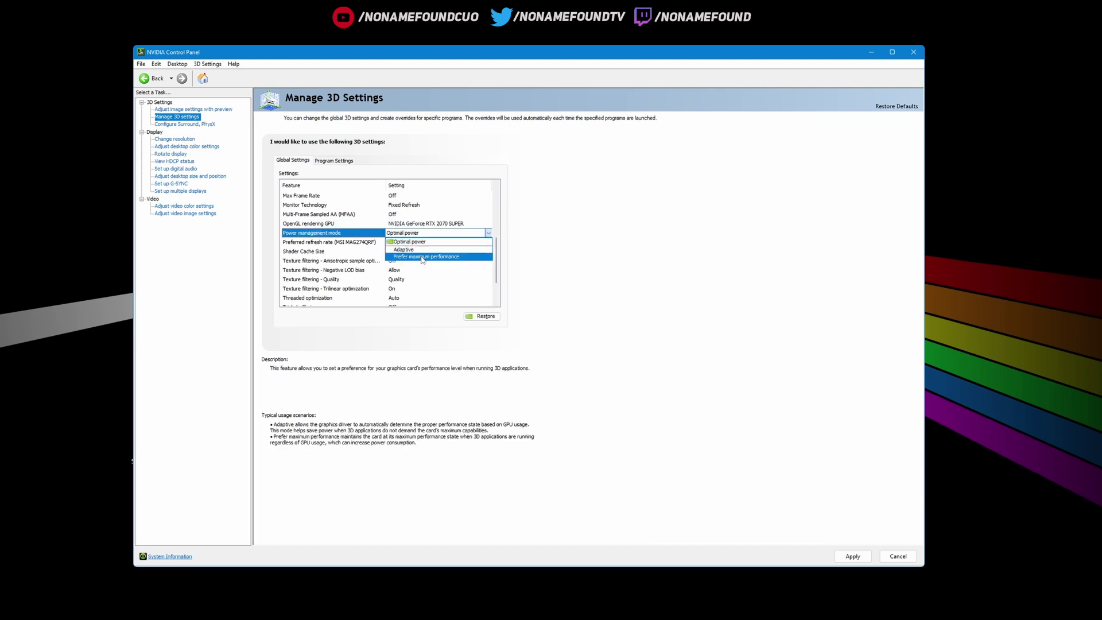
{"action": "left_click", "coordinate": [422, 257]}
{"action": "scroll", "coordinate": [423, 263], "scroll_direction": "up", "scroll_amount": 5}
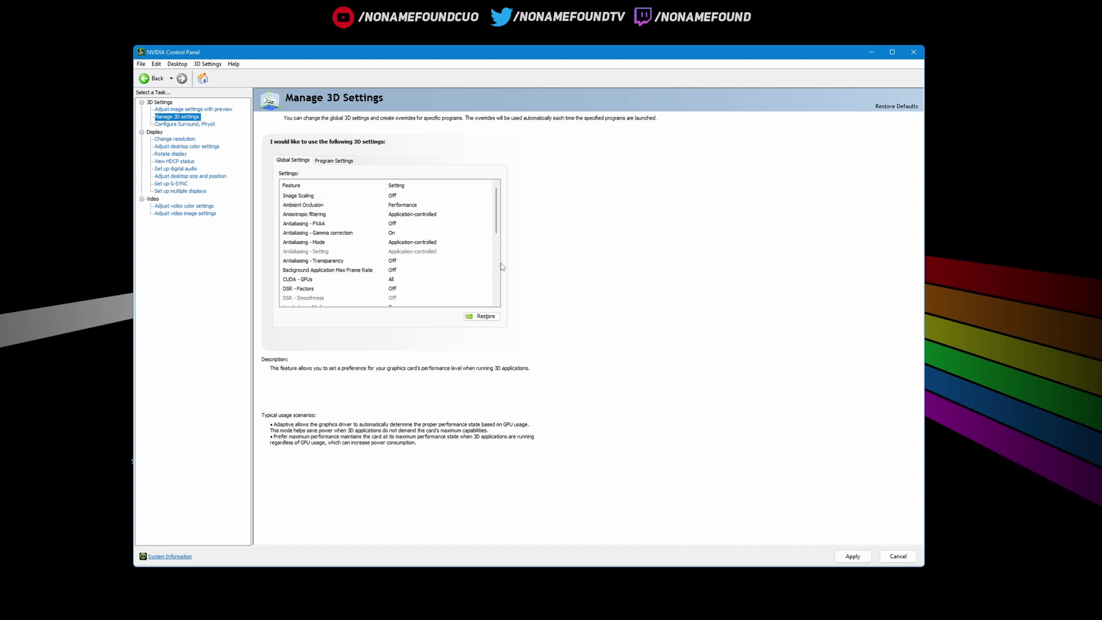
{"action": "scroll", "coordinate": [498, 257], "scroll_direction": "down", "scroll_amount": 5}
{"action": "scroll", "coordinate": [497, 257], "scroll_direction": "down", "scroll_amount": 2}
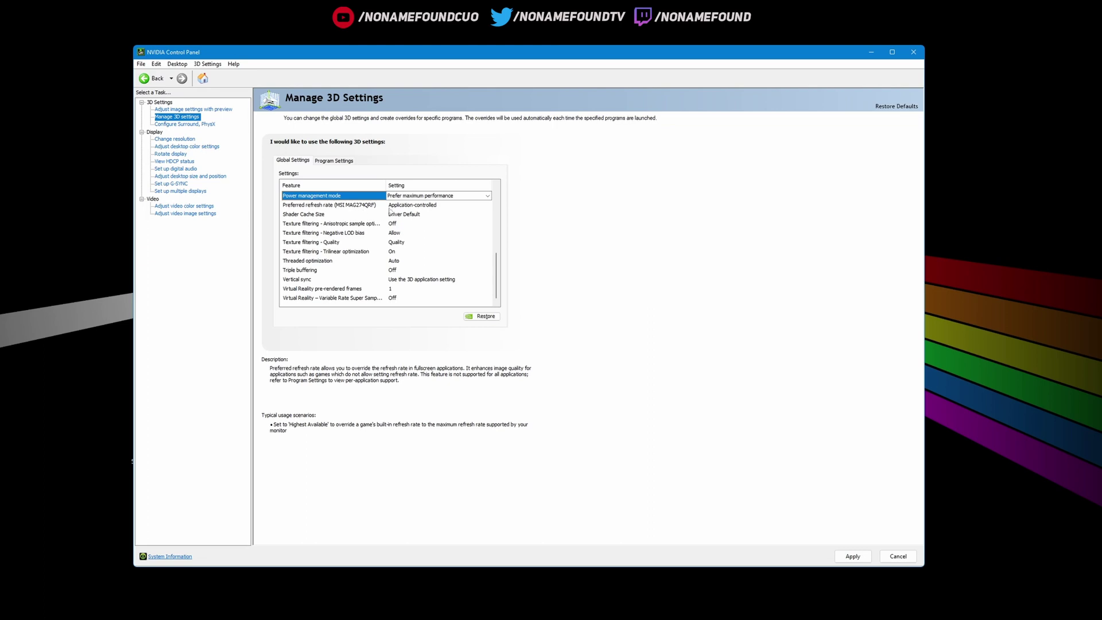
- Set the monitor's Preferred refresh rate to Highest available in the global 3D settings
{"action": "left_click", "coordinate": [421, 205]}
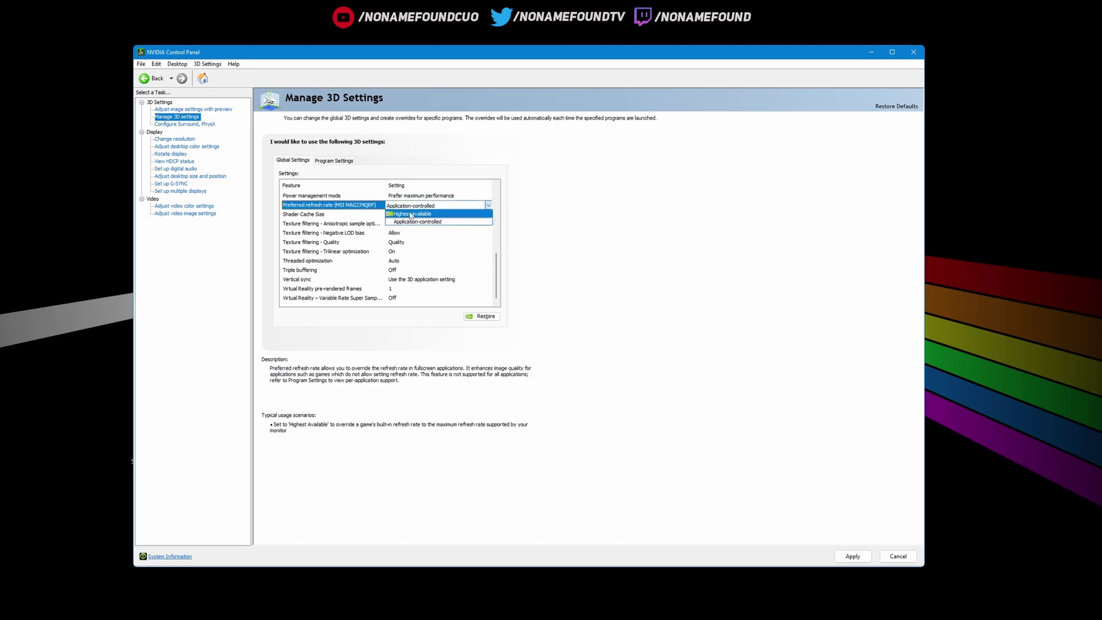
{"action": "left_click", "coordinate": [411, 214]}
{"action": "scroll", "coordinate": [436, 241], "scroll_direction": "up", "scroll_amount": 3}
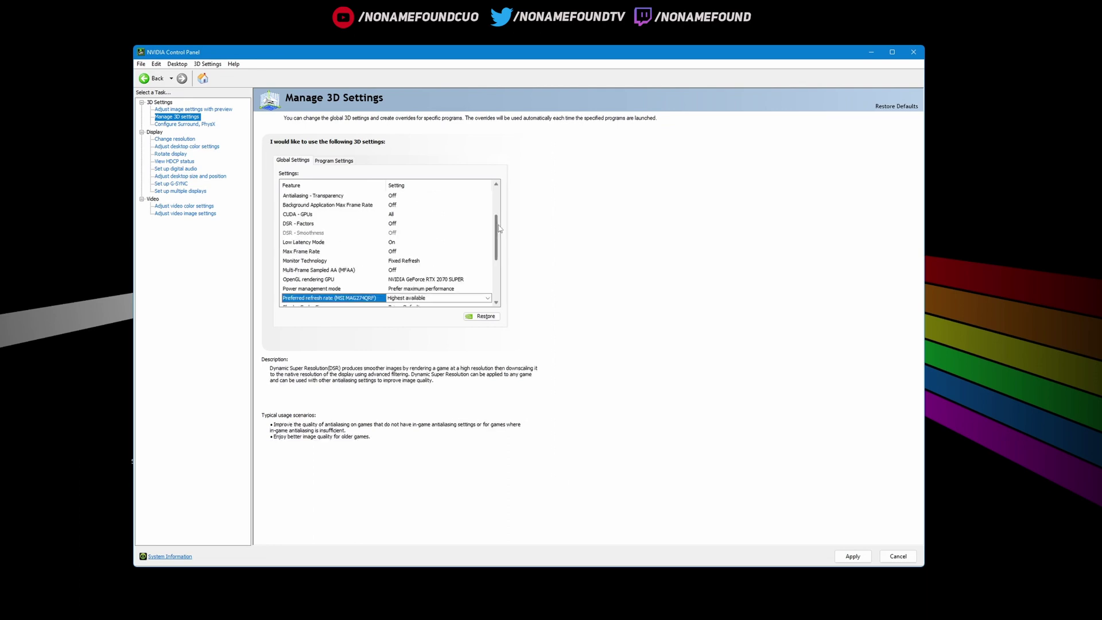
{"action": "left_click_drag", "start_coordinate": [499, 229], "coordinate": [489, 271]}
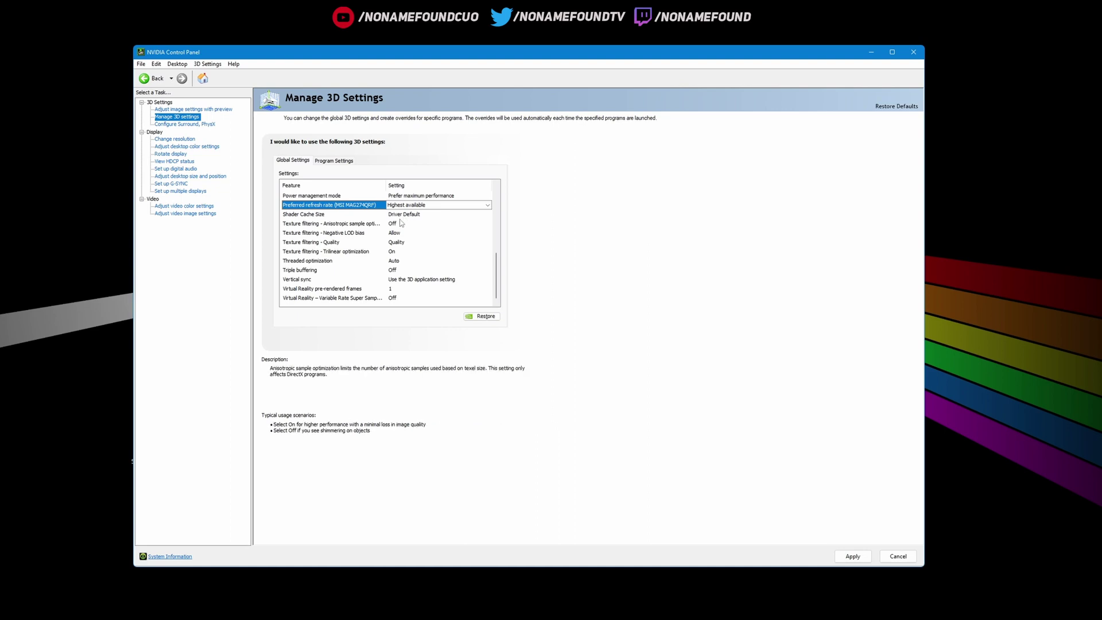
- Check the Shader Cache Size options in the global 3D settings, keeping Driver Default
{"action": "left_click", "coordinate": [408, 214]}
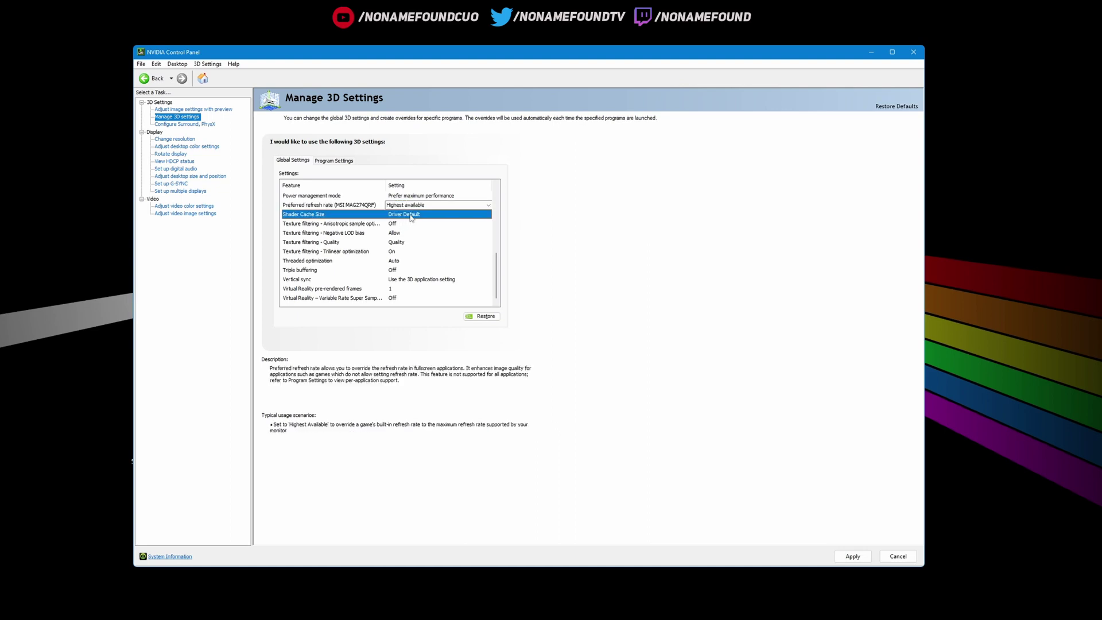
{"action": "left_click", "coordinate": [412, 216]}
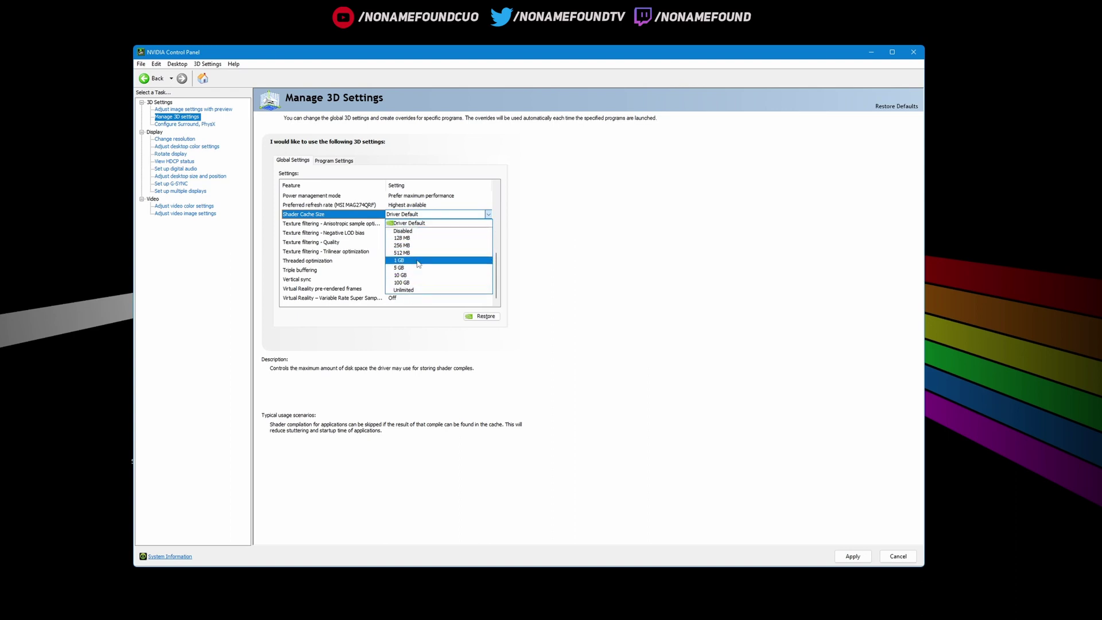
{"action": "left_click", "coordinate": [424, 227]}
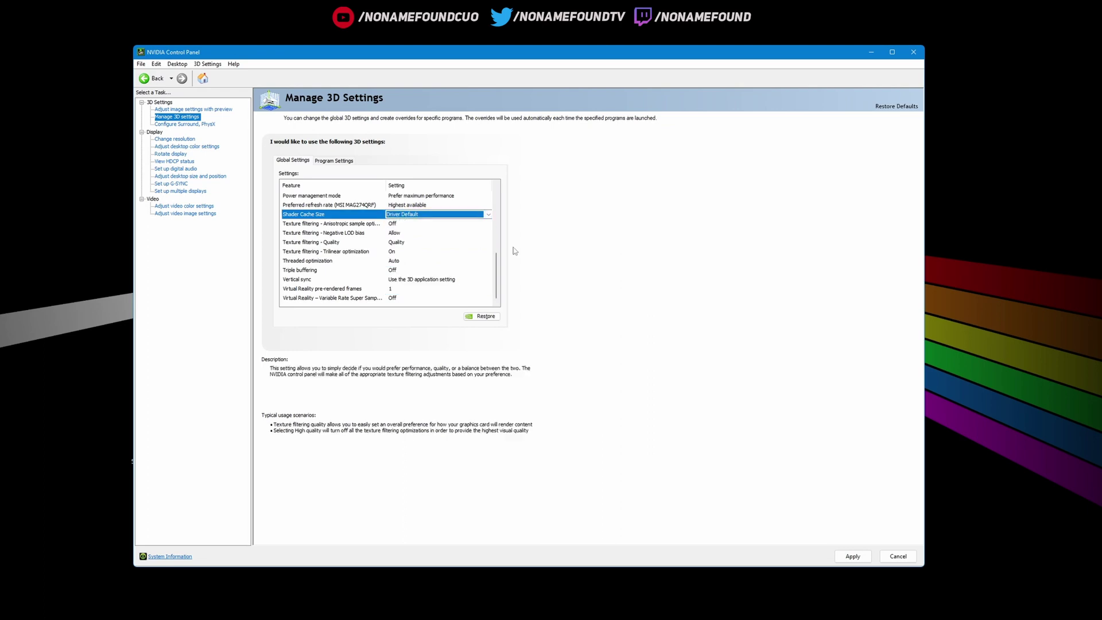
- Turn On the anisotropic sample optimization for texture filtering in the global 3D settings
{"action": "left_click", "coordinate": [400, 223]}
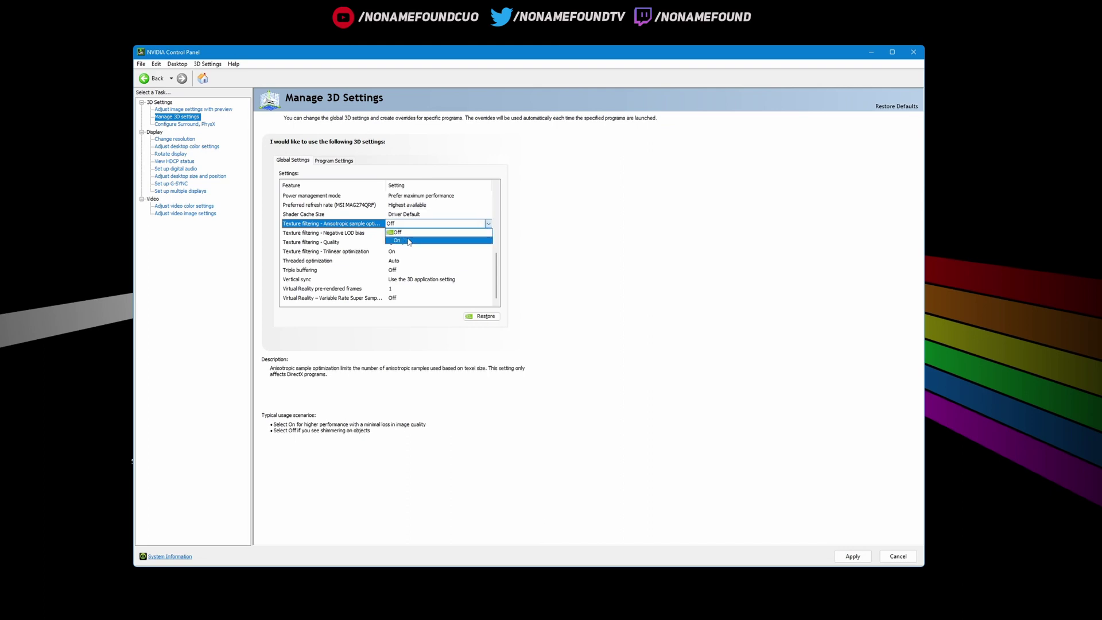
{"action": "left_click", "coordinate": [408, 241]}
{"action": "scroll", "coordinate": [408, 241], "scroll_direction": "up", "scroll_amount": 3}
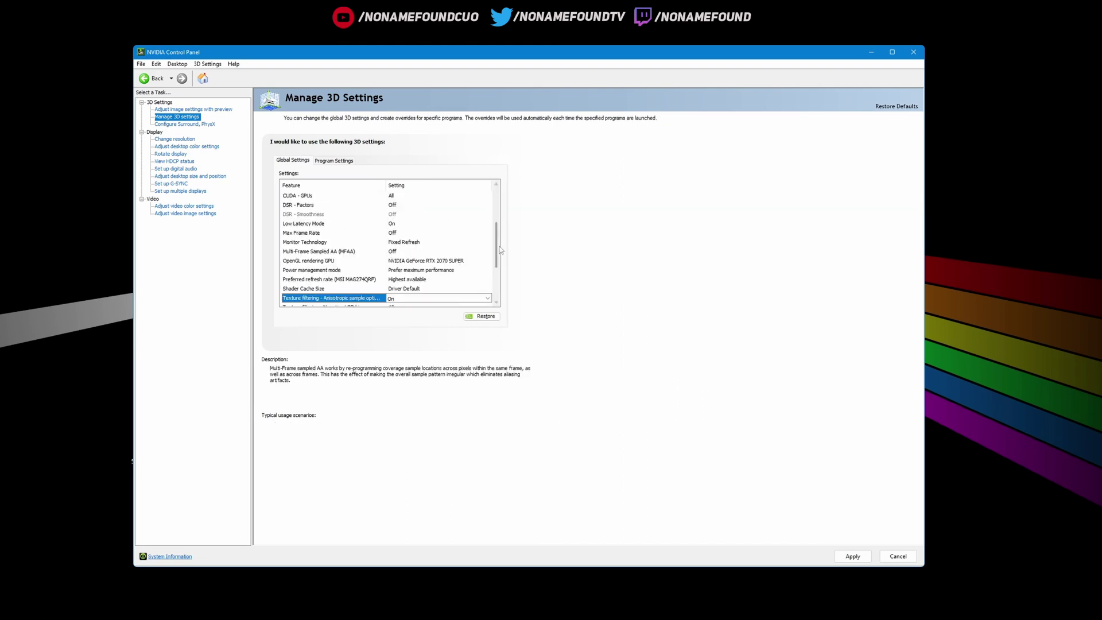
{"action": "scroll", "coordinate": [309, 235], "scroll_direction": "down", "scroll_amount": 3}
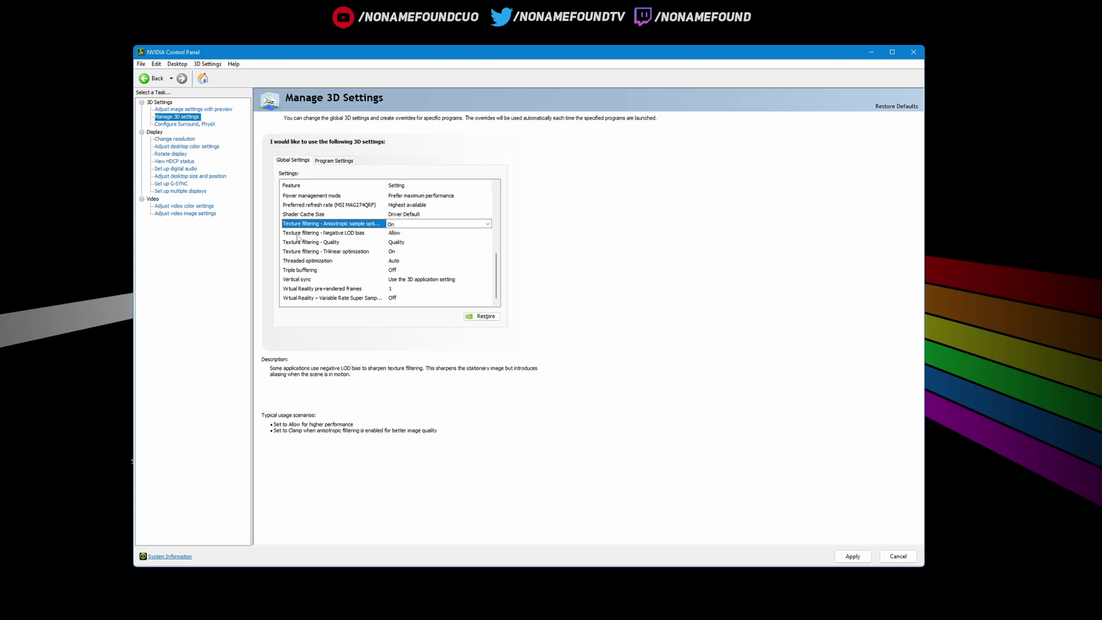
- Set Texture filtering - Quality to High performance in the global 3D settings
{"action": "left_click", "coordinate": [405, 243]}
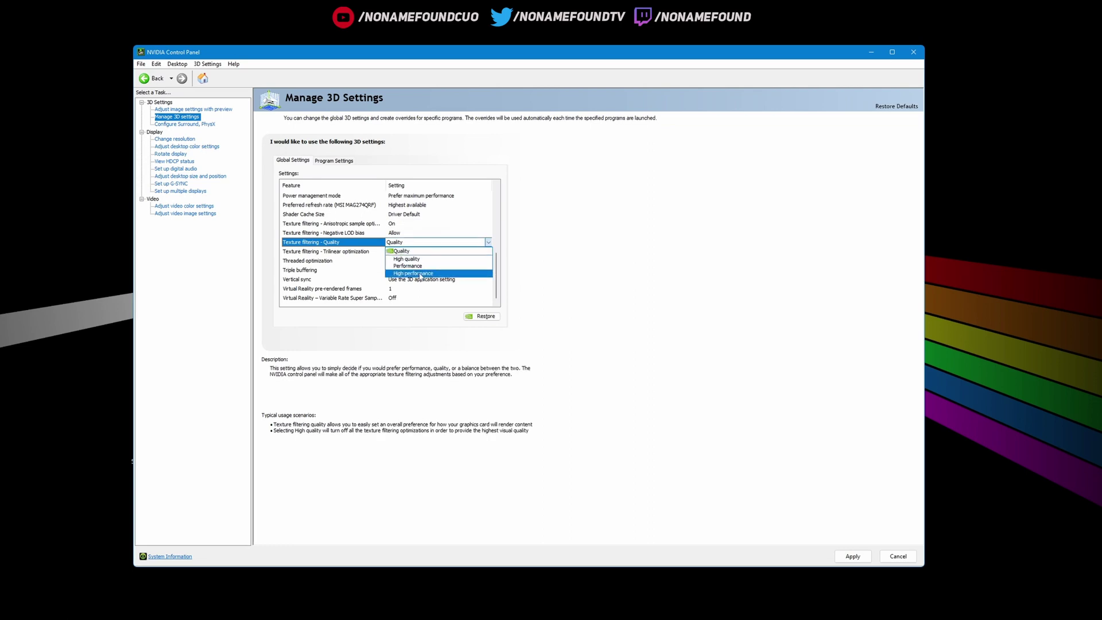
{"action": "left_click", "coordinate": [420, 273]}
{"action": "scroll", "coordinate": [498, 236], "scroll_direction": "up", "scroll_amount": 2}
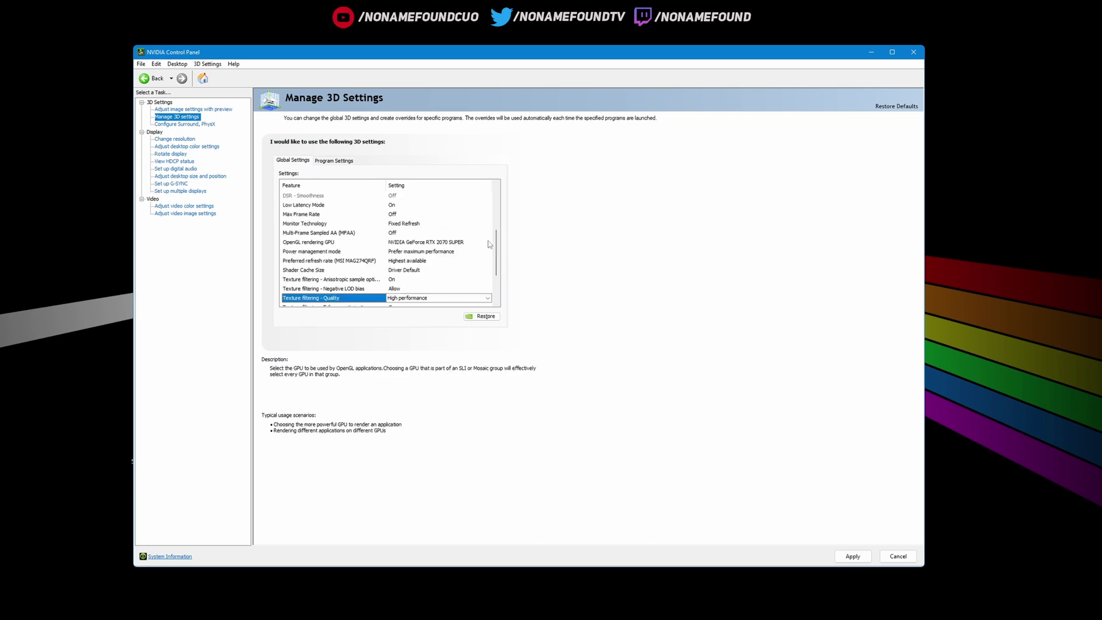
{"action": "scroll", "coordinate": [497, 236], "scroll_direction": "down", "scroll_amount": 2}
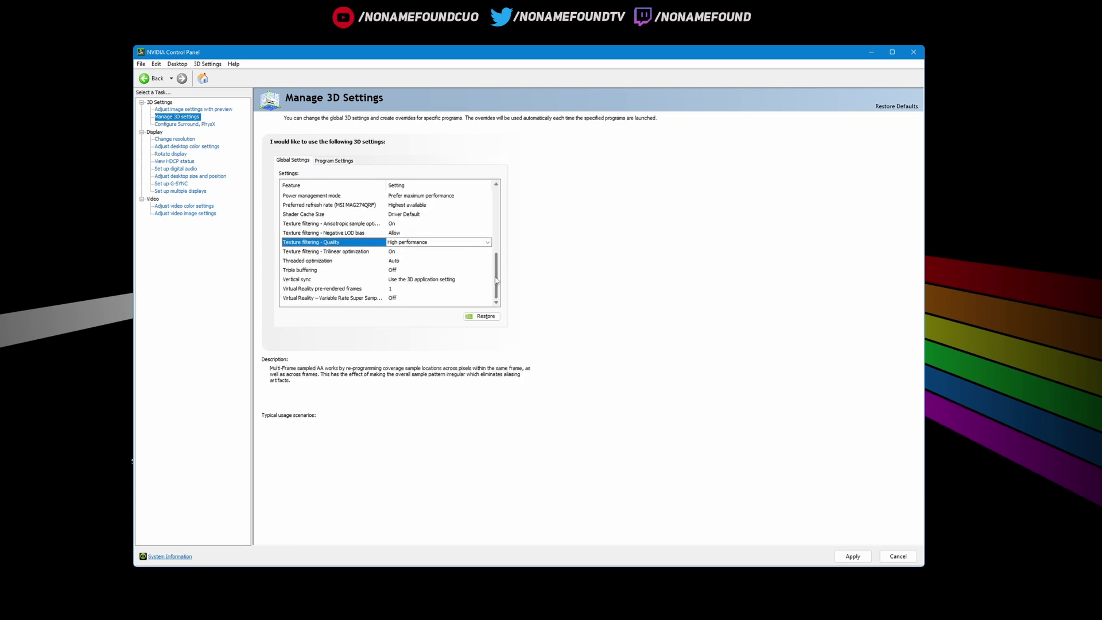
- Check the Threaded optimization and Triple buffering options, keeping them at Auto and Off respectively
{"action": "left_click", "coordinate": [403, 265]}
{"action": "left_click", "coordinate": [403, 265]}
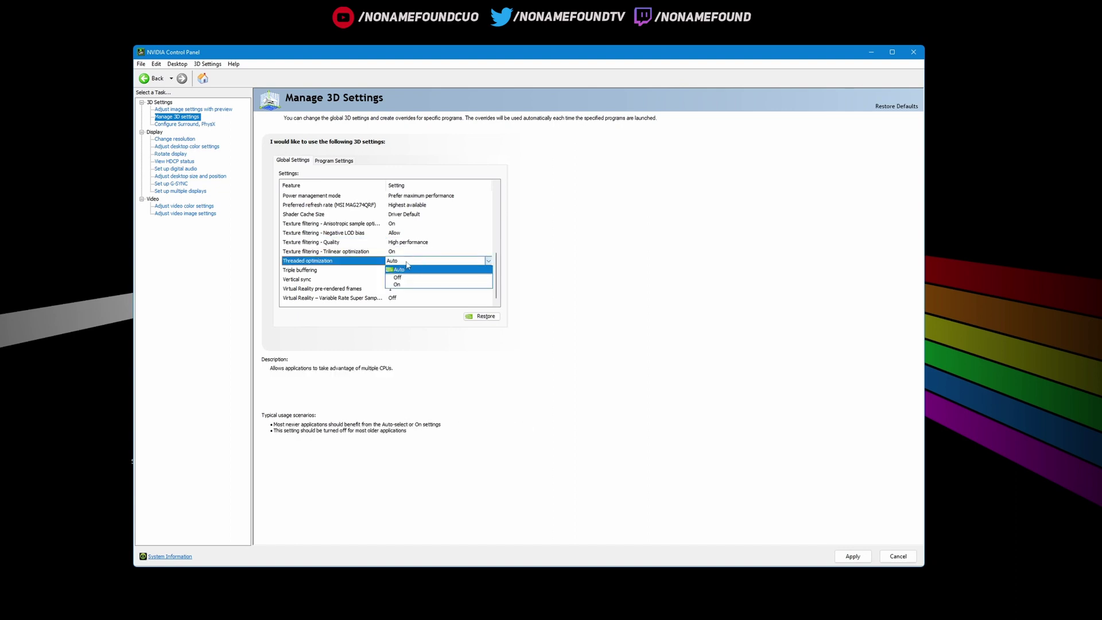
{"action": "left_click", "coordinate": [406, 267]}
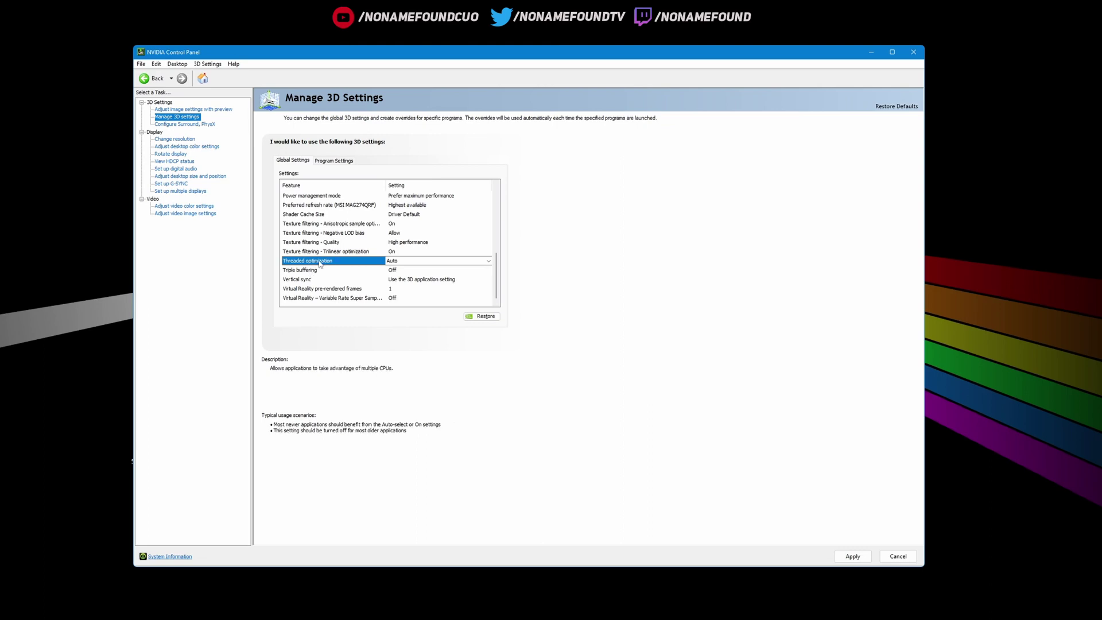
{"action": "left_click", "coordinate": [411, 271]}
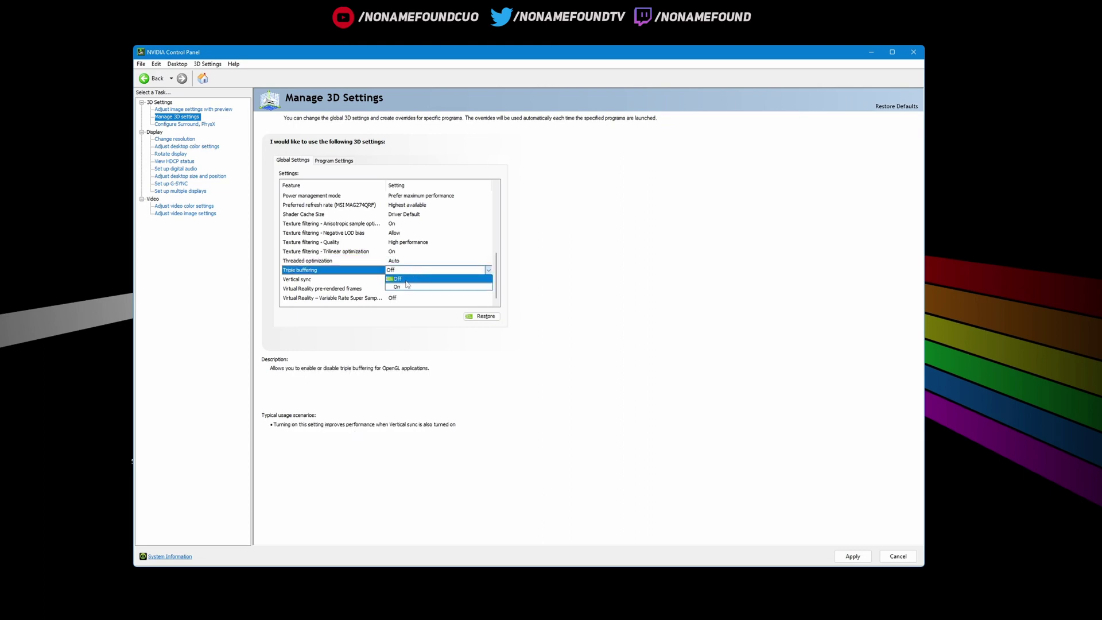
{"action": "left_click", "coordinate": [408, 283]}
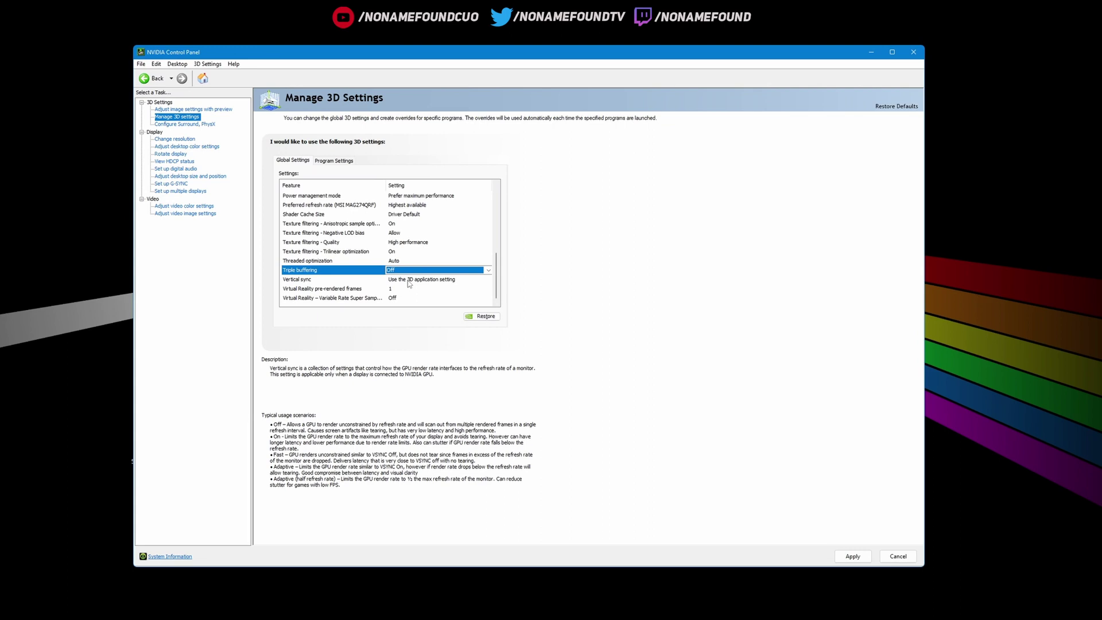
- Set Vertical sync to Off in the global 3D settings
{"action": "left_click", "coordinate": [410, 281]}
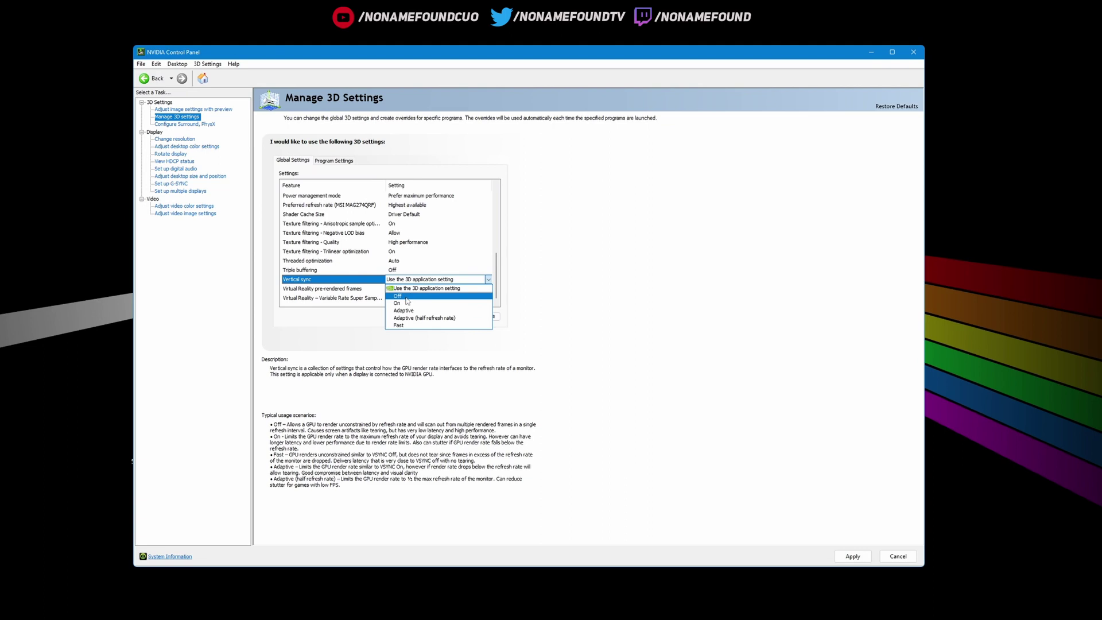
{"action": "left_click", "coordinate": [414, 295]}
{"action": "scroll", "coordinate": [418, 298], "scroll_direction": "up", "scroll_amount": 1}
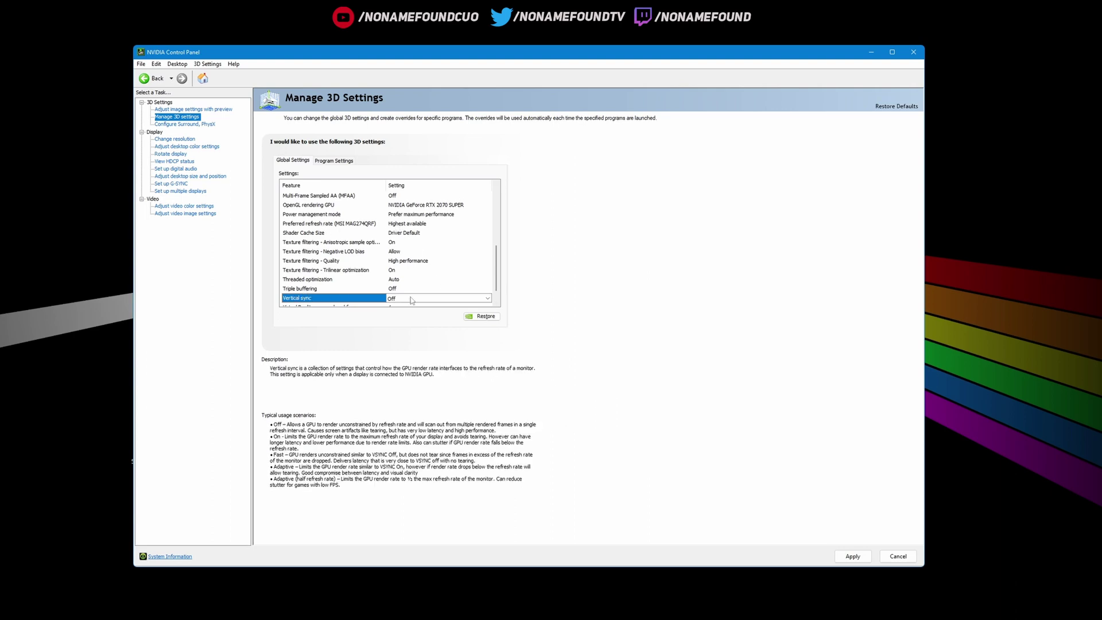
{"action": "scroll", "coordinate": [454, 298], "scroll_direction": "down", "scroll_amount": 1}
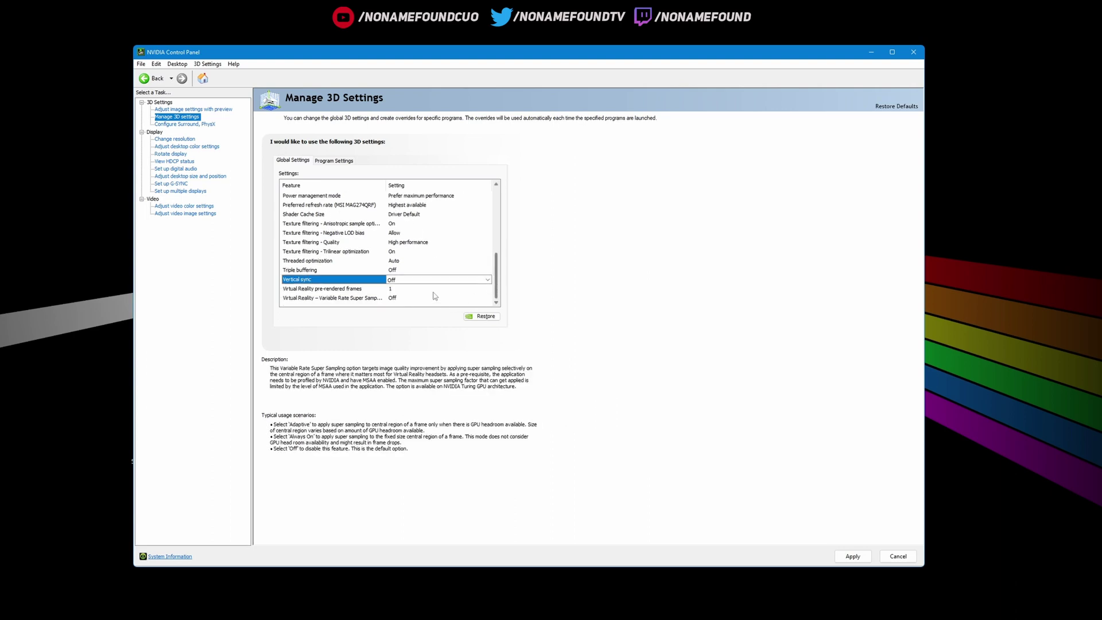
- Check the two Virtual Reality settings, keeping pre-rendered frames at 1 and Variable Rate Super Sampling Off
{"action": "left_click", "coordinate": [400, 291]}
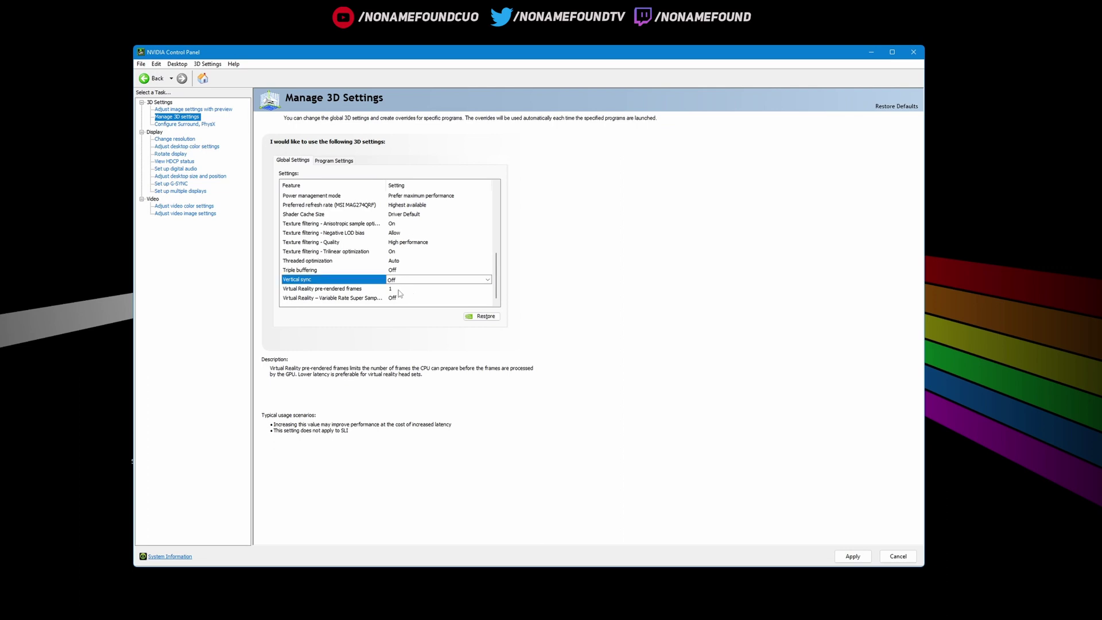
{"action": "left_click", "coordinate": [400, 291]}
{"action": "left_click", "coordinate": [398, 297]}
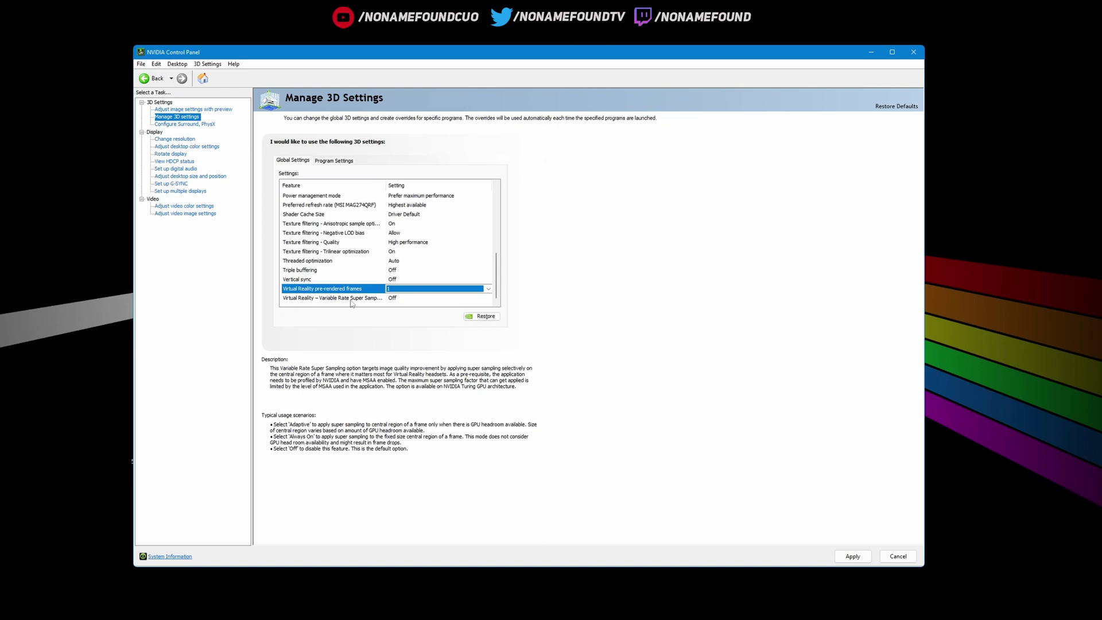
{"action": "left_click", "coordinate": [414, 299]}
{"action": "left_click", "coordinate": [414, 298]}
{"action": "left_click", "coordinate": [411, 309]}
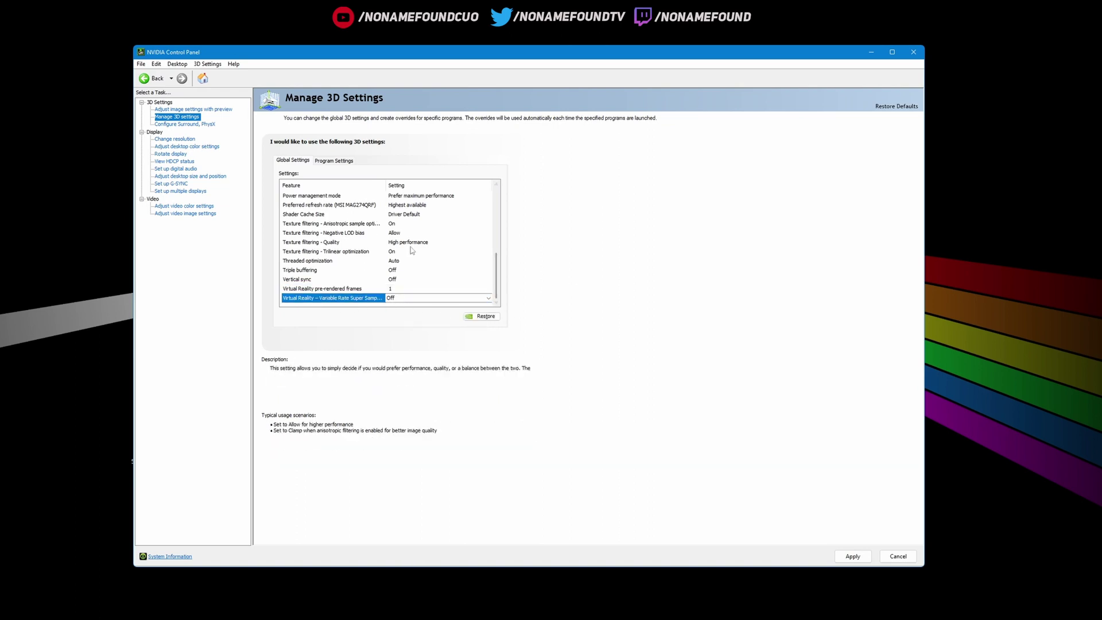
- Apply the changed global 3D settings and review the list from its first to its last feature
{"action": "left_click_drag", "start_coordinate": [496, 278], "coordinate": [496, 207]}
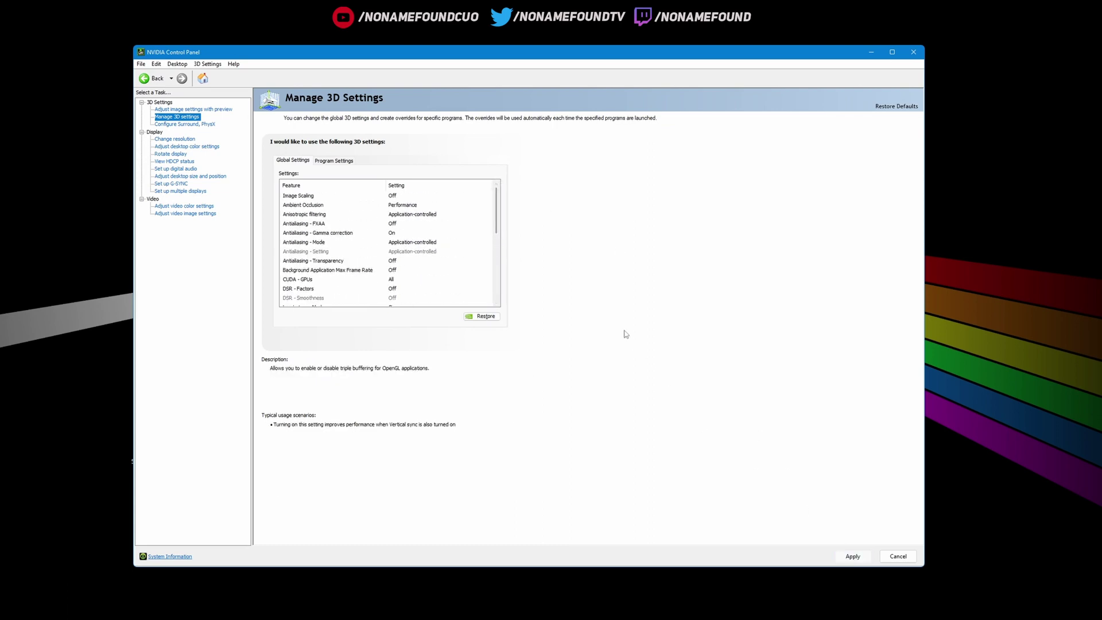
{"action": "key", "text": "End"}
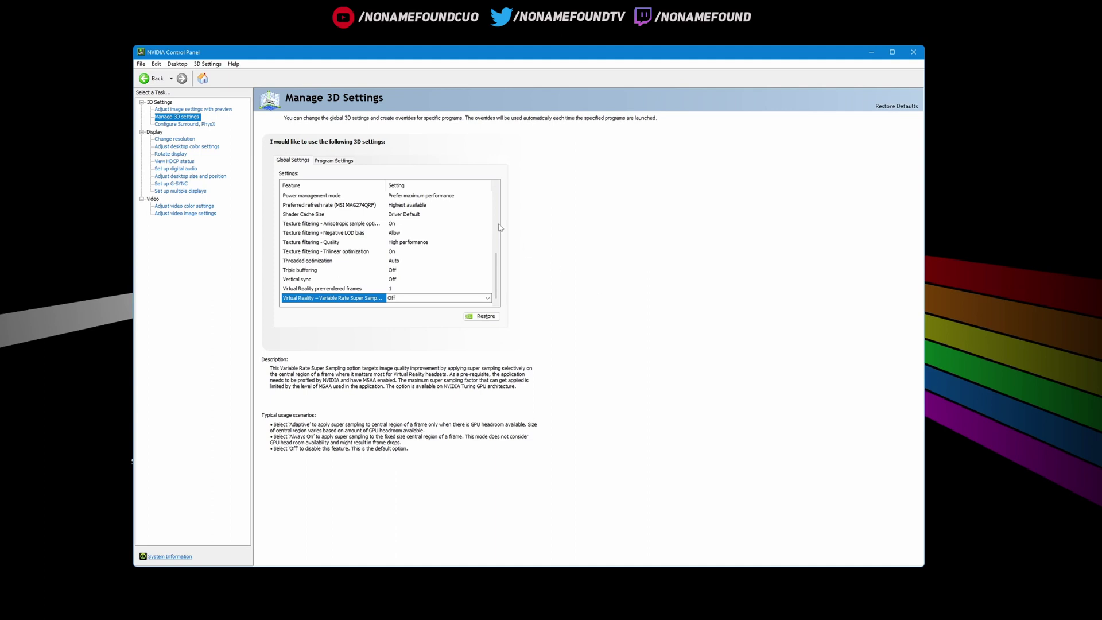
- Check the available refresh rates on the resolution page for the MSI MAG274QRF and the BenQ EX3200R, keeping 165Hz and 144Hz
{"action": "left_click", "coordinate": [175, 139]}
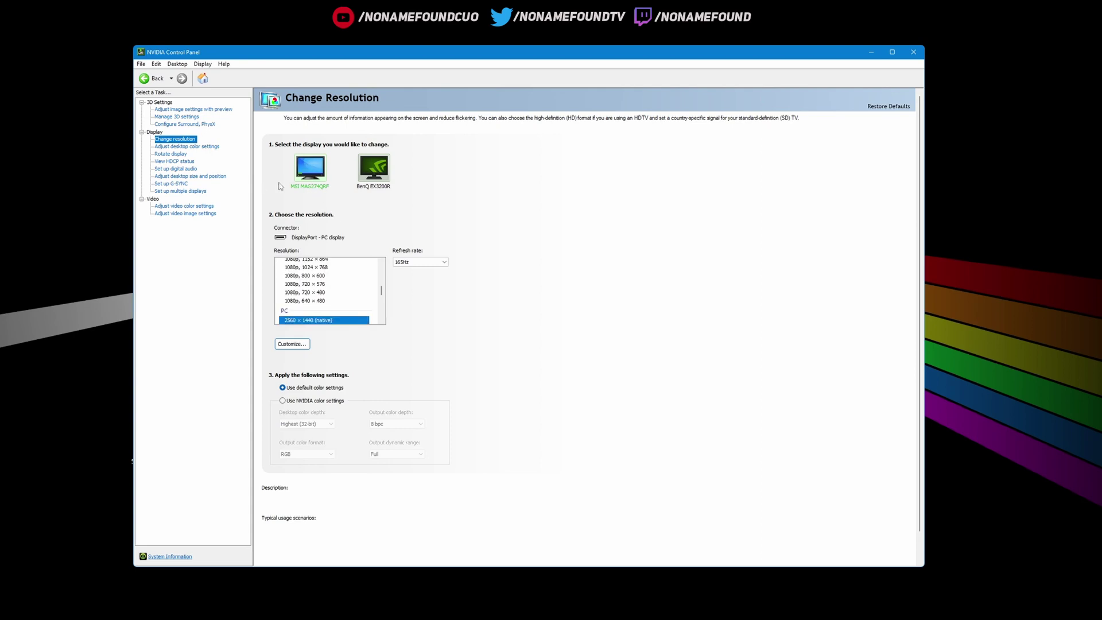
{"action": "left_click", "coordinate": [447, 264]}
{"action": "left_click", "coordinate": [448, 265]}
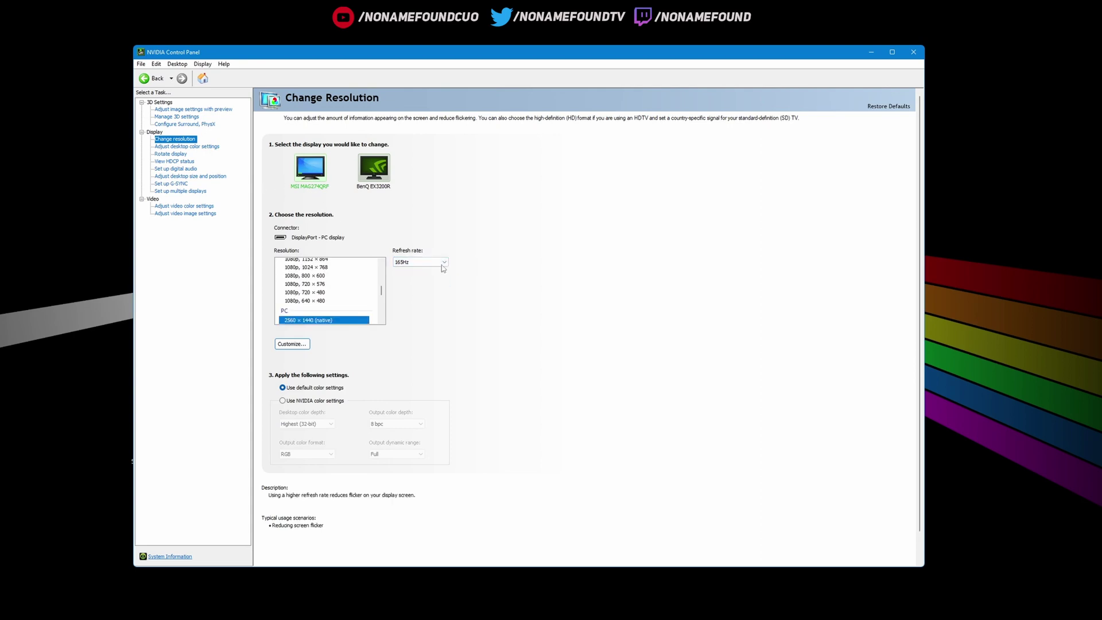
{"action": "left_click", "coordinate": [413, 263]}
{"action": "left_click", "coordinate": [412, 272]}
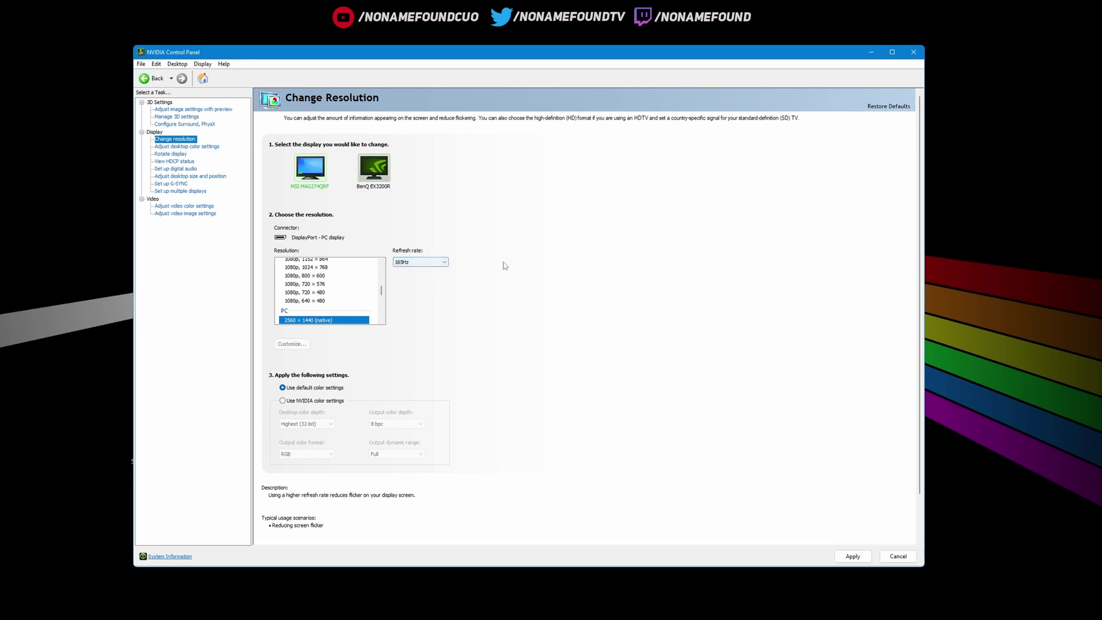
{"action": "left_click", "coordinate": [439, 264]}
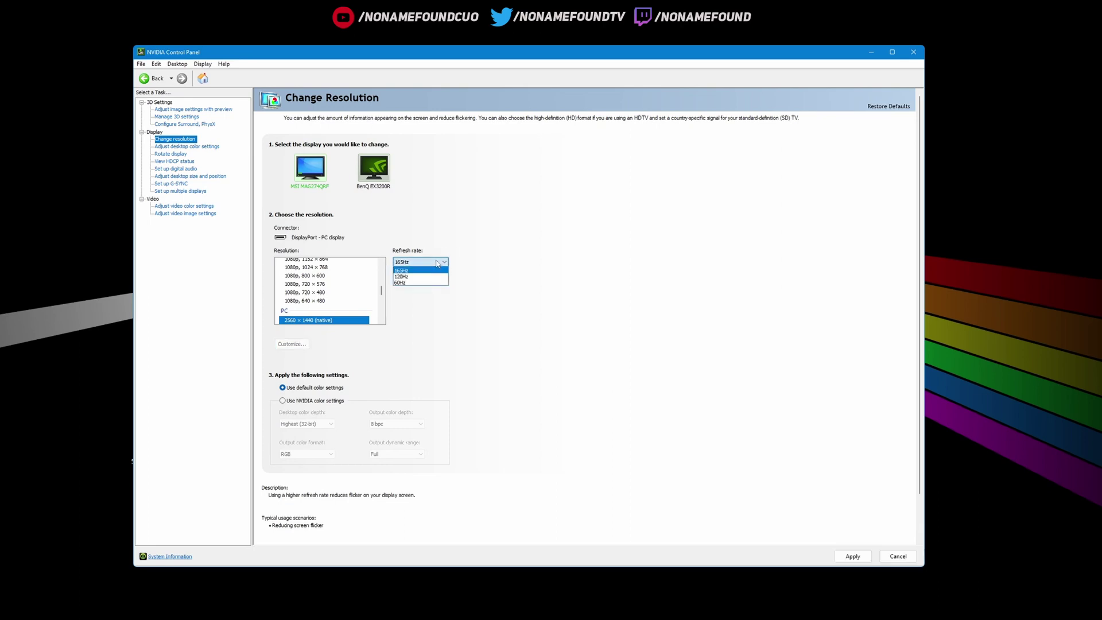
{"action": "left_click", "coordinate": [498, 216]}
{"action": "left_click", "coordinate": [498, 216]}
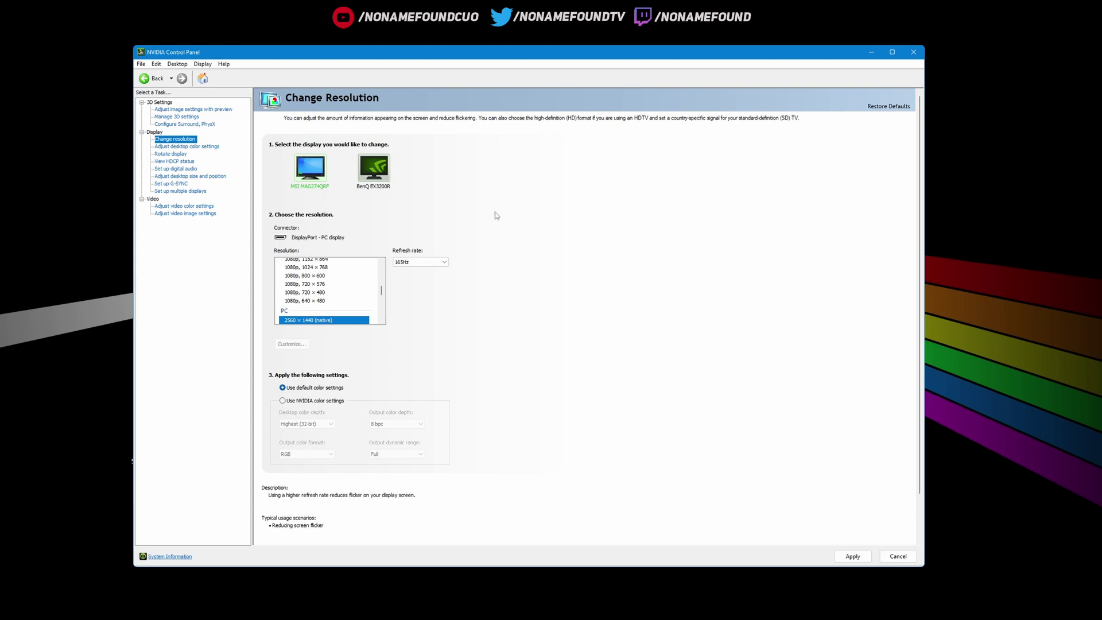
{"action": "left_click", "coordinate": [376, 172]}
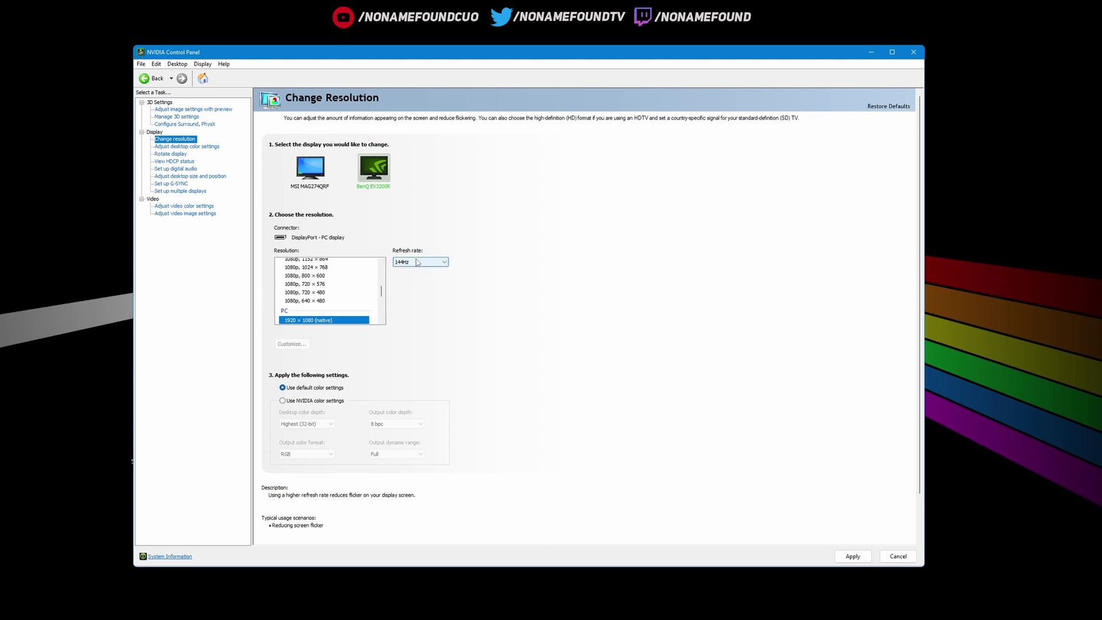
{"action": "left_click", "coordinate": [313, 171]}
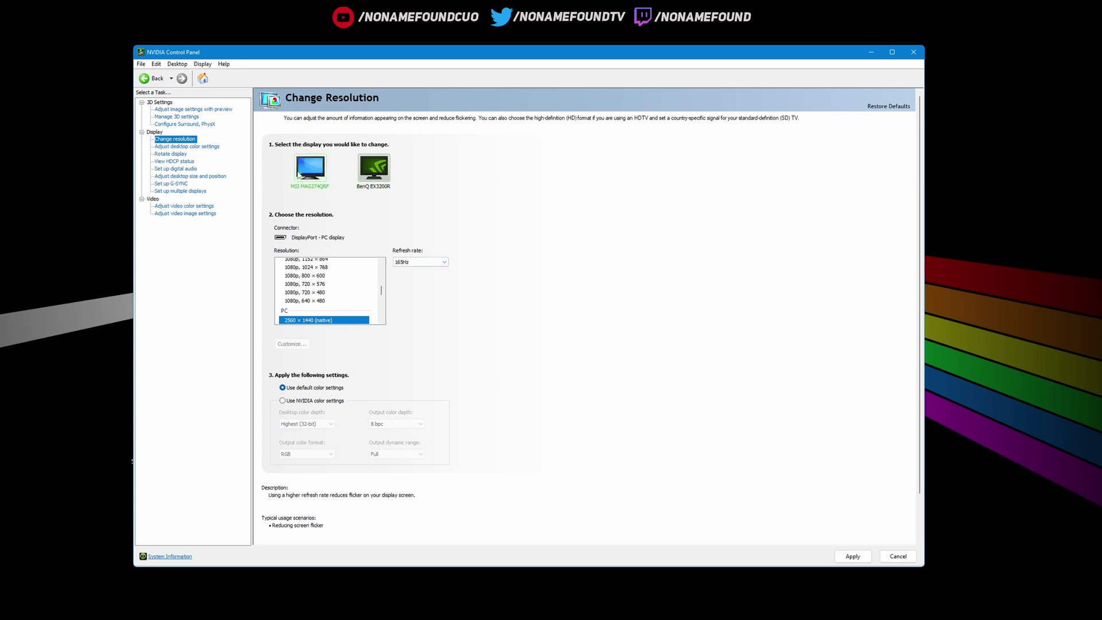
- Set the MSI MAG274QRF's digital vibrance to 70% in the desktop color settings, then apply and keep the change
{"action": "left_click", "coordinate": [201, 148]}
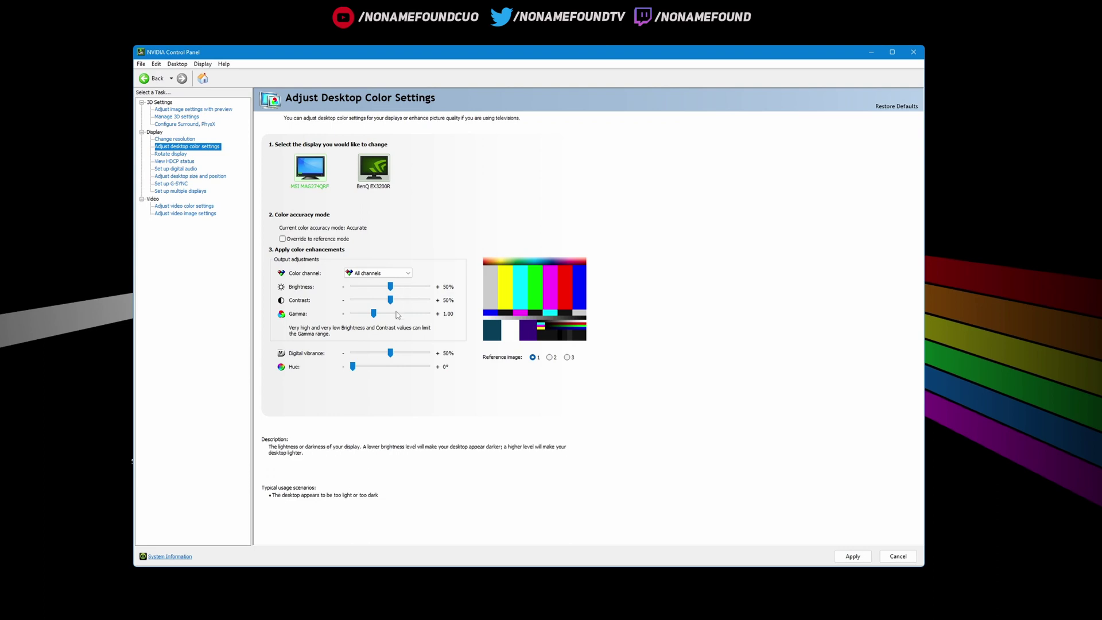
{"action": "left_click", "coordinate": [395, 353]}
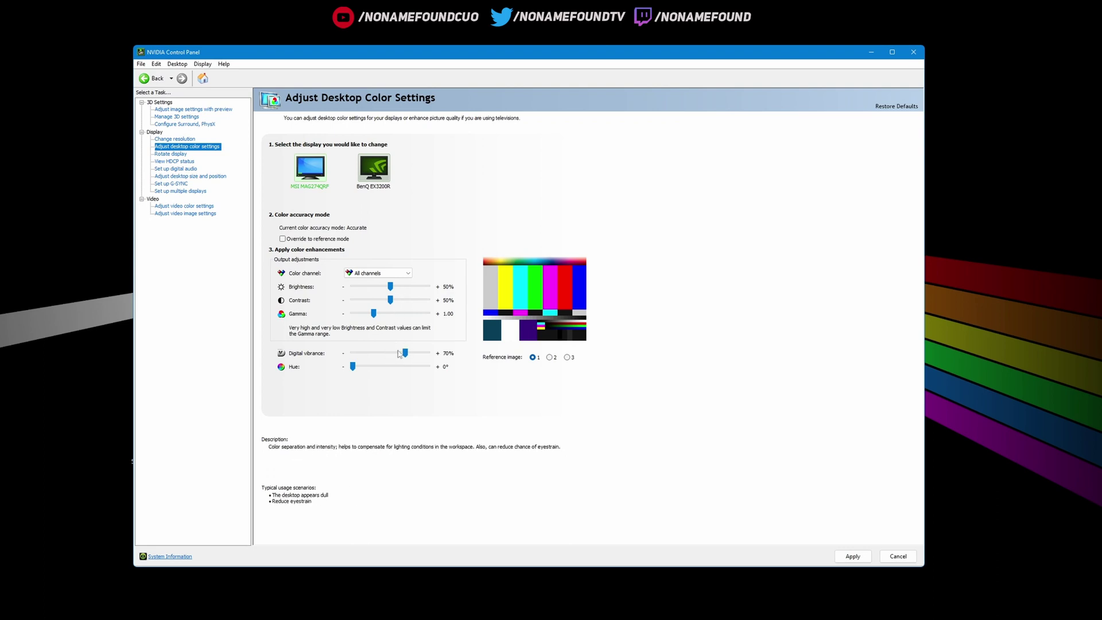
{"action": "left_click", "coordinate": [406, 355]}
{"action": "left_click_drag", "start_coordinate": [407, 356], "coordinate": [406, 354]}
{"action": "left_click", "coordinate": [845, 556]}
{"action": "left_click", "coordinate": [560, 325]}
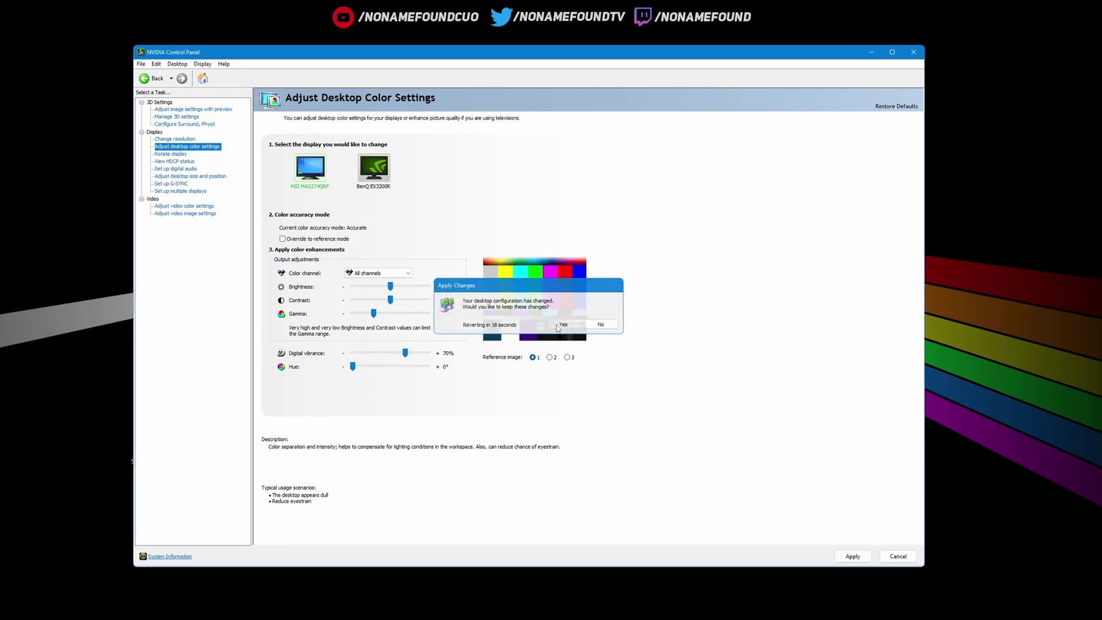
{"action": "mouse_move", "coordinate": [398, 290]}
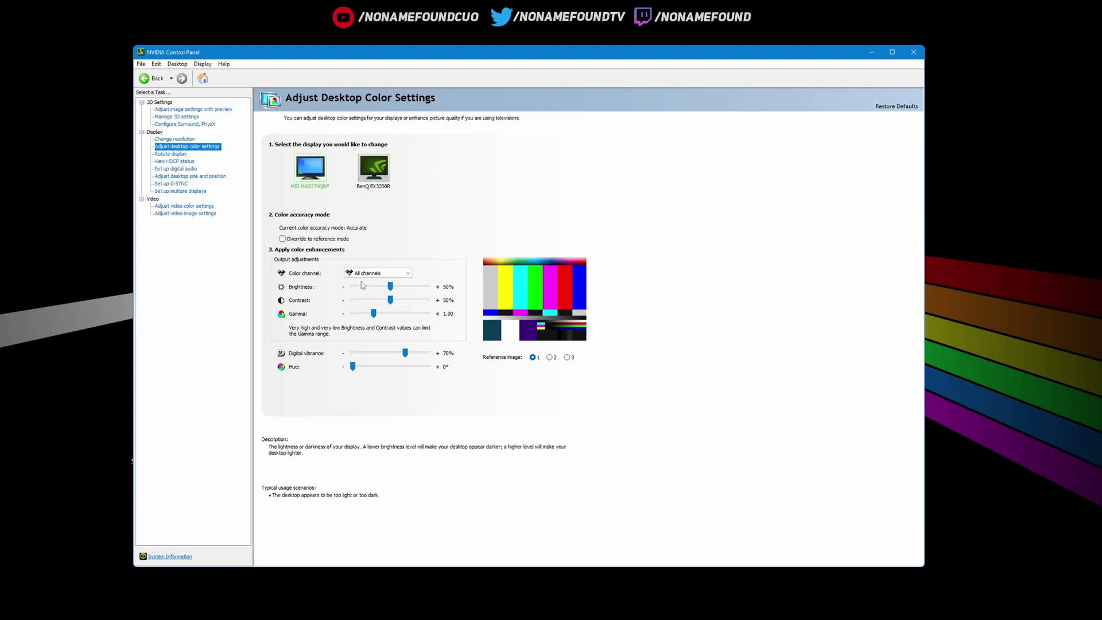
{"action": "mouse_move", "coordinate": [361, 314]}
- Try the Portrait orientation for the MSI MAG274QRF display and discard it without applying
{"action": "left_click", "coordinate": [171, 153]}
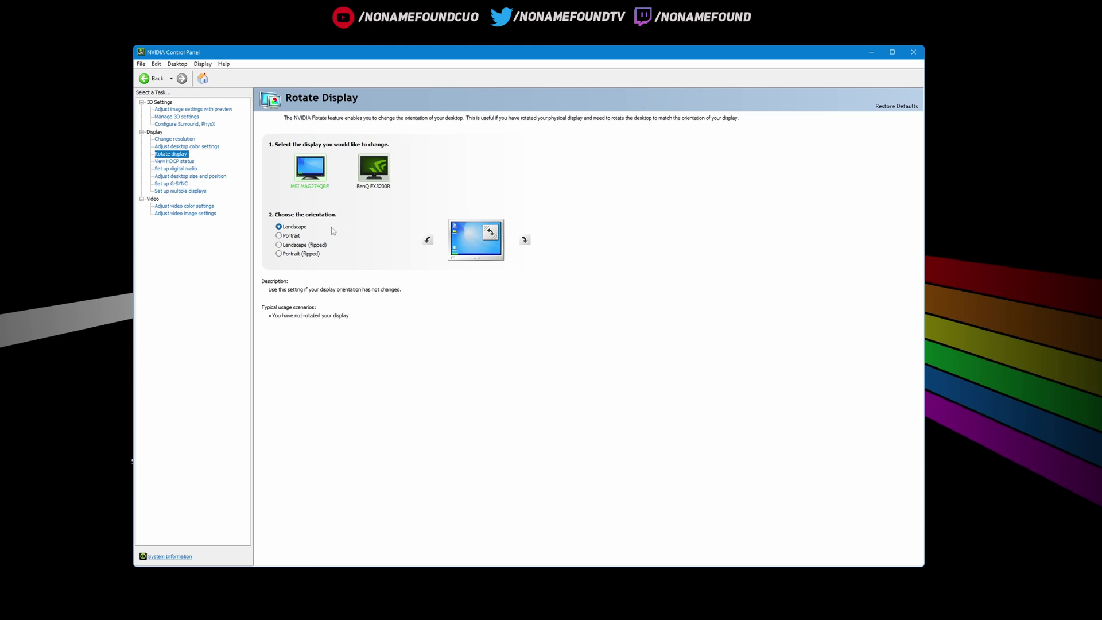
{"action": "left_click", "coordinate": [279, 236]}
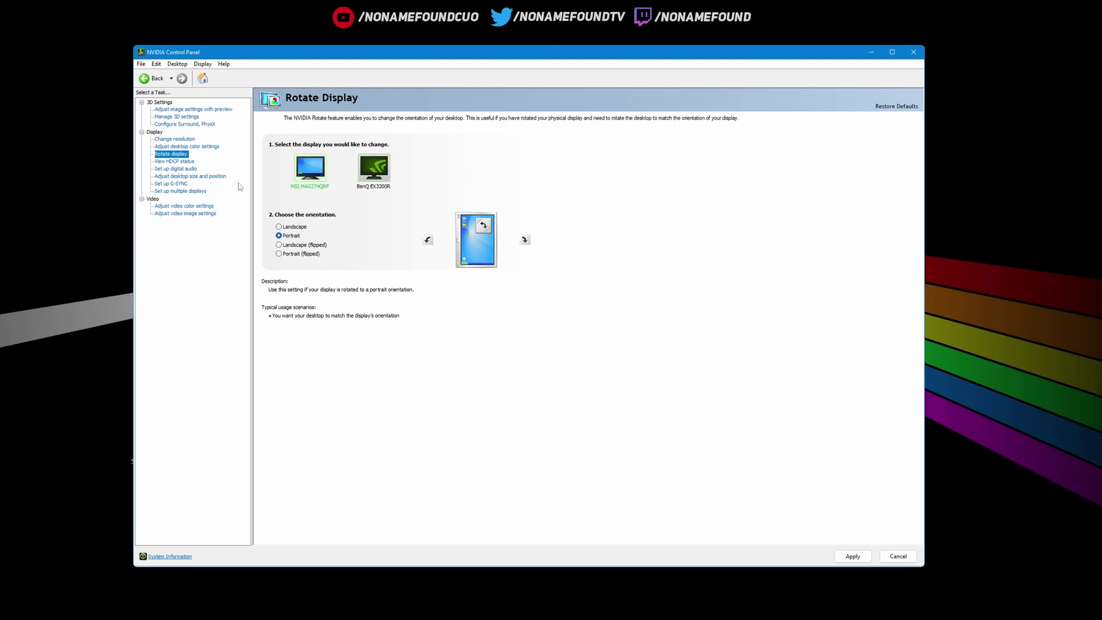
{"action": "left_click", "coordinate": [899, 555]}
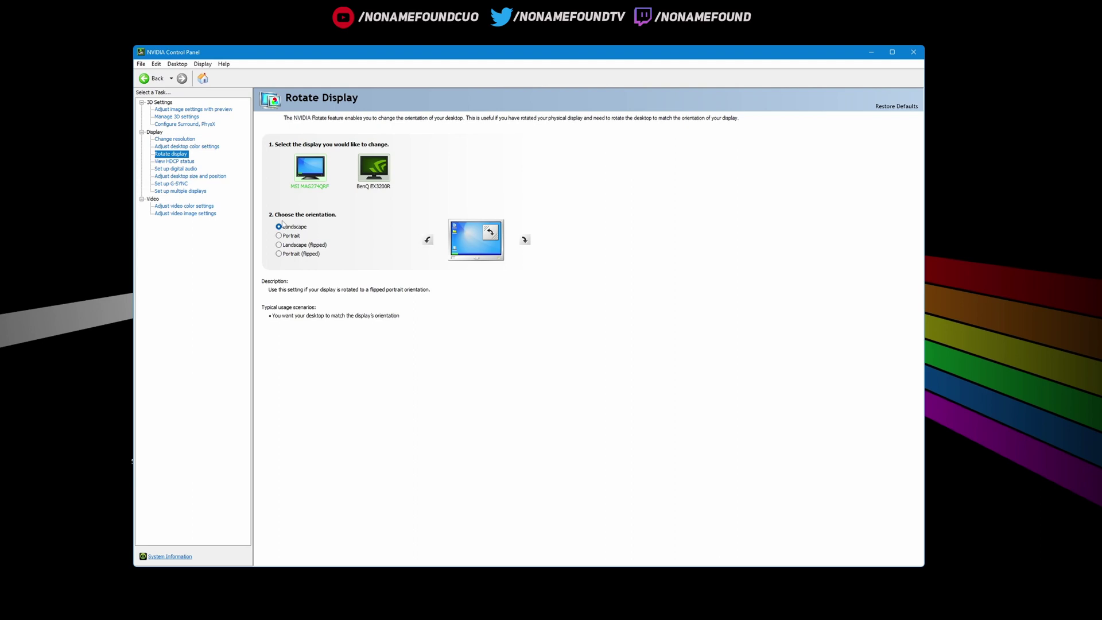
- Review the HDCP status and digital audio pages, and check the scaling refresh rate under desktop size and position
{"action": "left_click", "coordinate": [181, 162]}
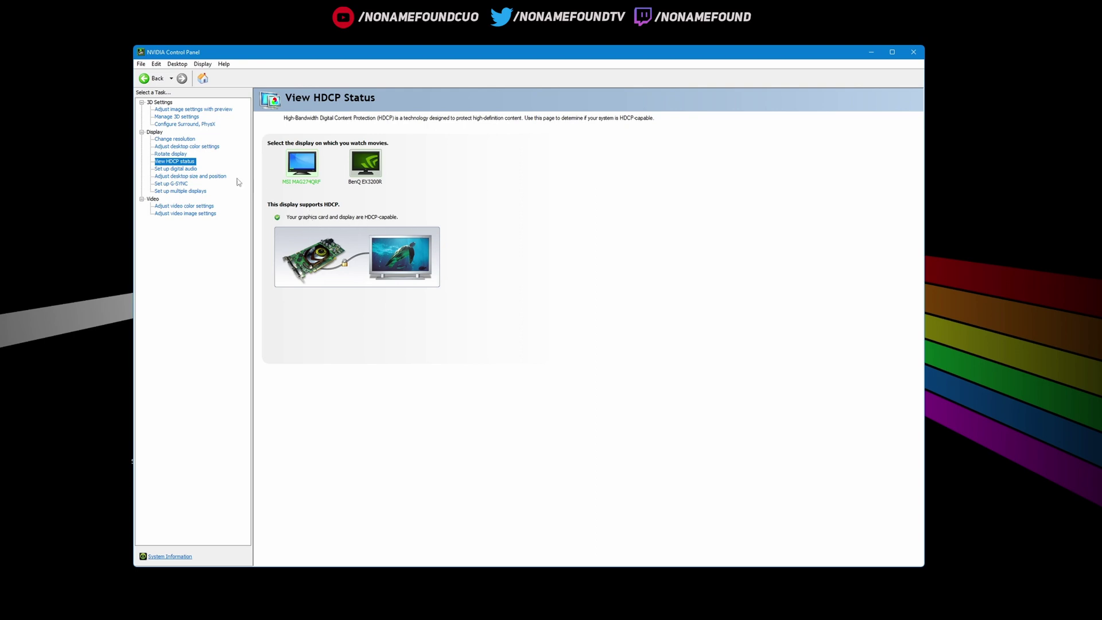
{"action": "left_click", "coordinate": [176, 169]}
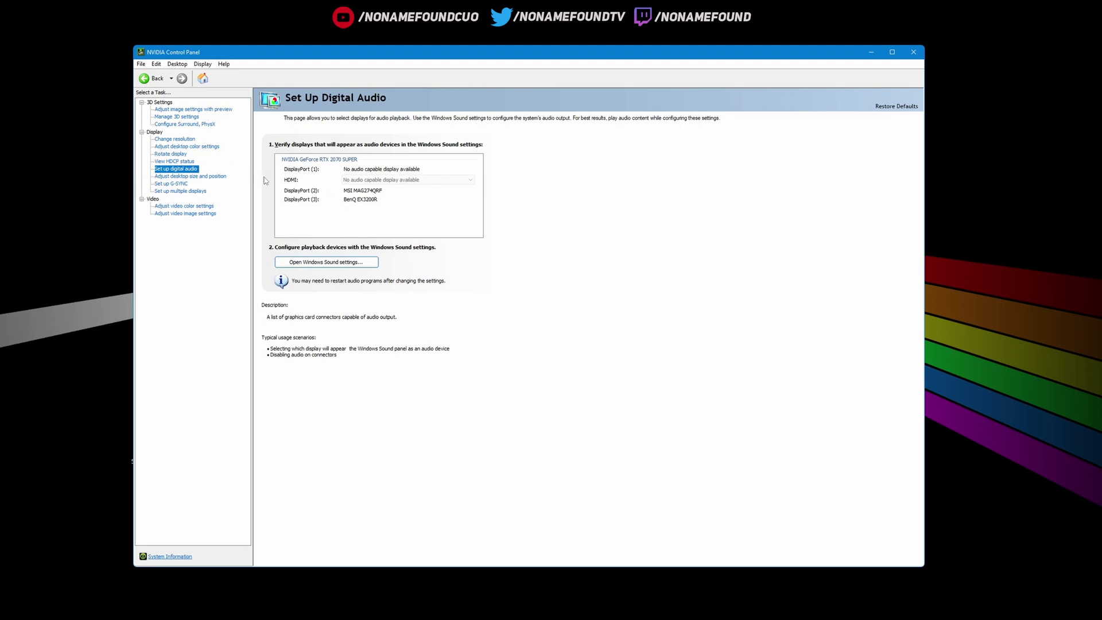
{"action": "left_click", "coordinate": [198, 176]}
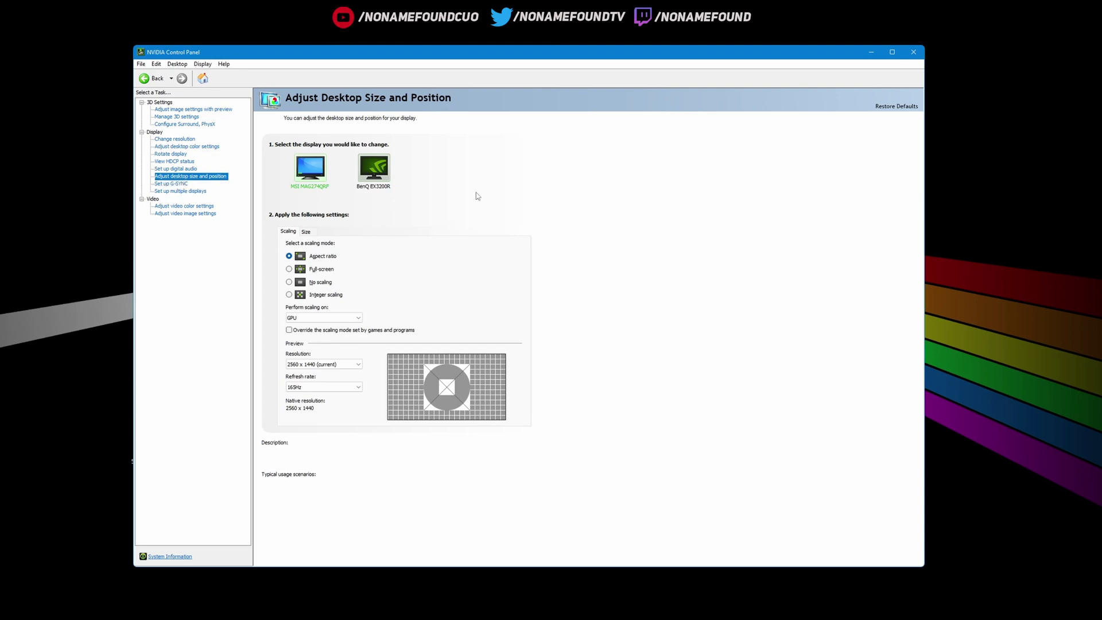
{"action": "left_click", "coordinate": [343, 390]}
{"action": "left_click", "coordinate": [326, 401]}
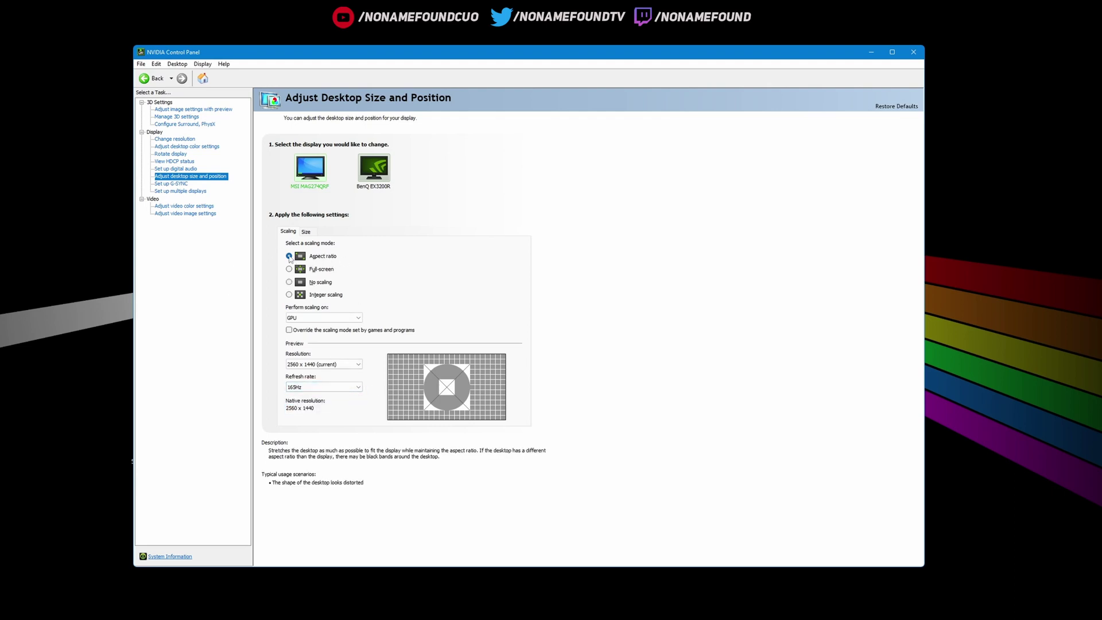
- Review the G-SYNC and multiple displays pages, plus the video color and video image settings
{"action": "left_click", "coordinate": [174, 185]}
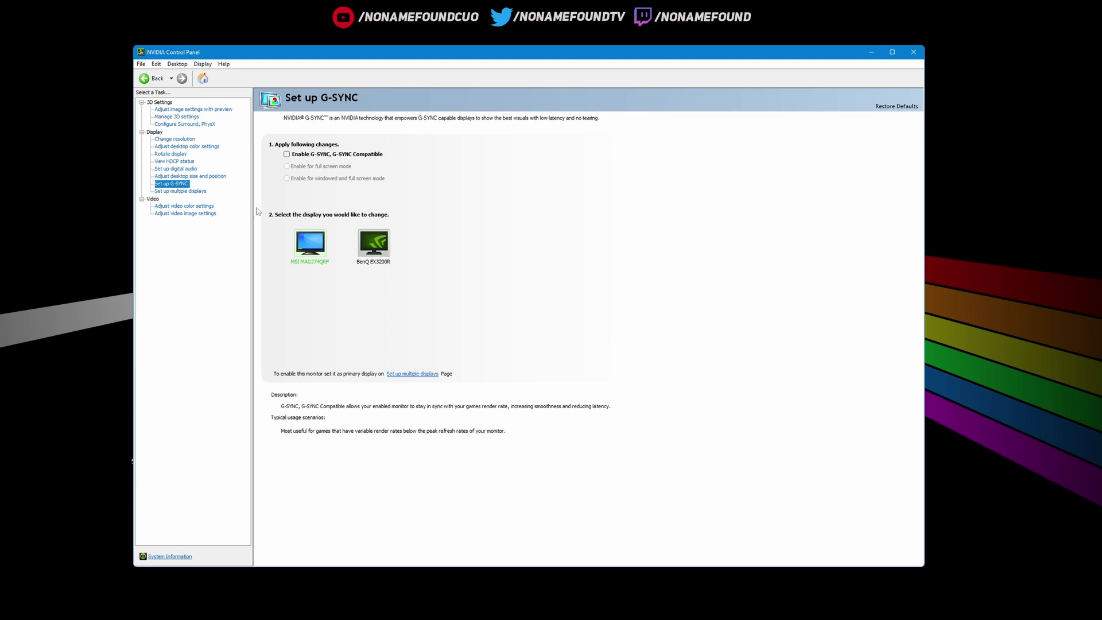
{"action": "left_click", "coordinate": [185, 192]}
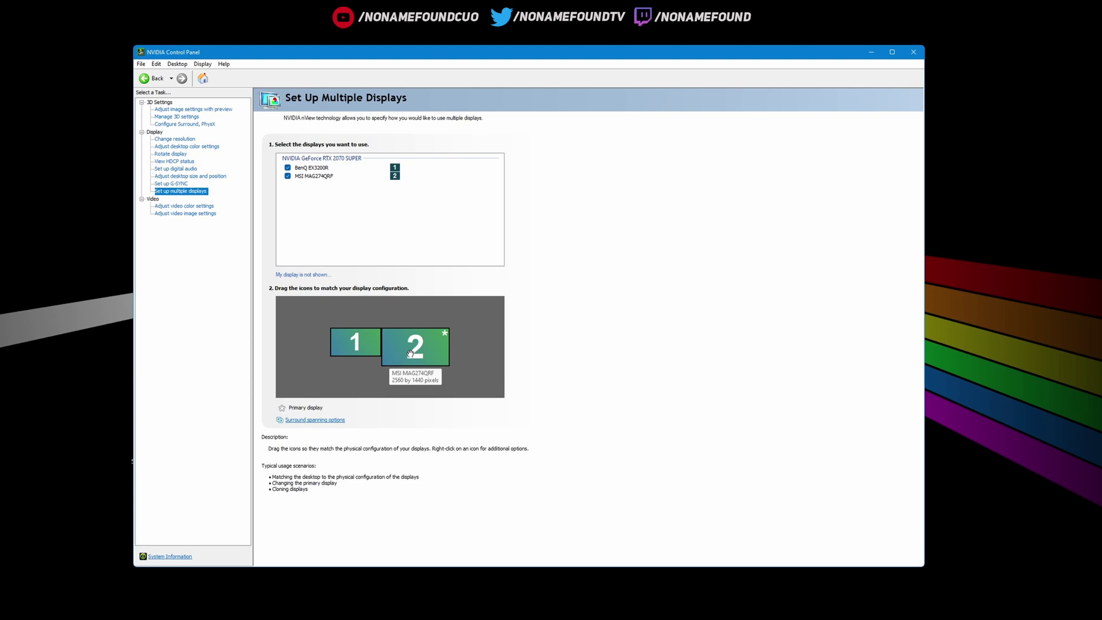
{"action": "left_click", "coordinate": [411, 354]}
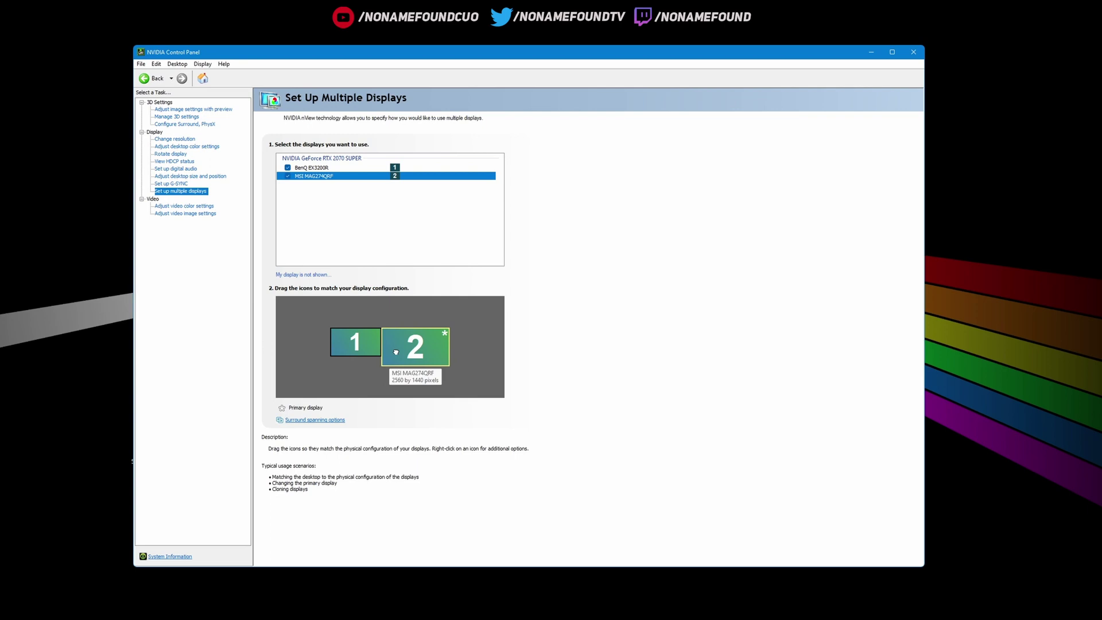
{"action": "left_click", "coordinate": [198, 206]}
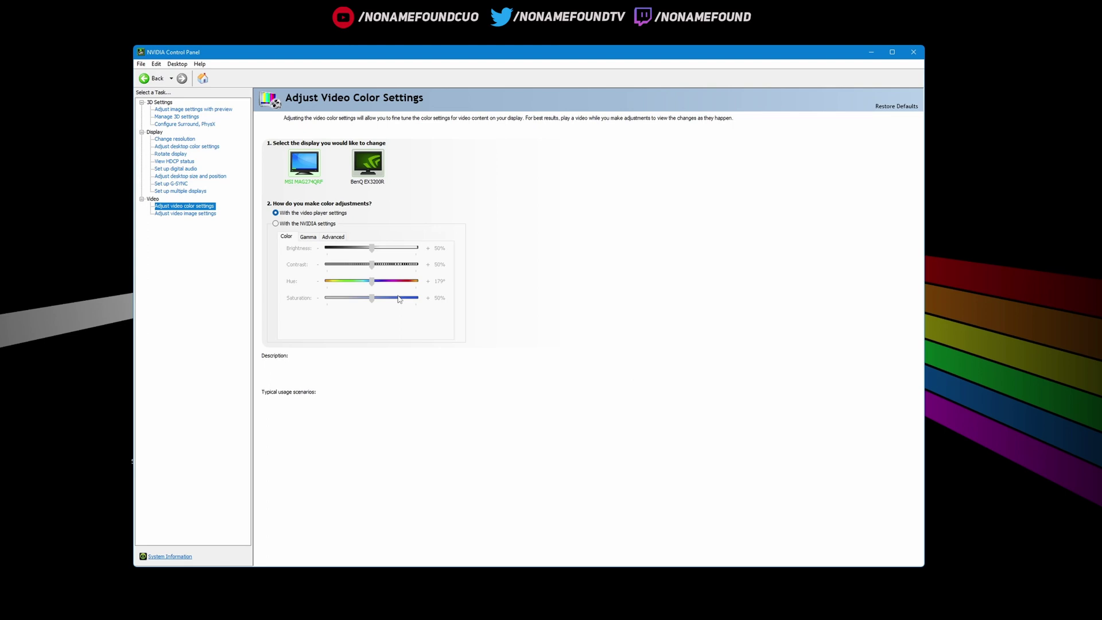
{"action": "left_click", "coordinate": [194, 214]}
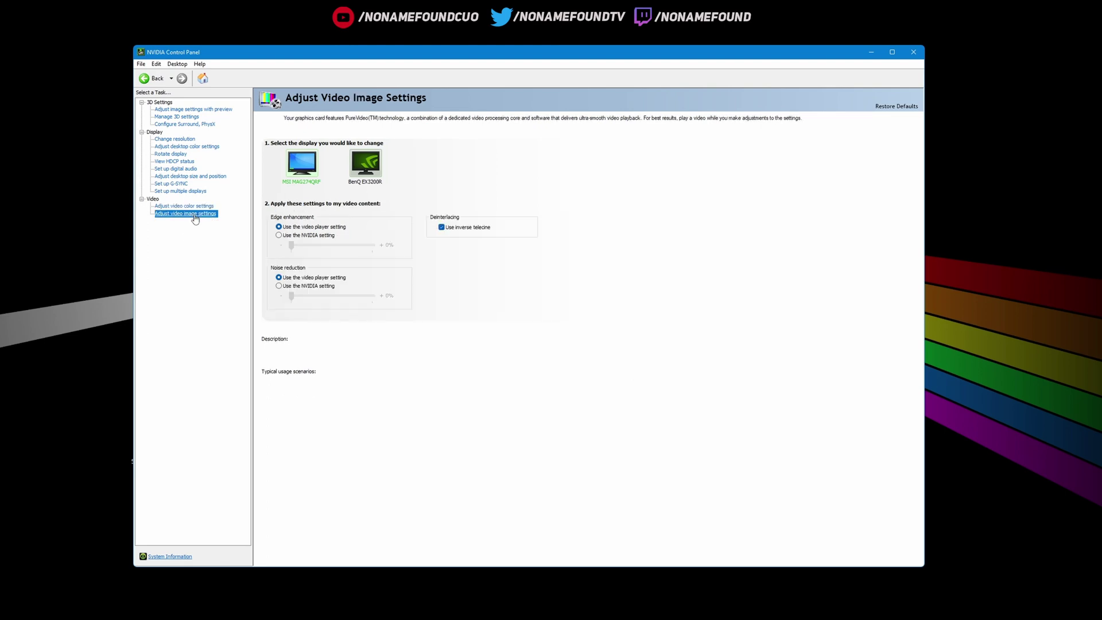
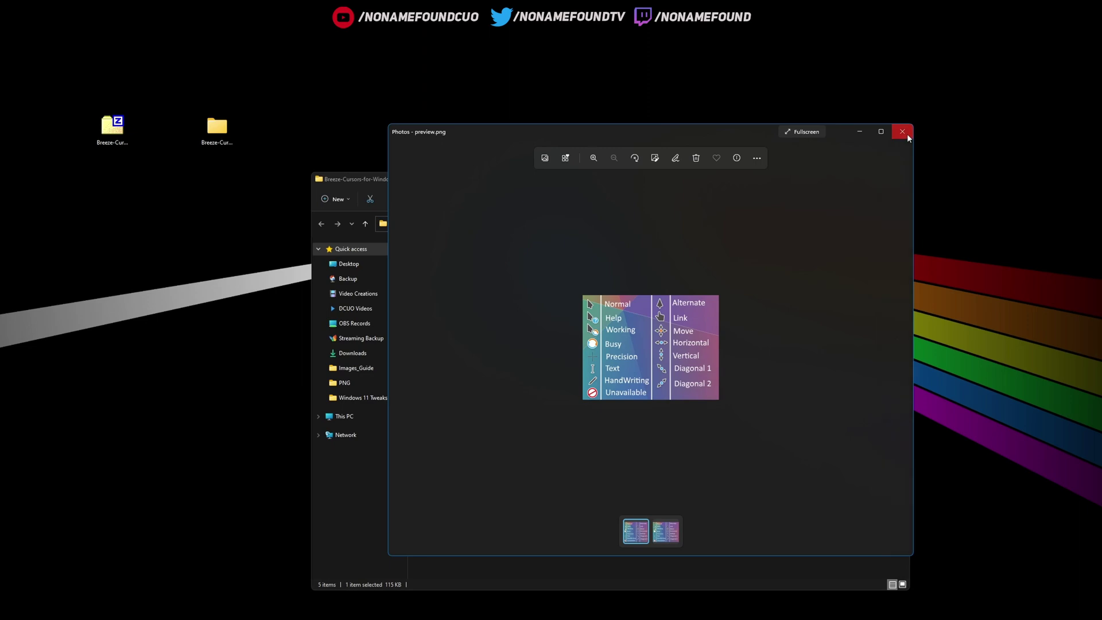
- In File Explorer, open the Final folder of Breeze-Cursors-for-Windows and inspect the contents of KDE Breeze Install.inf
{"action": "left_click", "coordinate": [555, 371]}
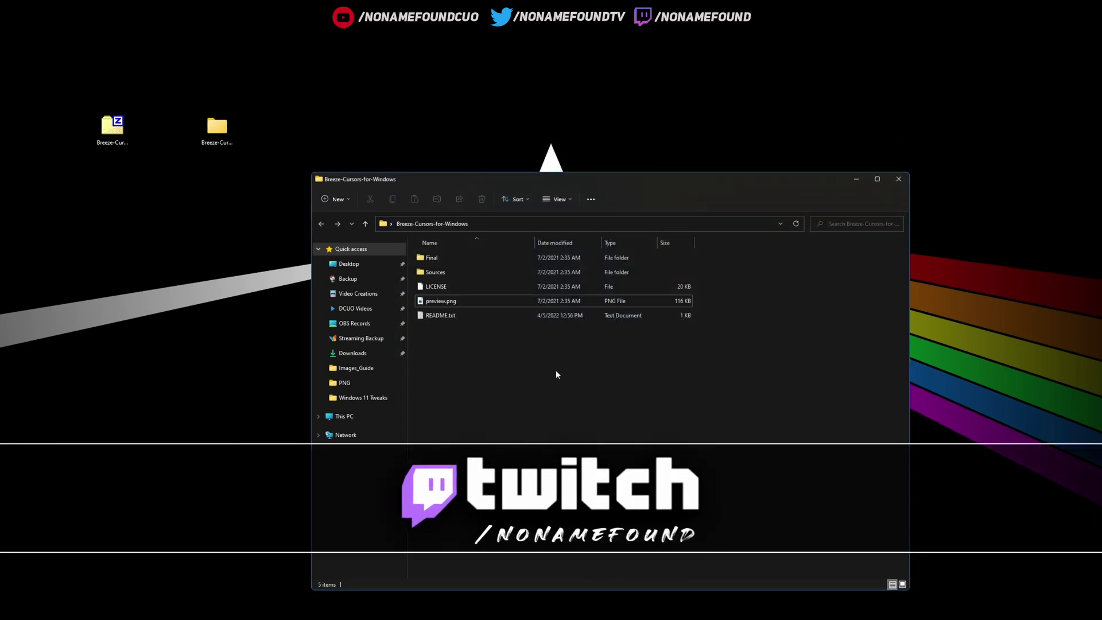
{"action": "double_click", "coordinate": [437, 260]}
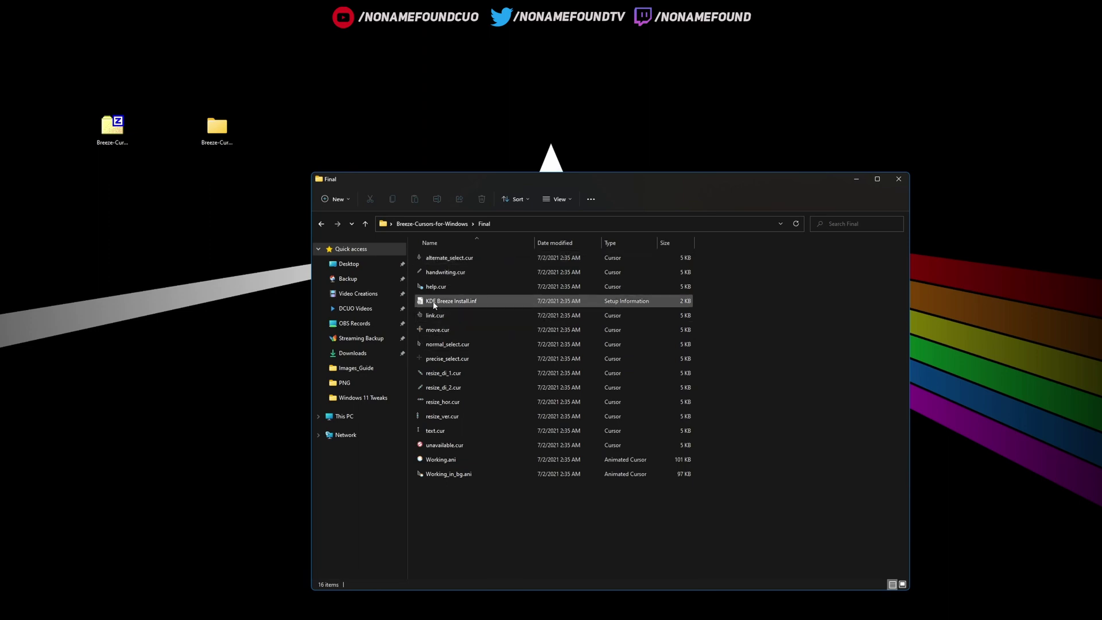
{"action": "left_click", "coordinate": [461, 302]}
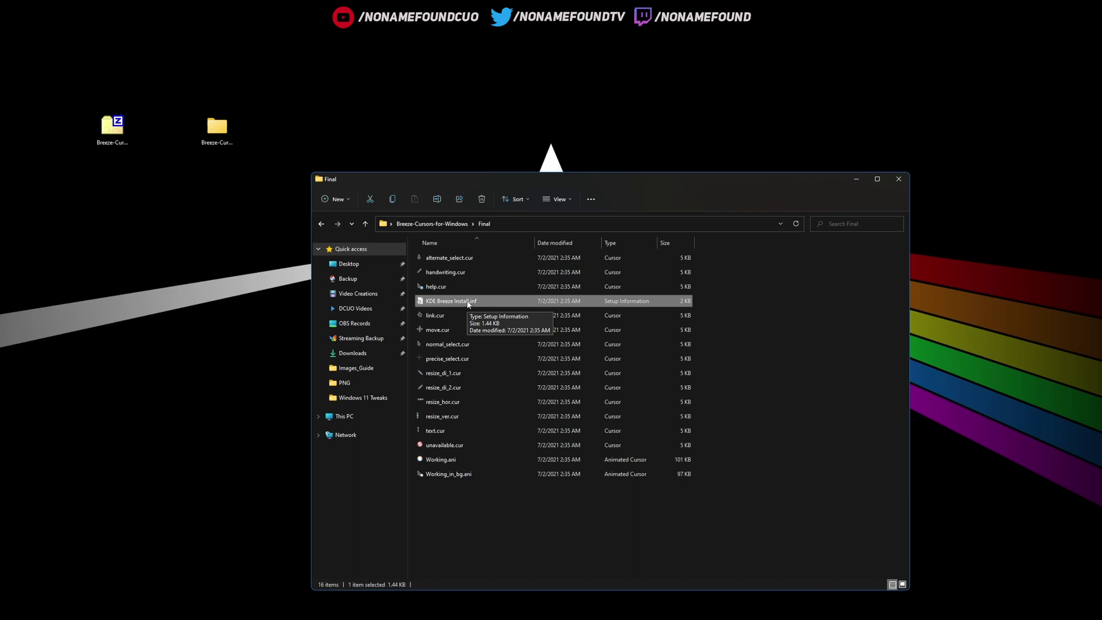
{"action": "double_click", "coordinate": [468, 302]}
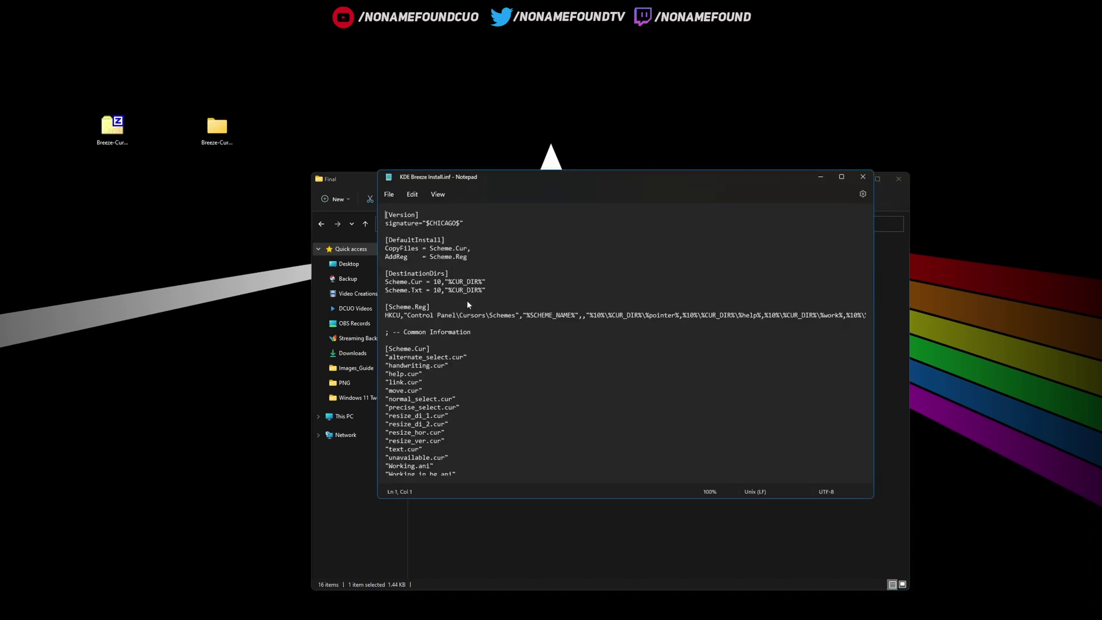
{"action": "scroll", "coordinate": [458, 326], "scroll_direction": "down", "scroll_amount": 6}
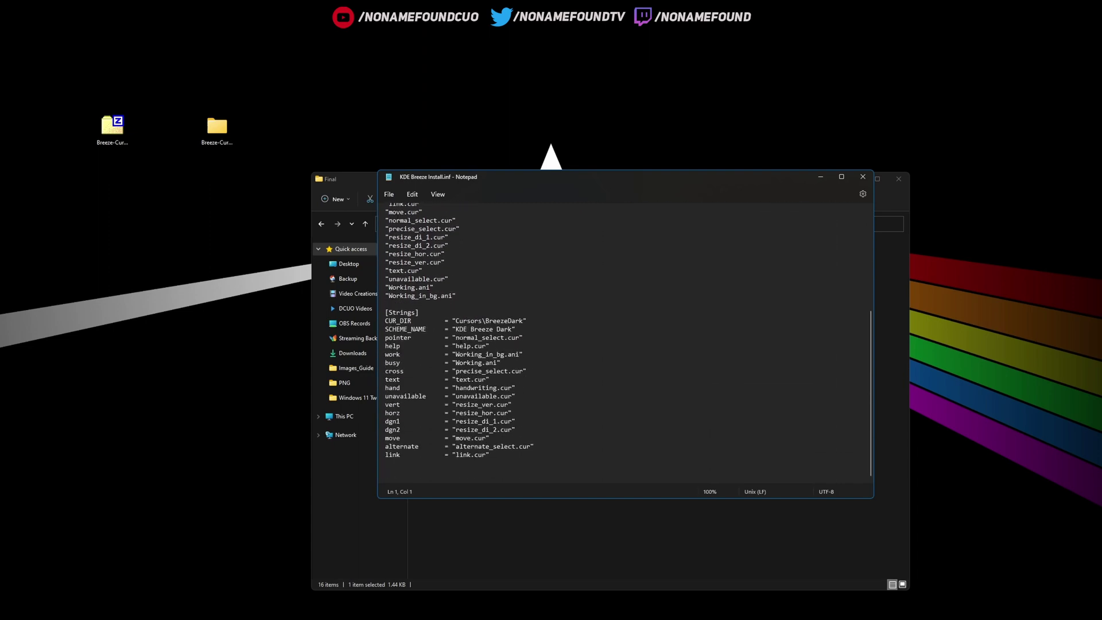
{"action": "scroll", "coordinate": [458, 326], "scroll_direction": "up", "scroll_amount": 7}
{"action": "left_click", "coordinate": [863, 177]}
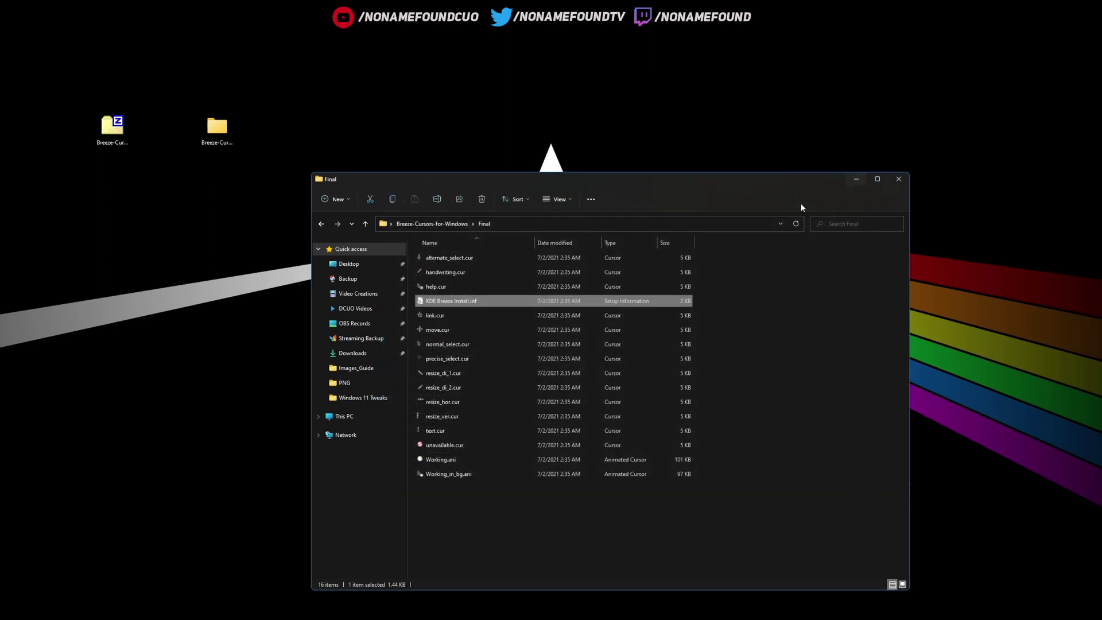
- Install the Breeze cursor scheme from KDE Breeze Install.inf and close the Final folder
{"action": "right_click", "coordinate": [467, 305]}
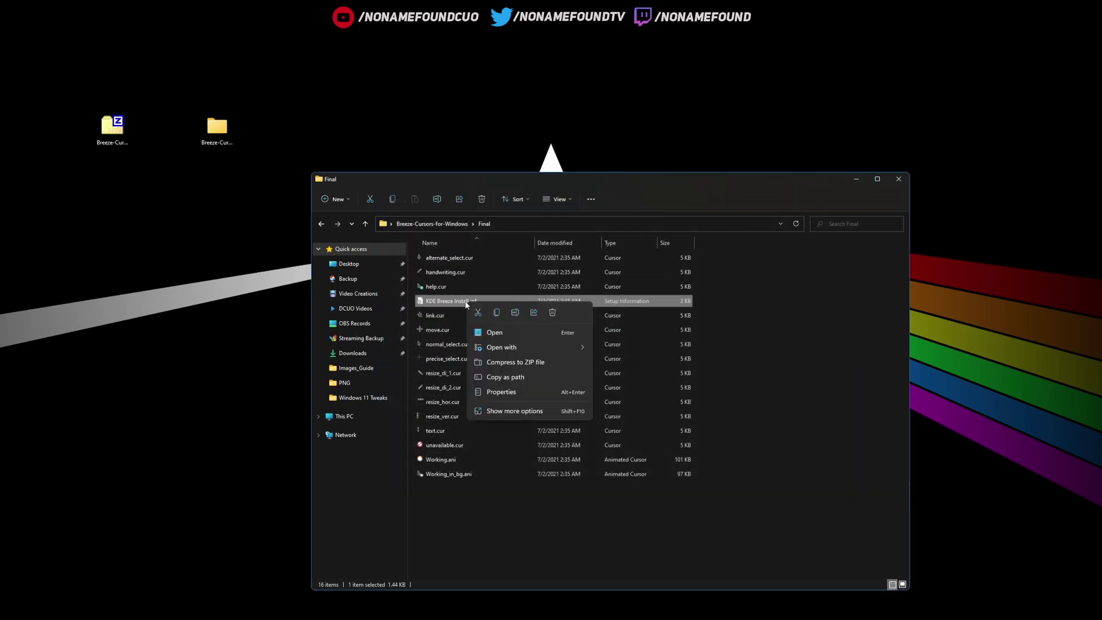
{"action": "left_click", "coordinate": [521, 410]}
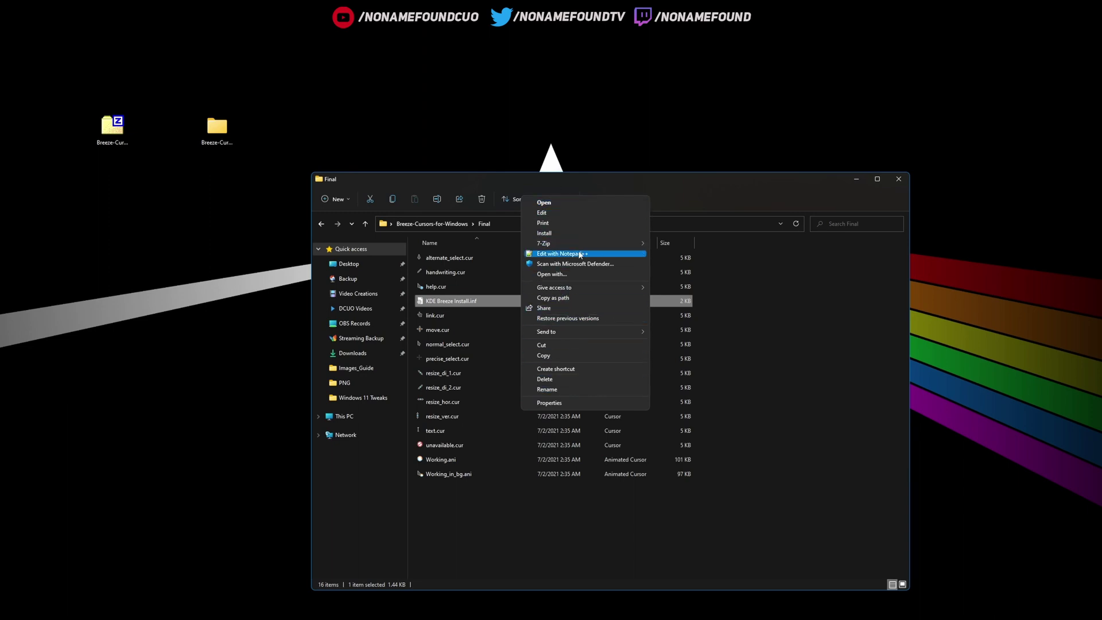
{"action": "left_click", "coordinate": [556, 234]}
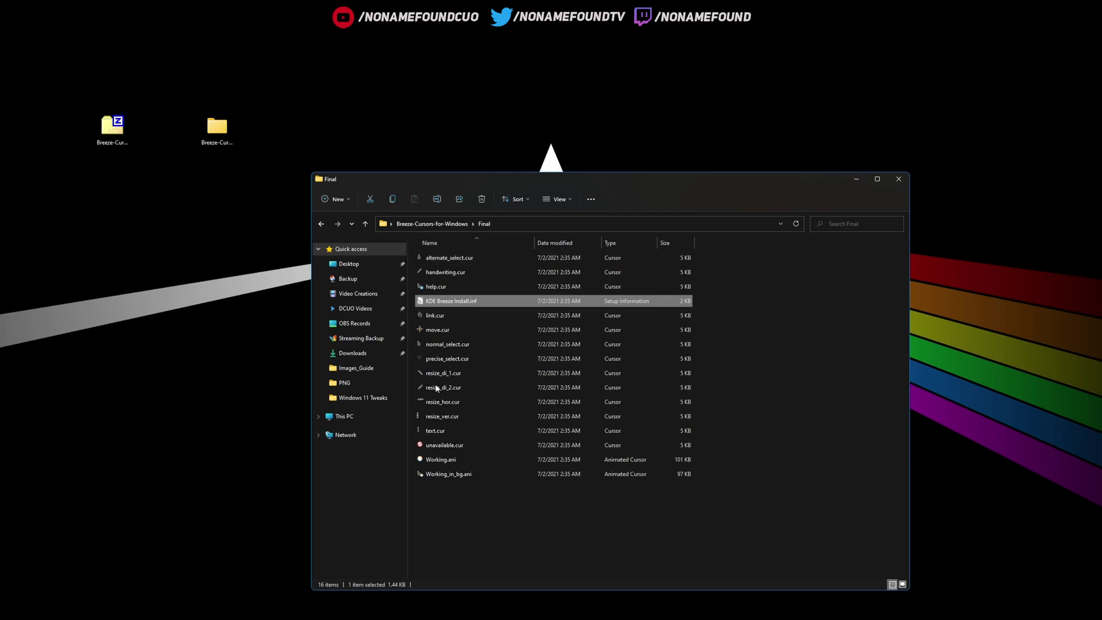
{"action": "left_click", "coordinate": [899, 179]}
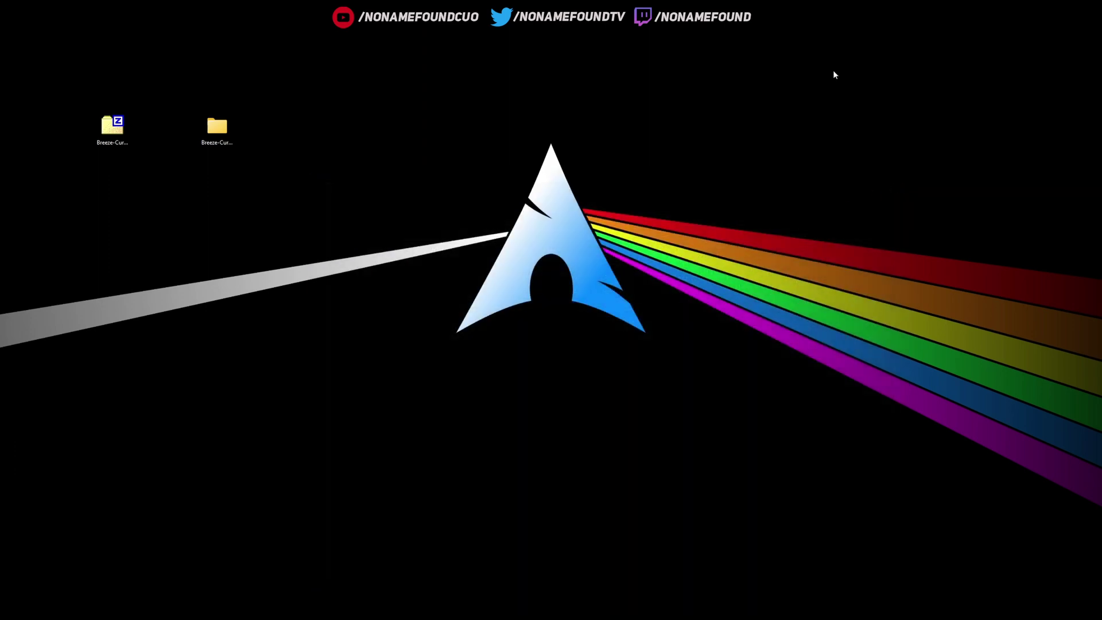
- Open the Mouse properties from Control Panel, move the dialog over the Control Panel window and show the pointer options
{"action": "key", "text": "super"}
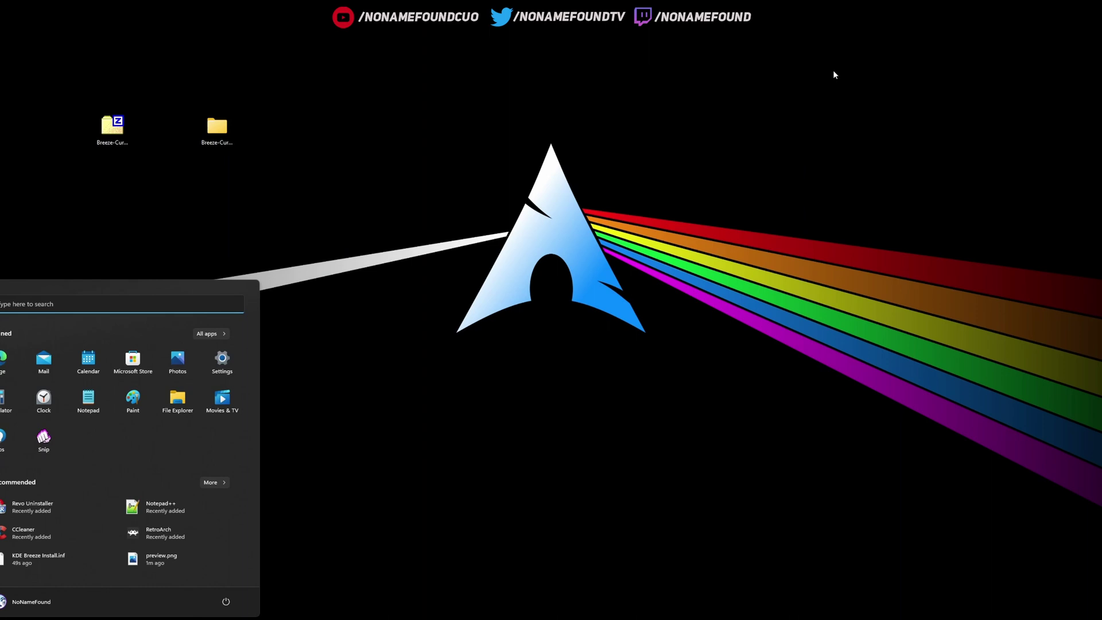
{"action": "type", "text": "contr"}
{"action": "key", "text": "Return"}
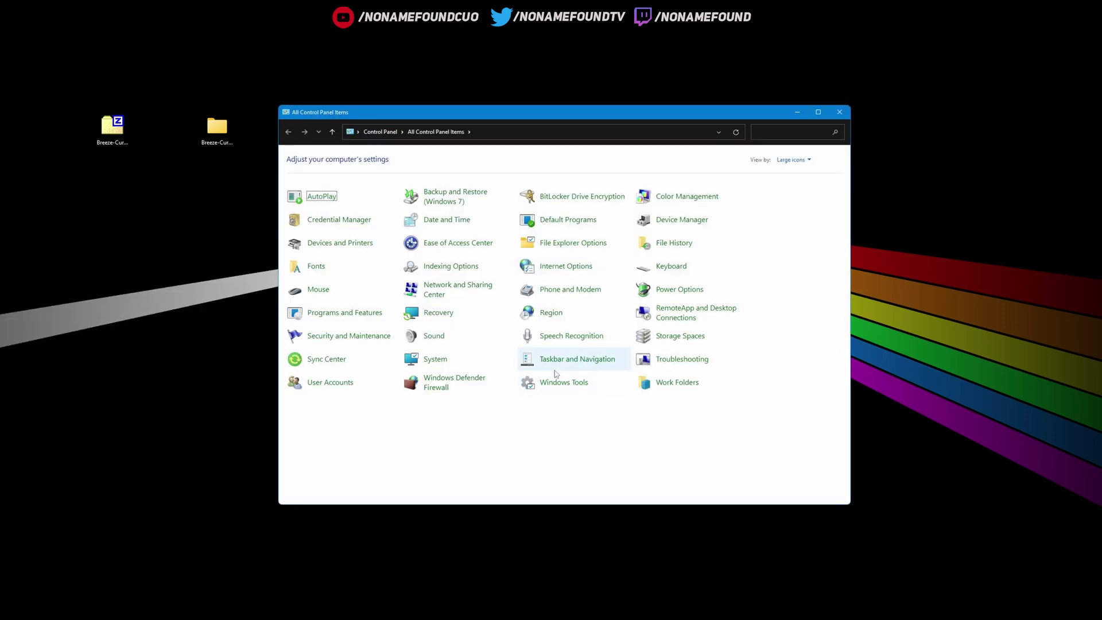
{"action": "left_click", "coordinate": [319, 290]}
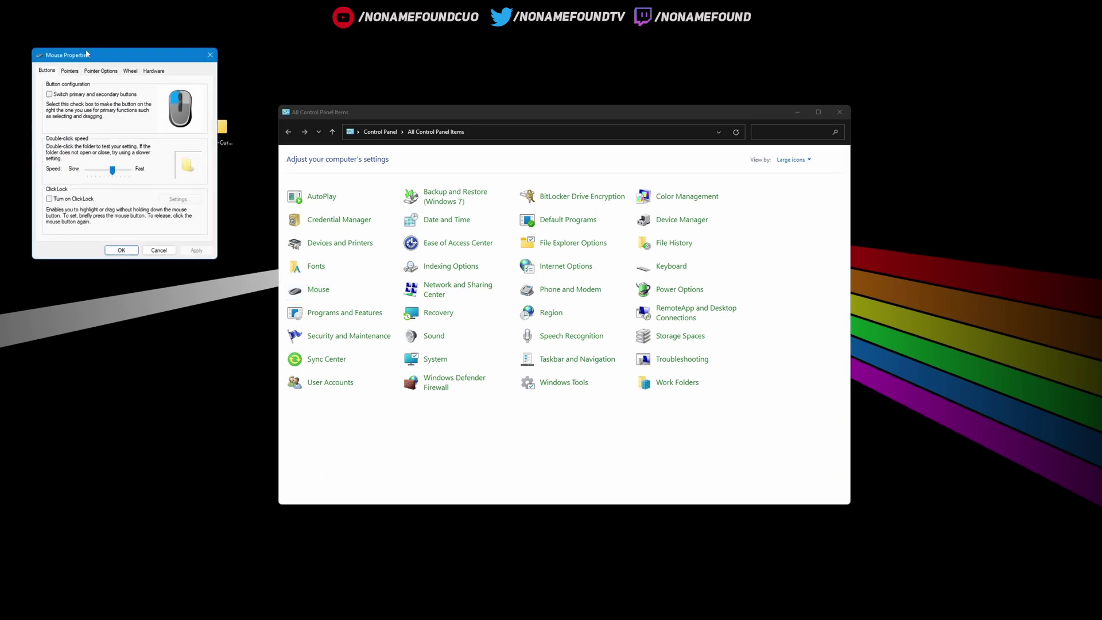
{"action": "left_click_drag", "start_coordinate": [86, 52], "coordinate": [512, 215]}
{"action": "left_click", "coordinate": [527, 234]}
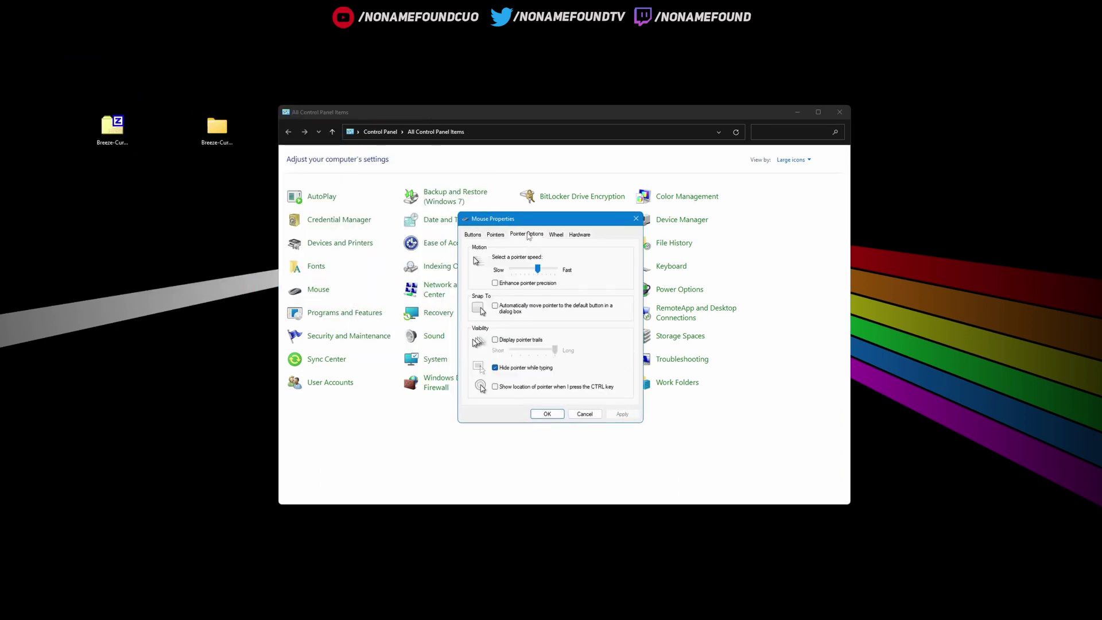
- Apply the KDE Breeze Dark pointer scheme, replacing the existing scheme of that name, and close the mouse properties
{"action": "left_click", "coordinate": [496, 235]}
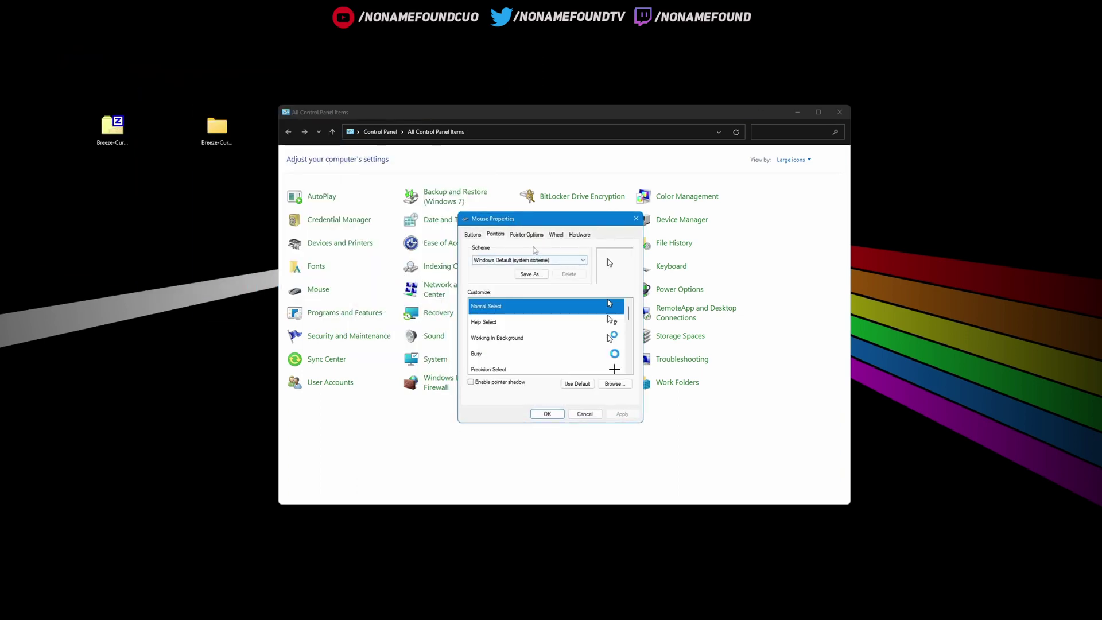
{"action": "left_click", "coordinate": [514, 261]}
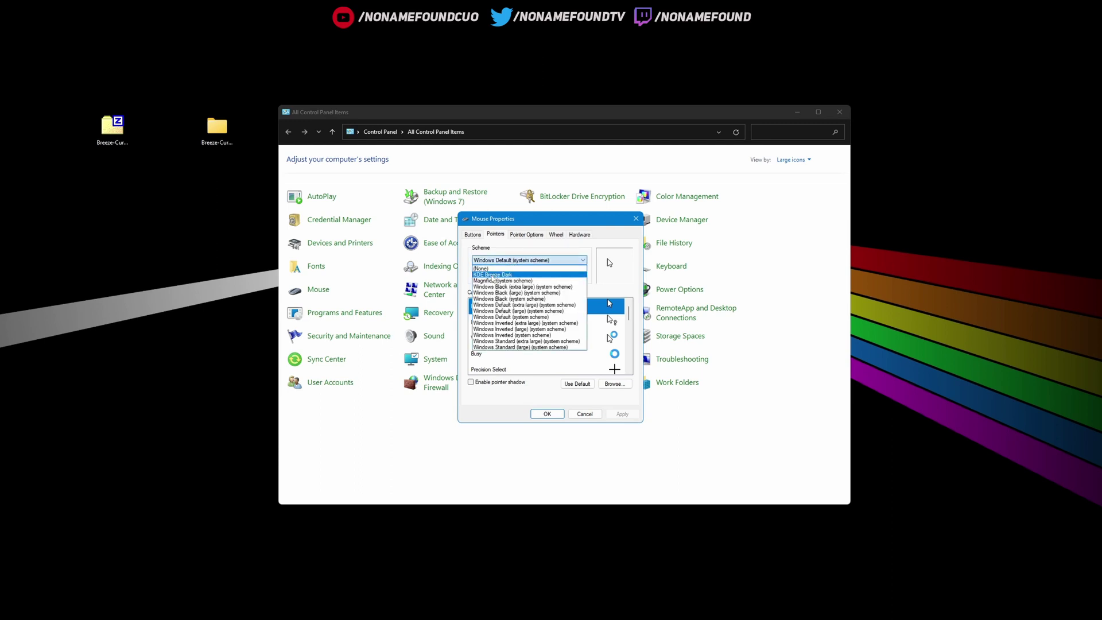
{"action": "left_click", "coordinate": [492, 275]}
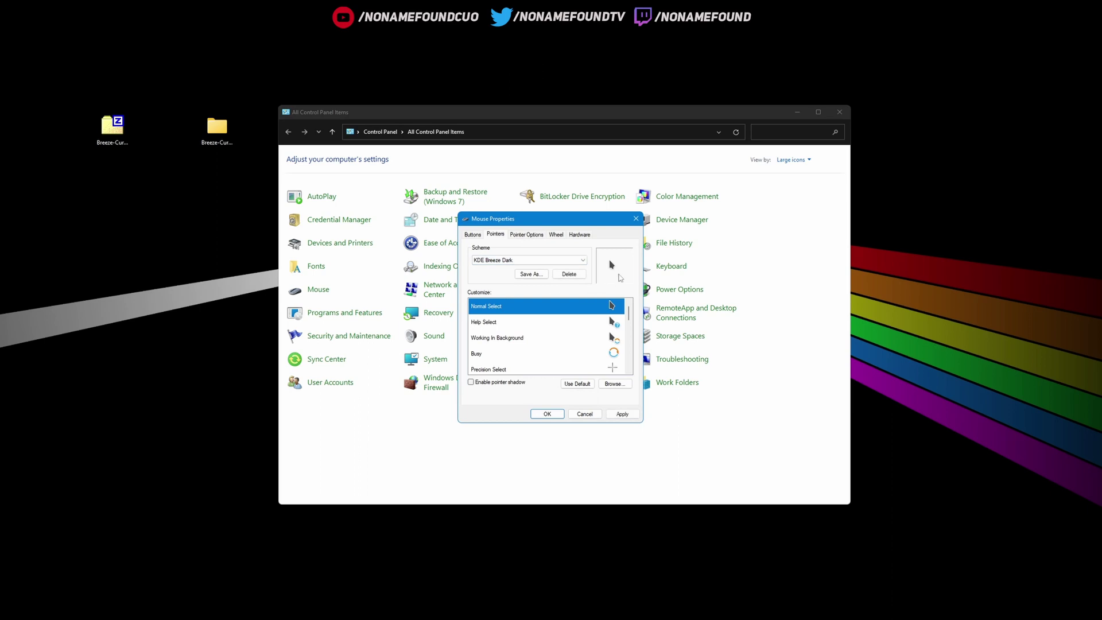
{"action": "left_click", "coordinate": [625, 415]}
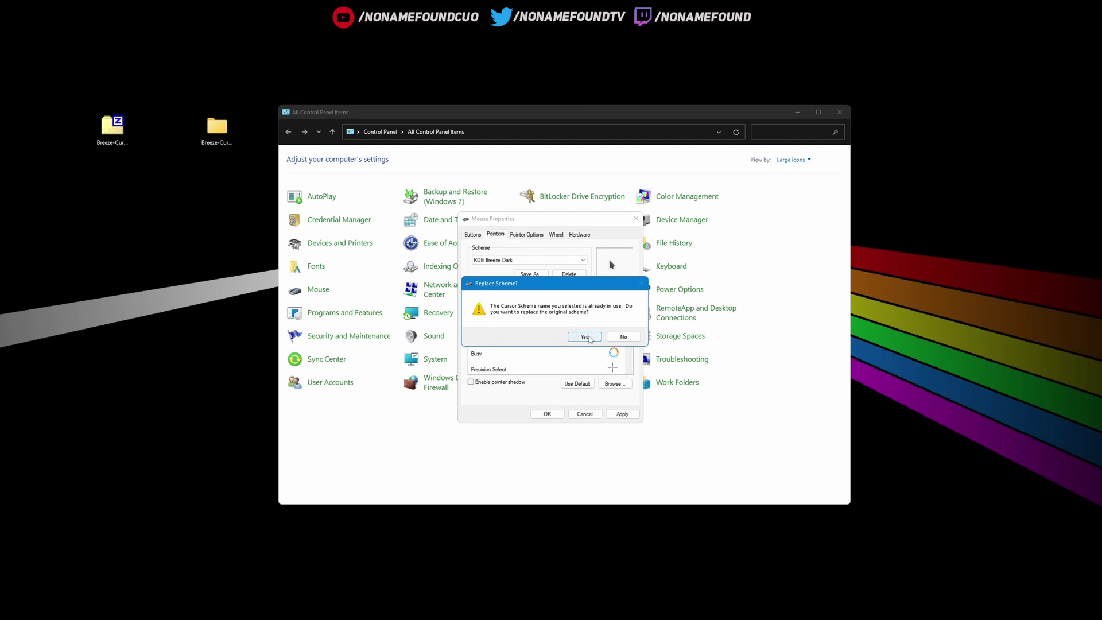
{"action": "left_click", "coordinate": [584, 337]}
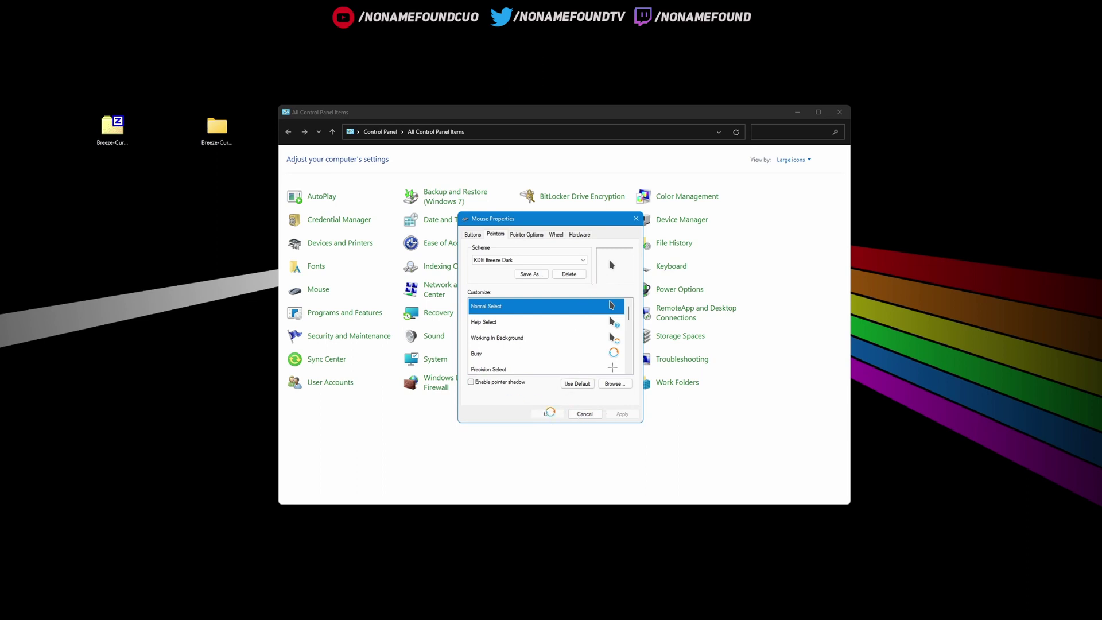
{"action": "left_click", "coordinate": [549, 413]}
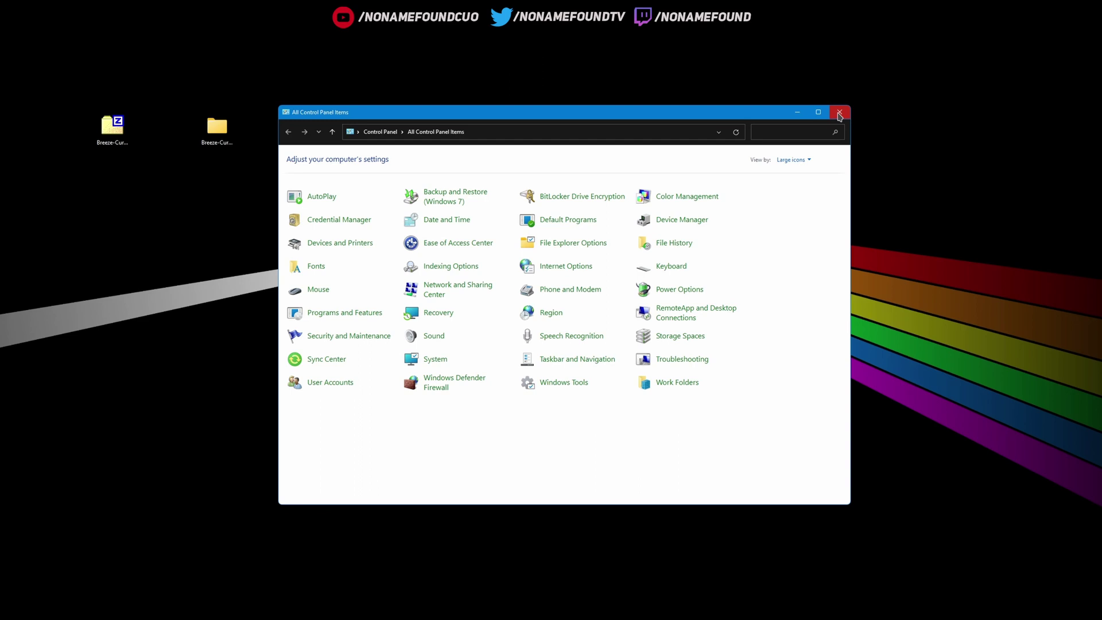